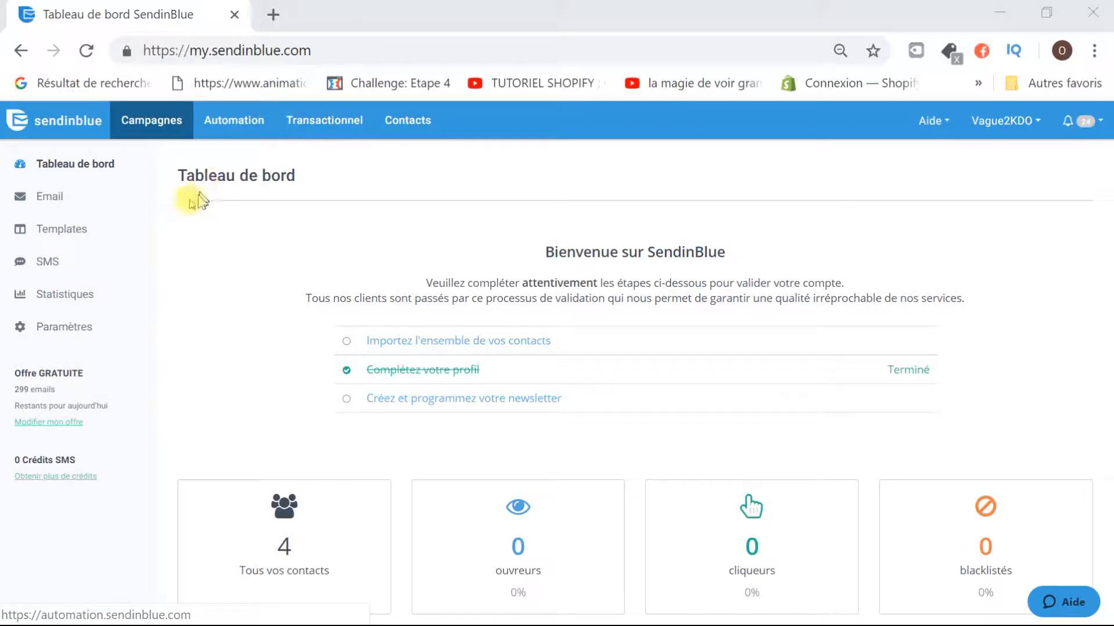
Create a new email template in the campaigns area and name it "Test 2".
left_click(128, 225)
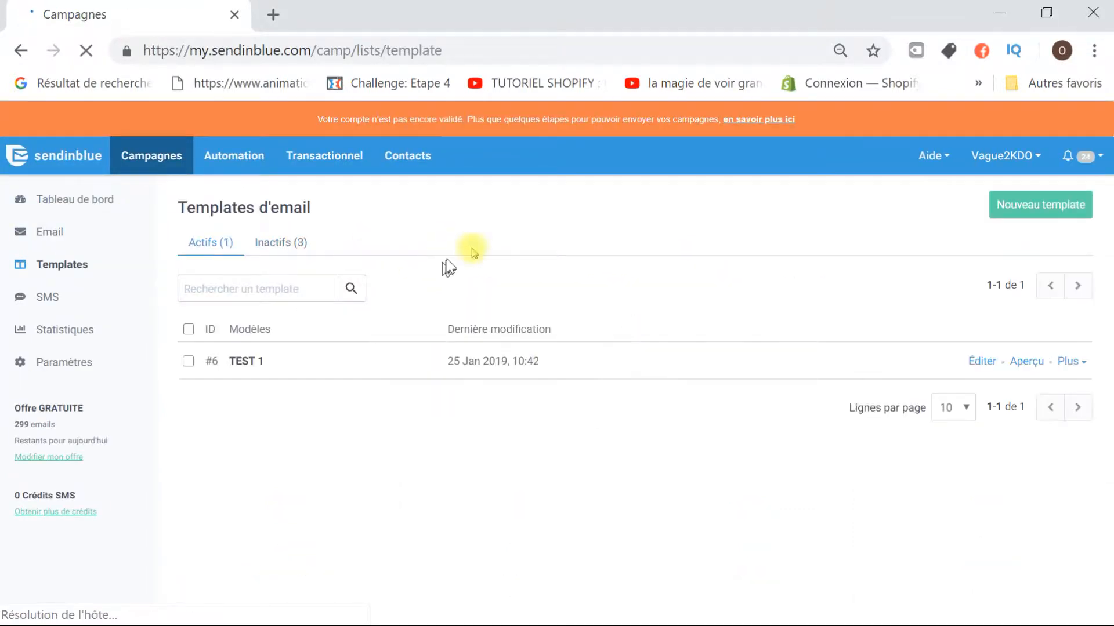
left_click(1049, 214)
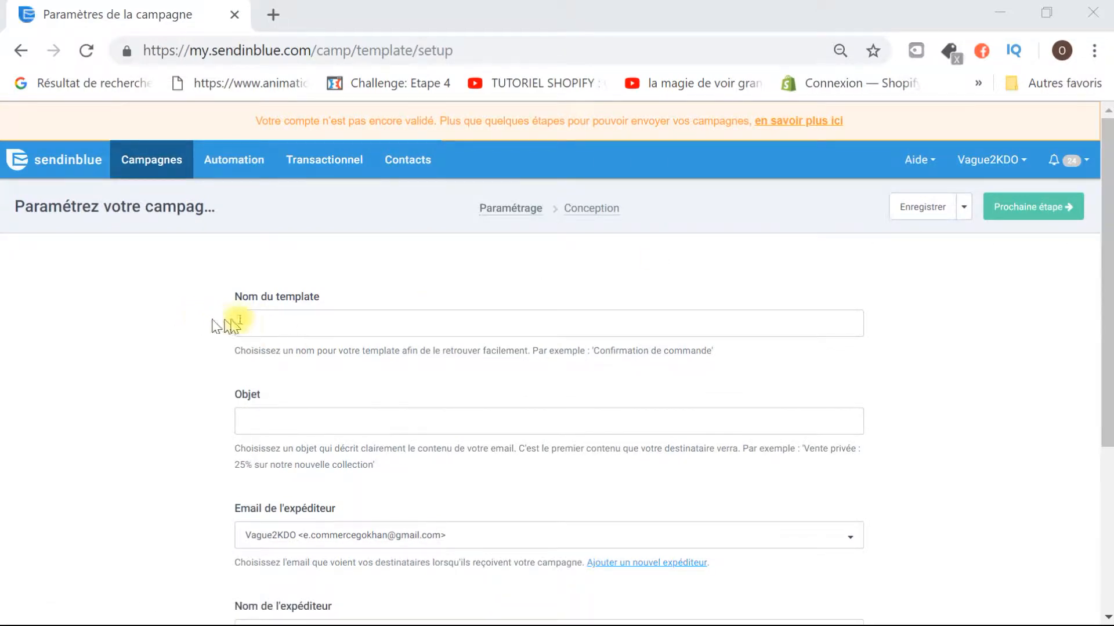
left_click(294, 328)
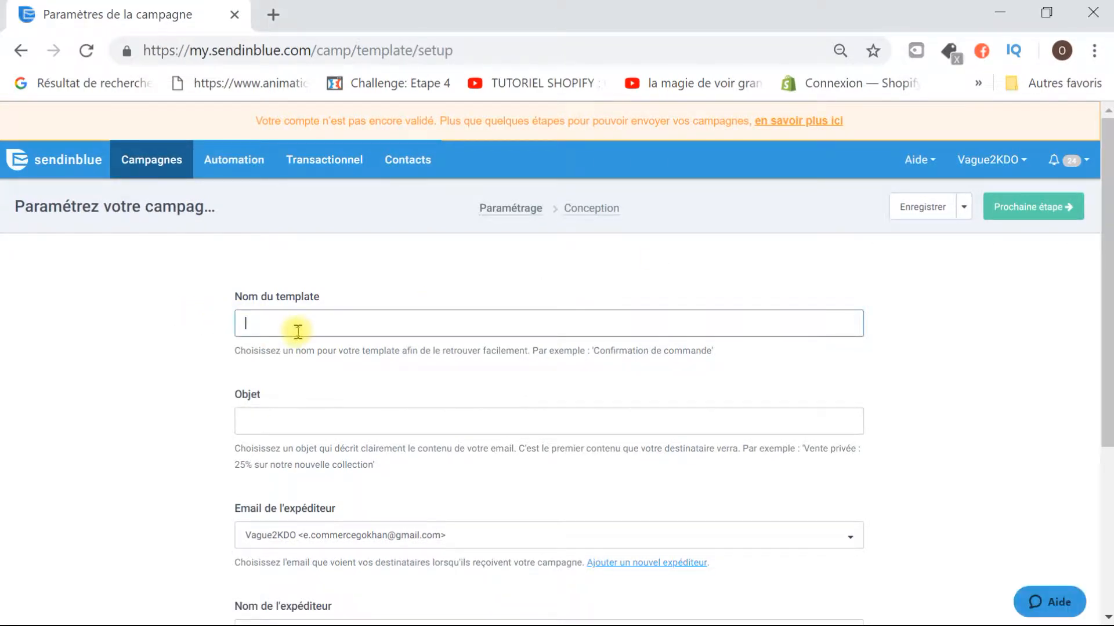
type("Test")
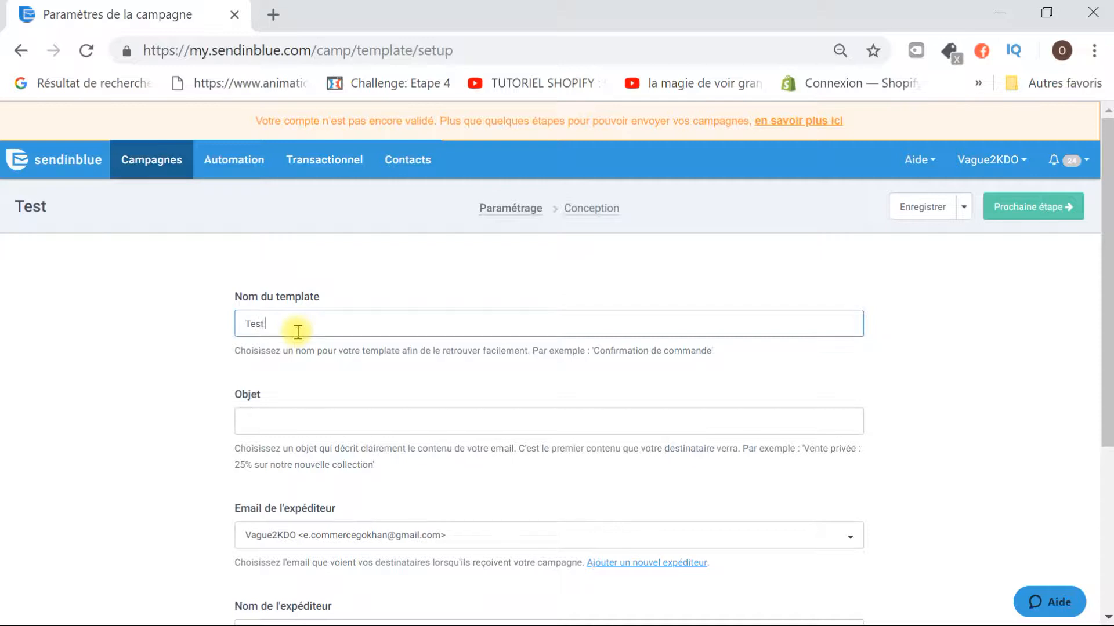
type(" 2")
key("Tab")
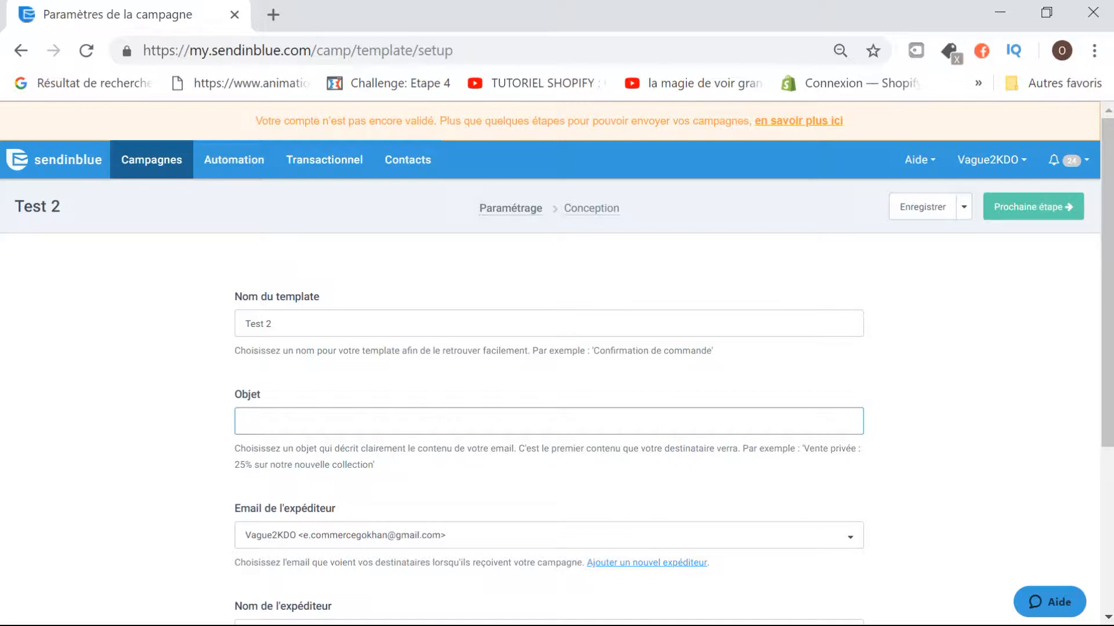
Set the template's subject to "Bienvenu à toi" and proceed to the design stage.
type("Bienvenu à toi")
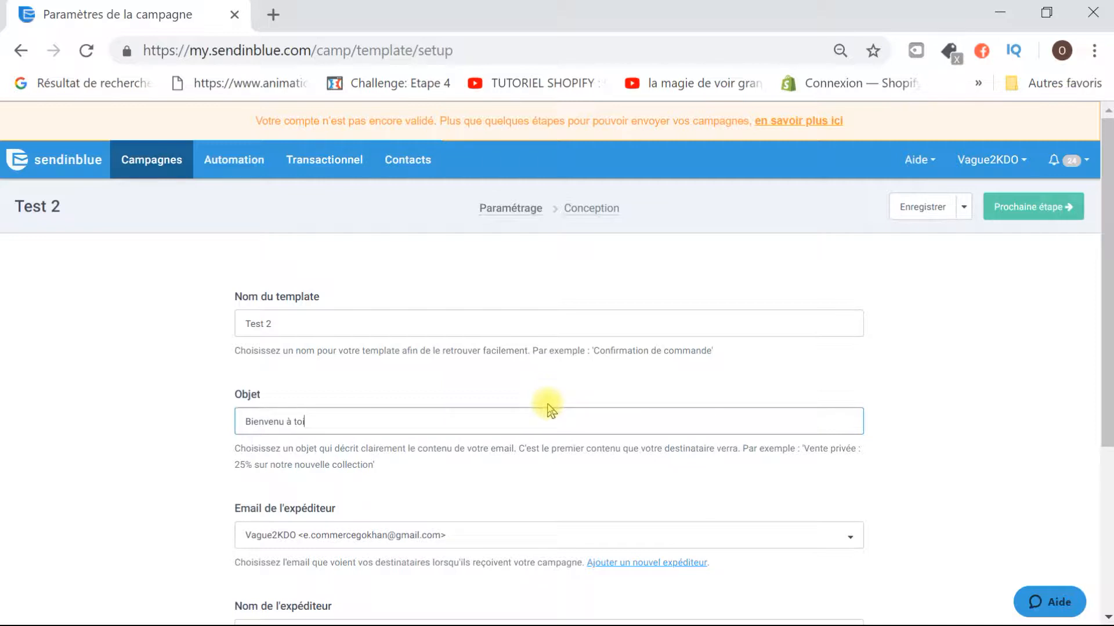
scroll(548, 409, "down", 3)
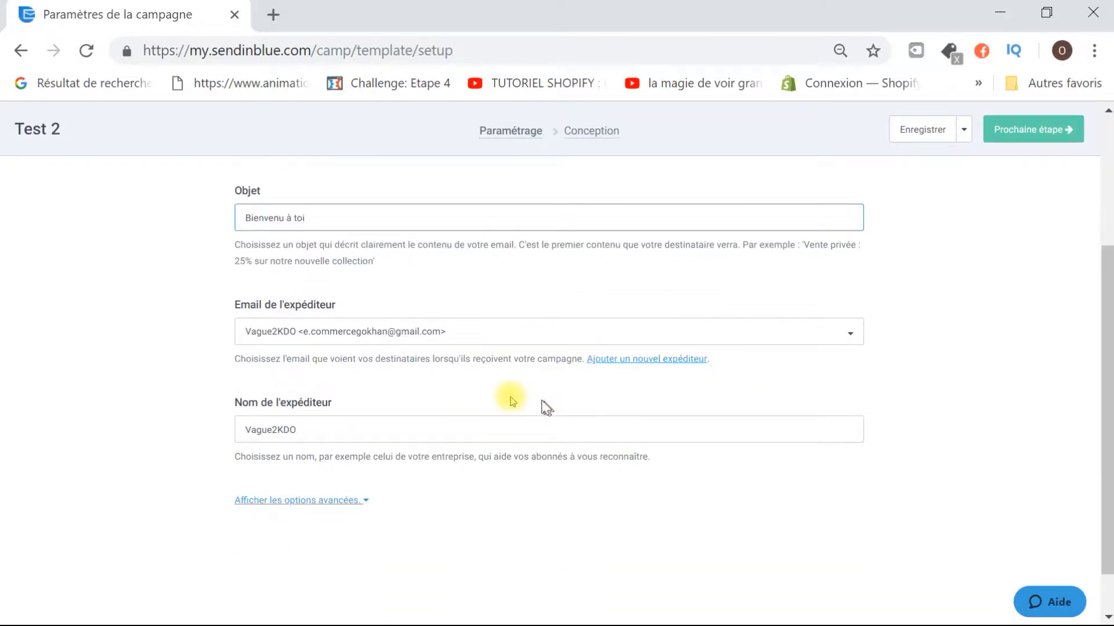
scroll(865, 174, "up", 4)
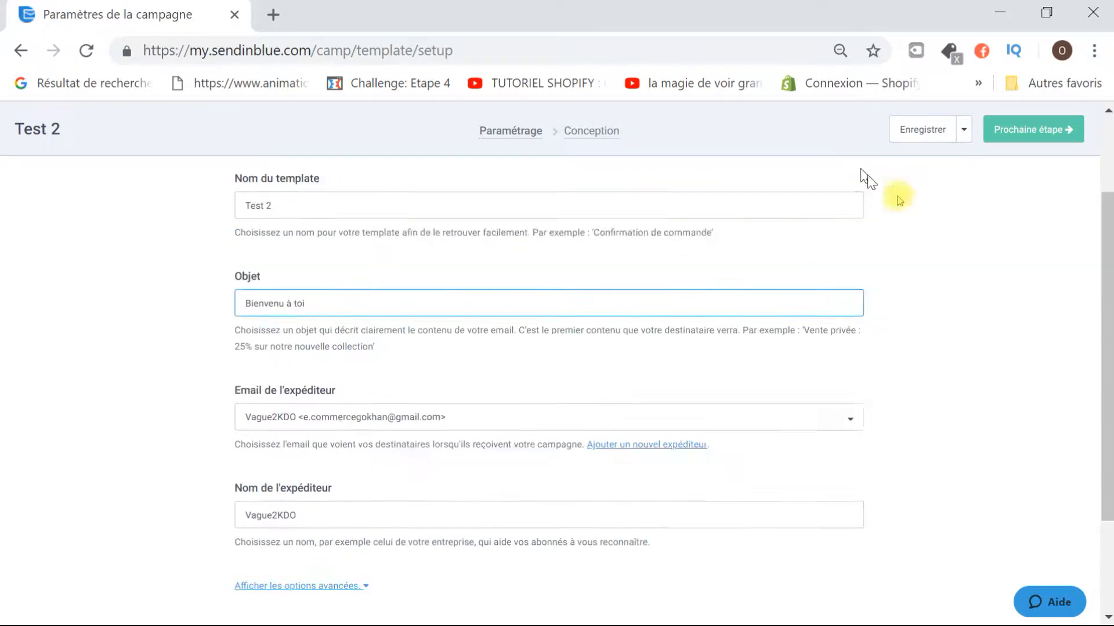
left_click(1040, 207)
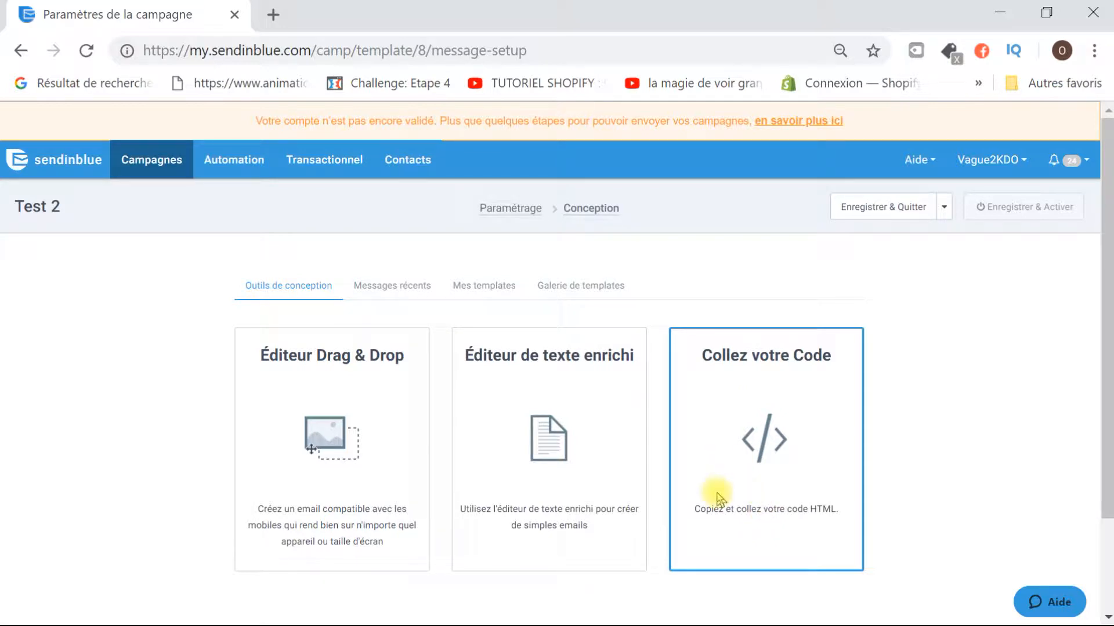
Look through the saved templates and choose the Sekai Coffee Co. July newsletter from the template gallery as the design.
left_click(490, 287)
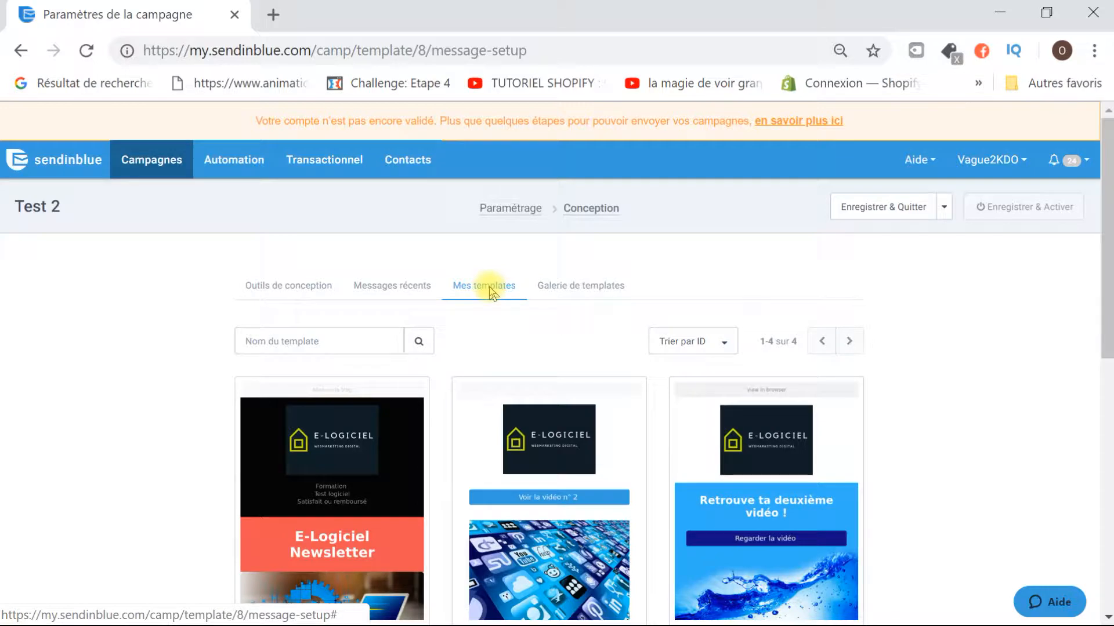
scroll(482, 324, "down", 2)
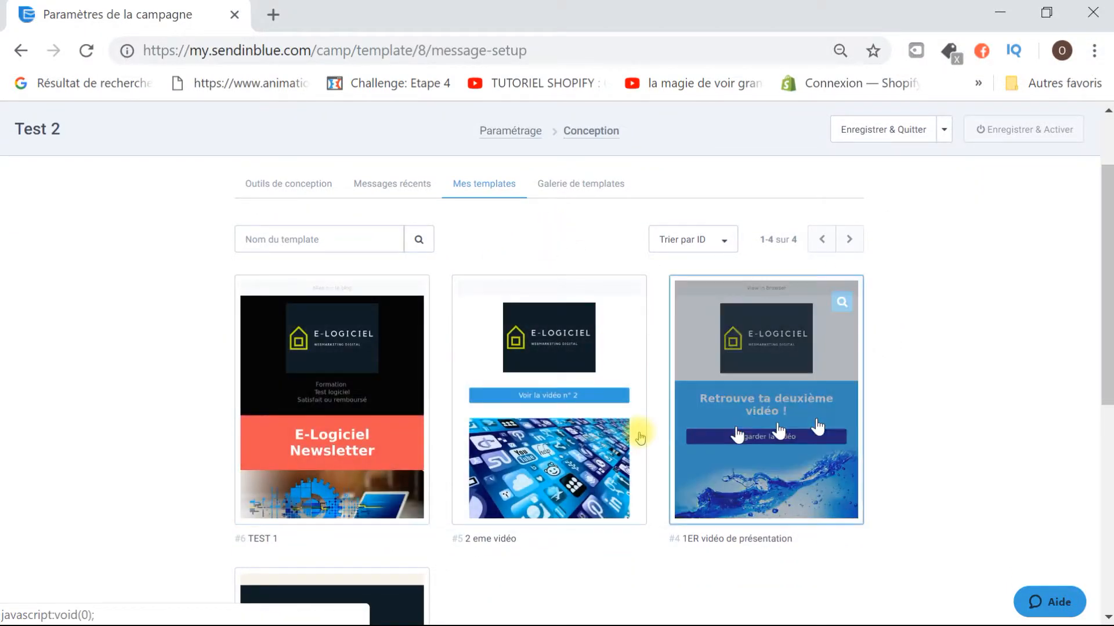
scroll(443, 430, "down", 5)
scroll(378, 413, "up", 7)
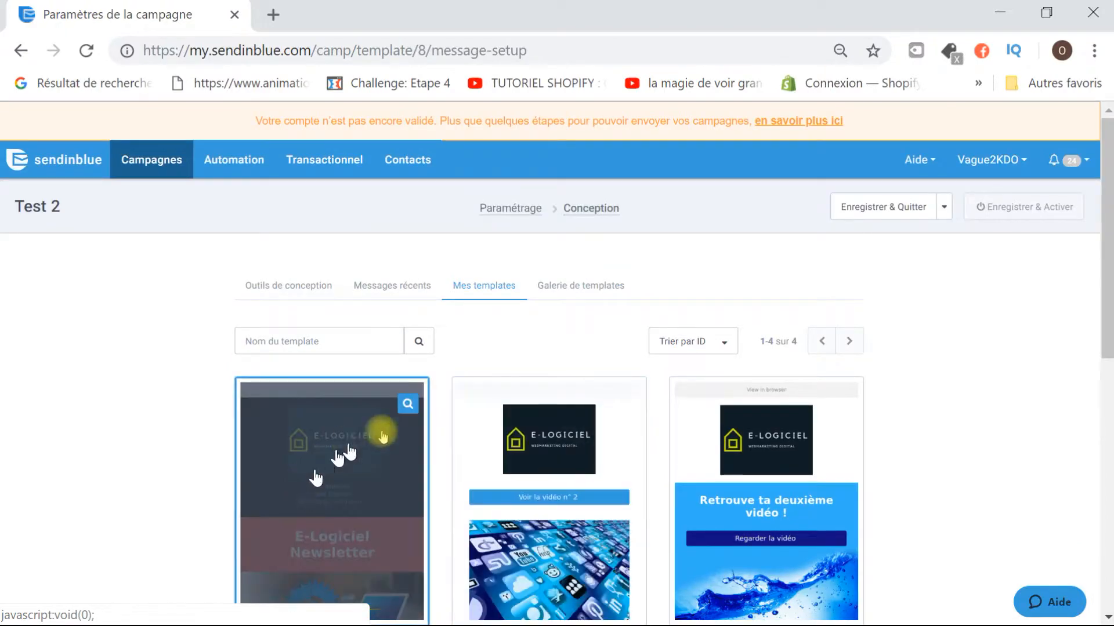
left_click(614, 293)
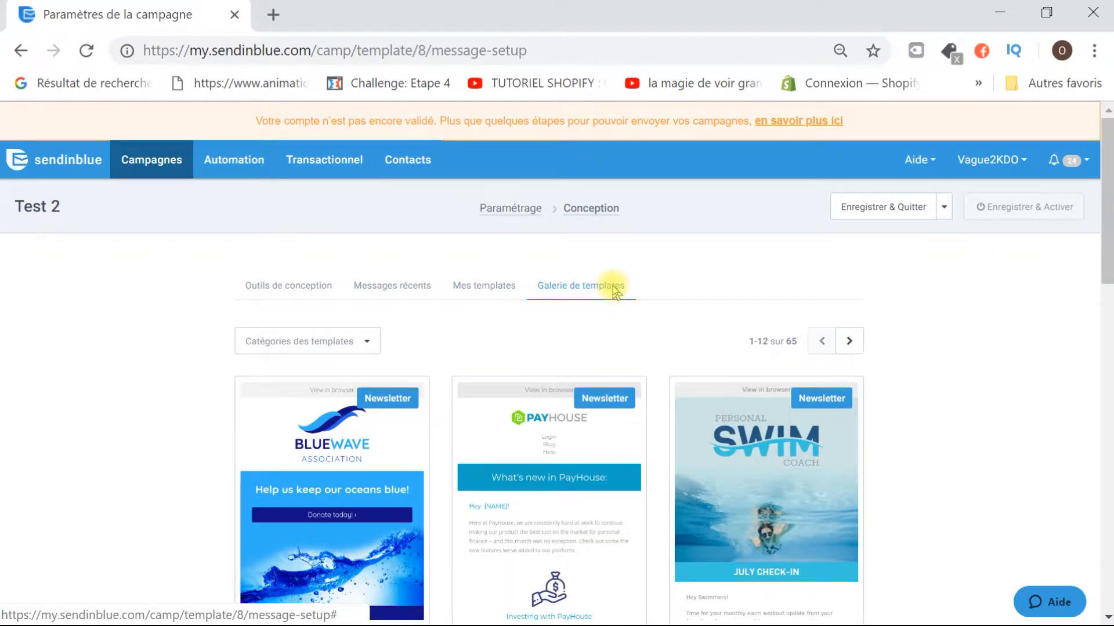
scroll(517, 318, "down", 7)
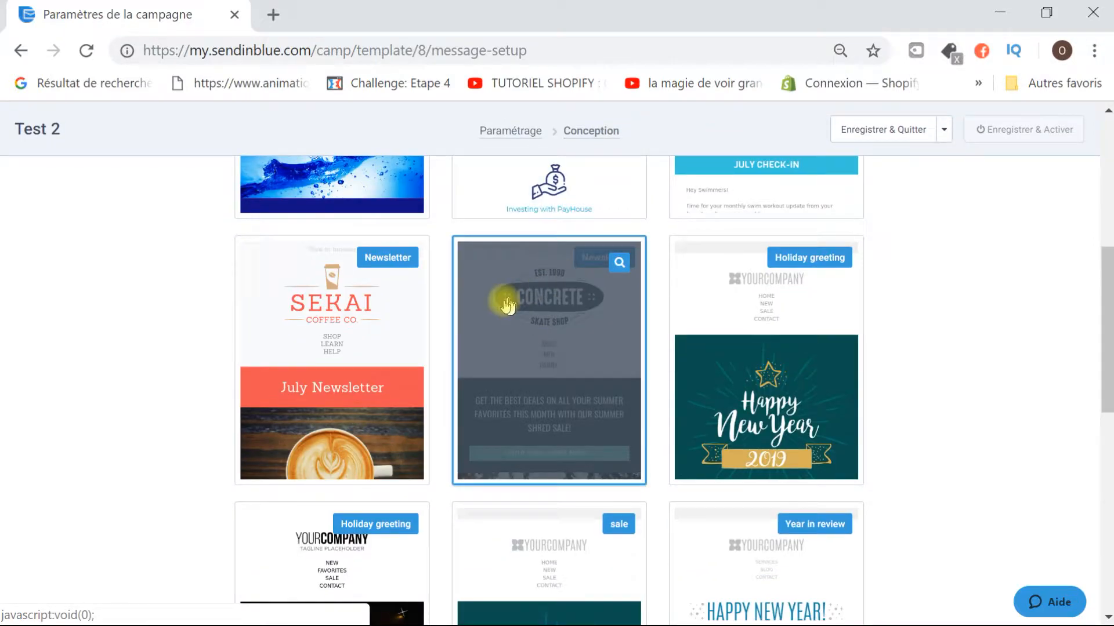
scroll(673, 337, "down", 6)
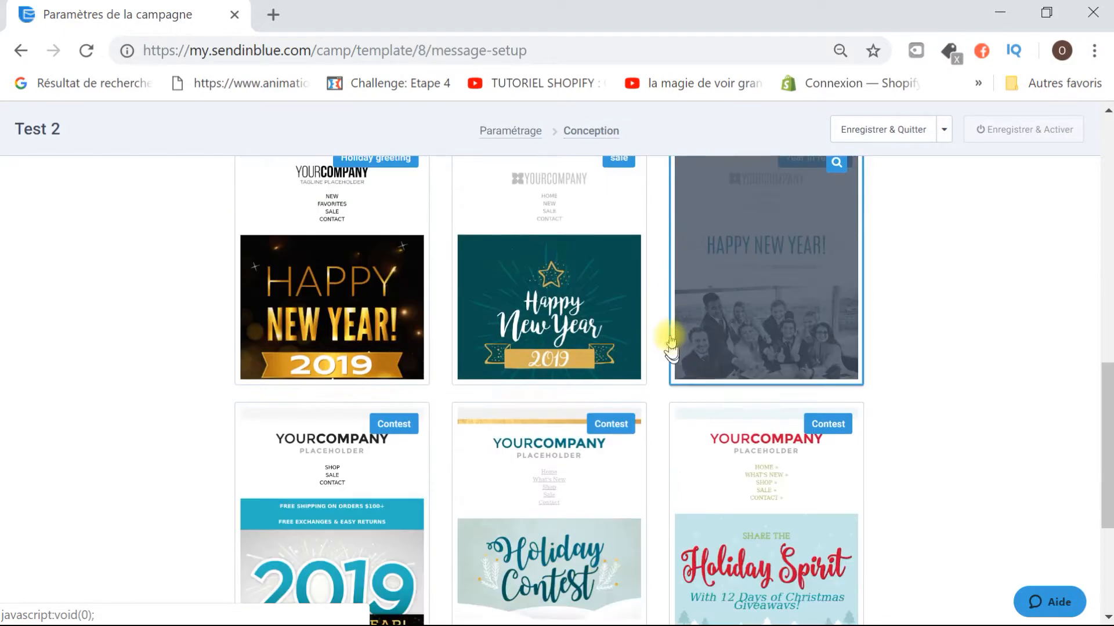
scroll(670, 337, "down", 4)
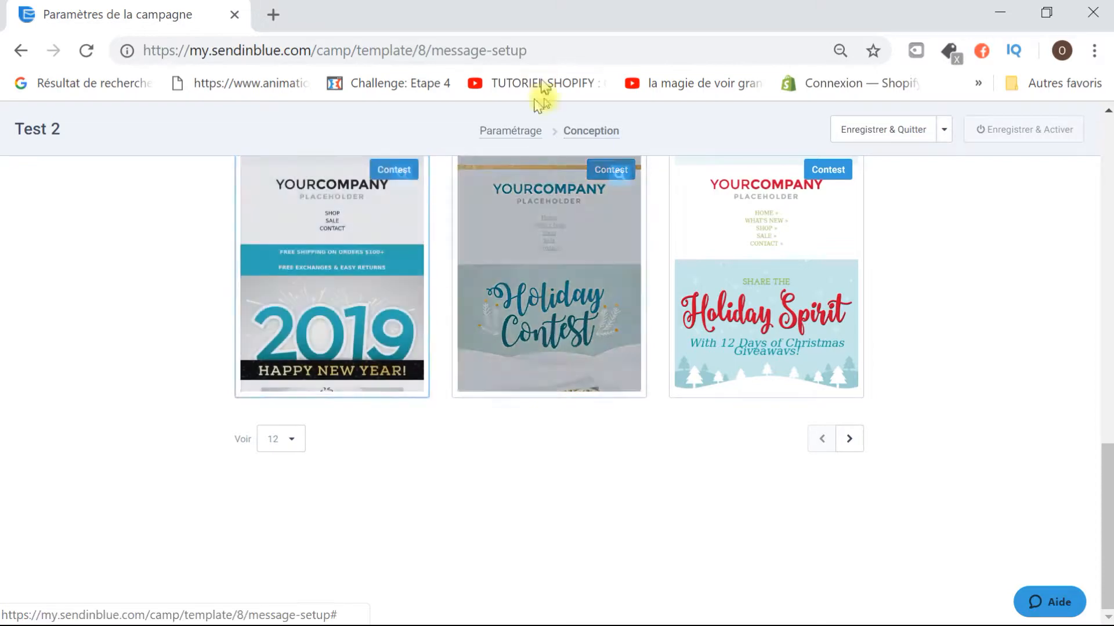
scroll(709, 286, "up", 10)
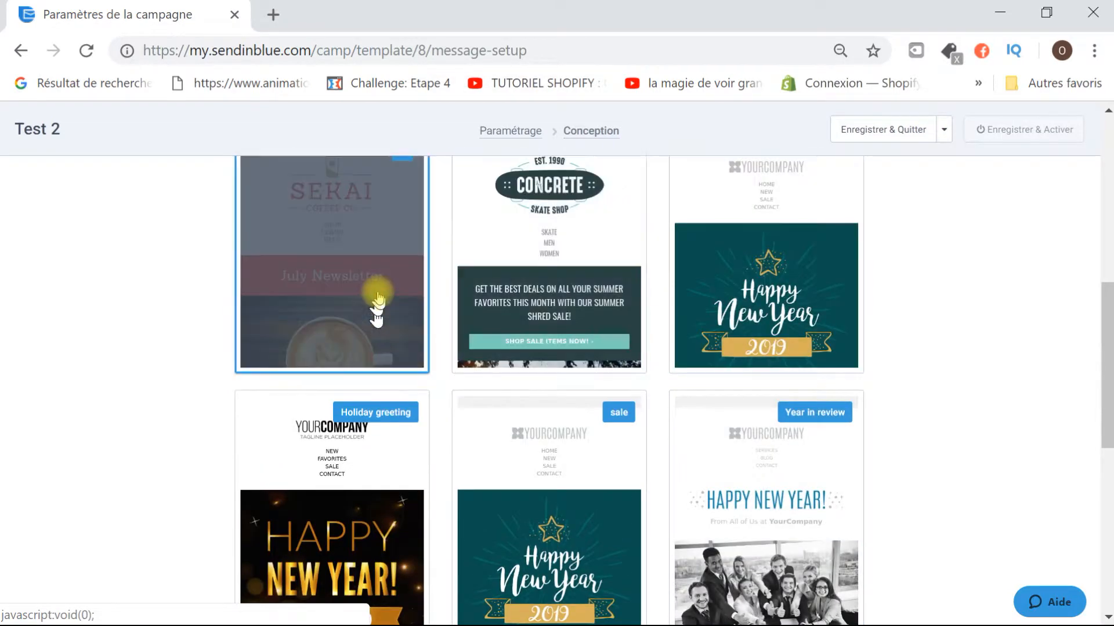
scroll(377, 297, "up", 3)
left_click(360, 420)
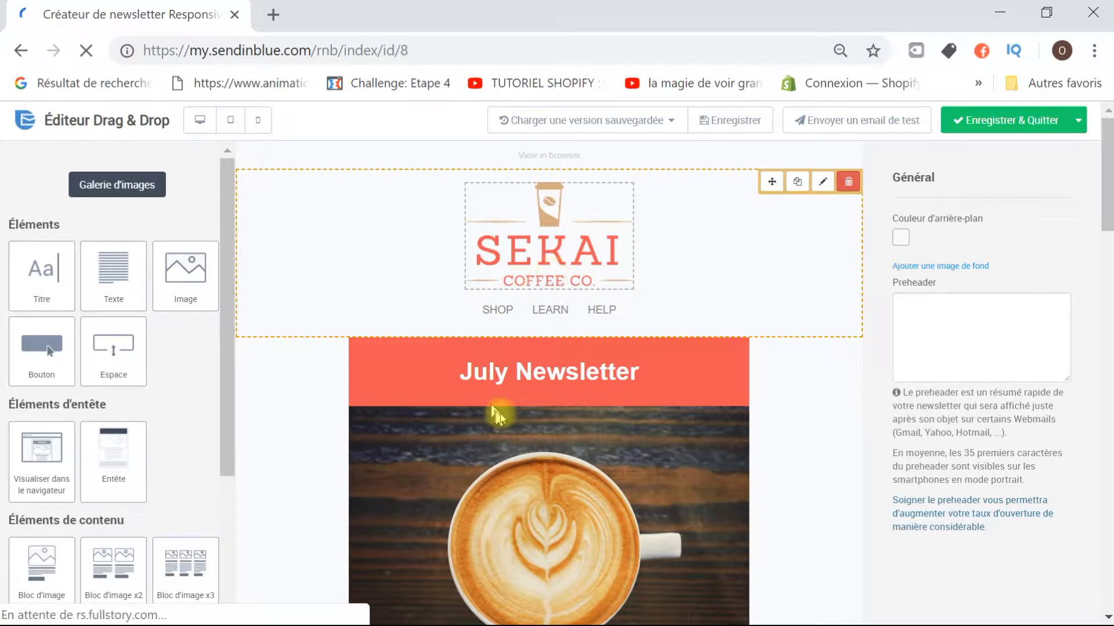
Replace the Sekai Coffee logo in the header with the Logo240x180 image from the image gallery.
scroll(511, 394, "down", 15)
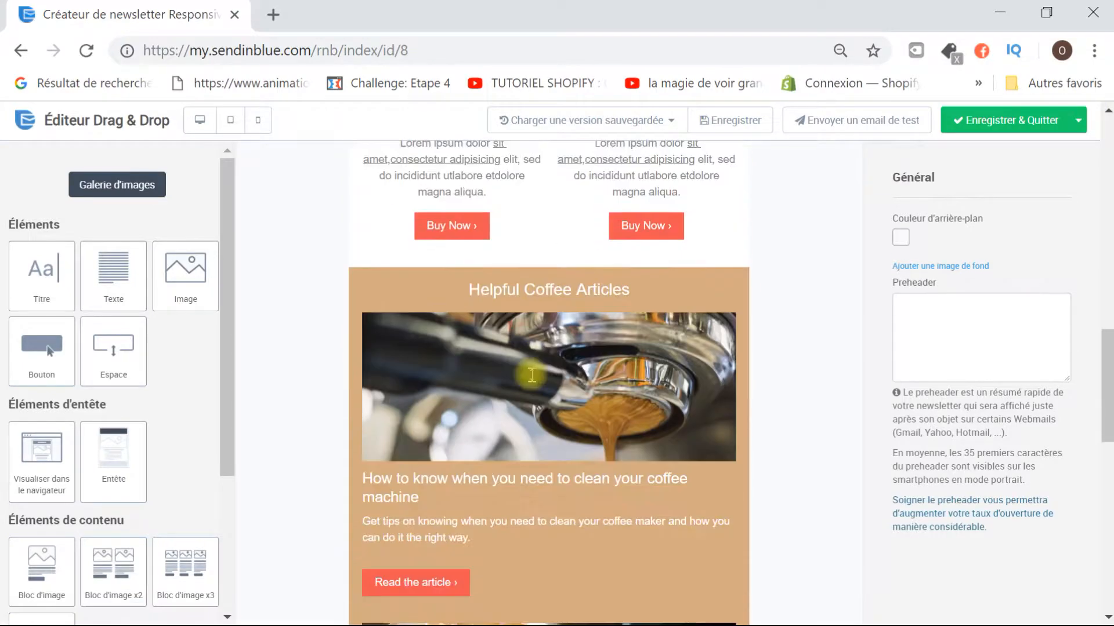
scroll(531, 375, "down", 8)
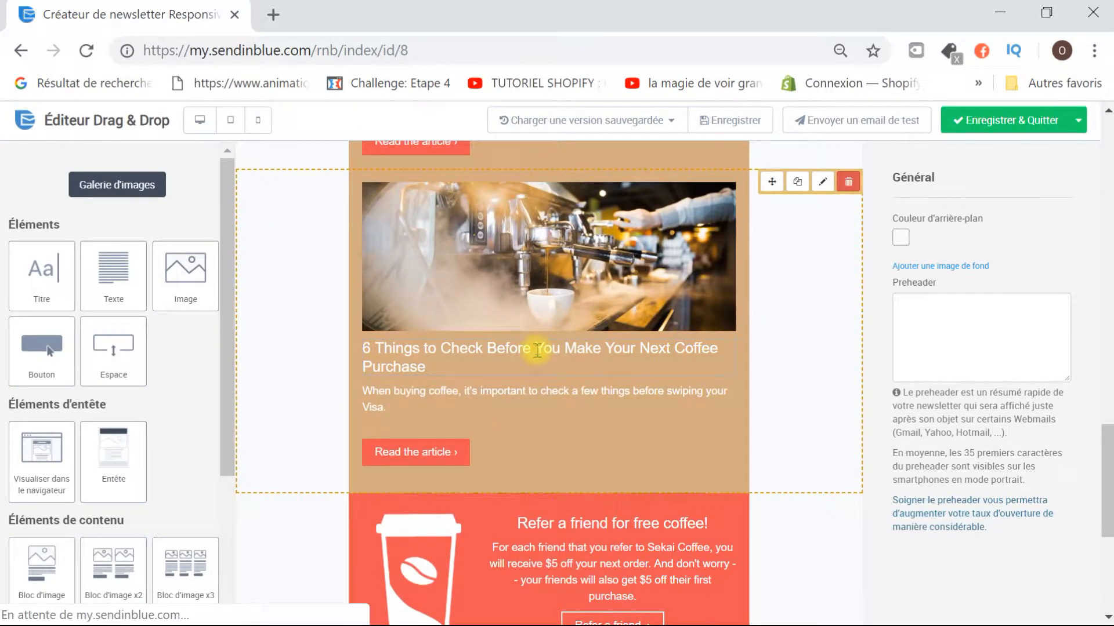
scroll(537, 350, "up", 20)
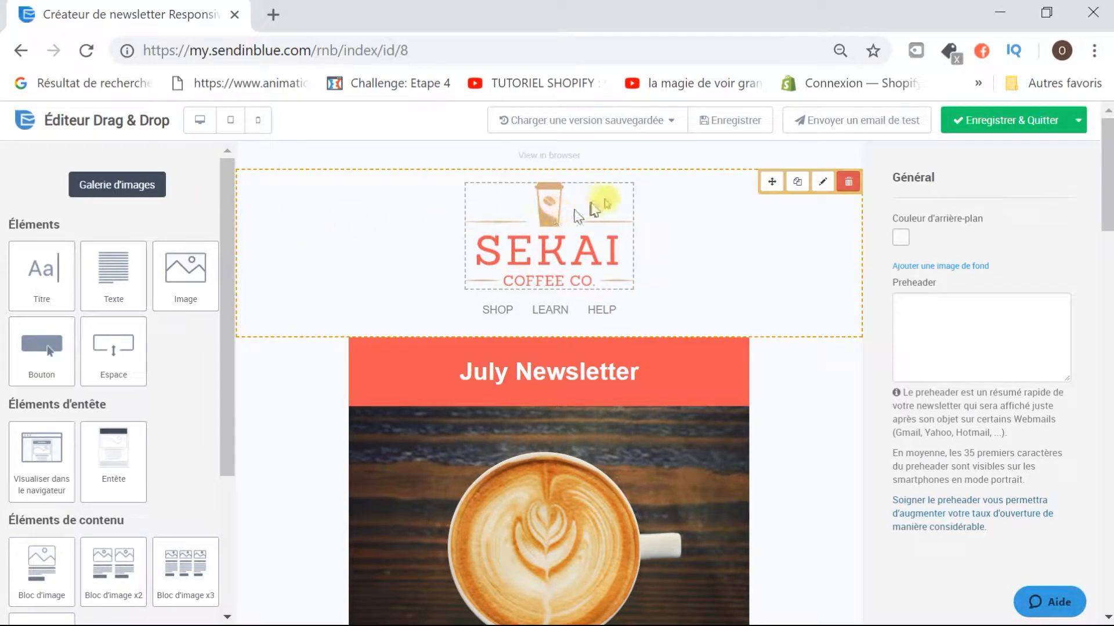
left_click(575, 216)
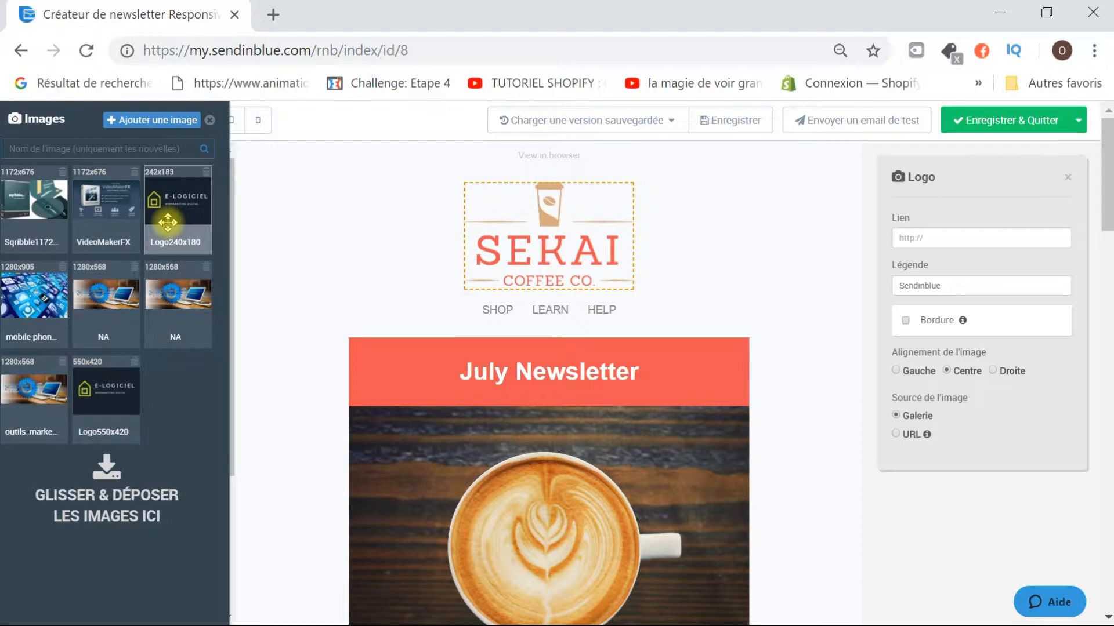
left_click_drag(167, 222, 574, 246)
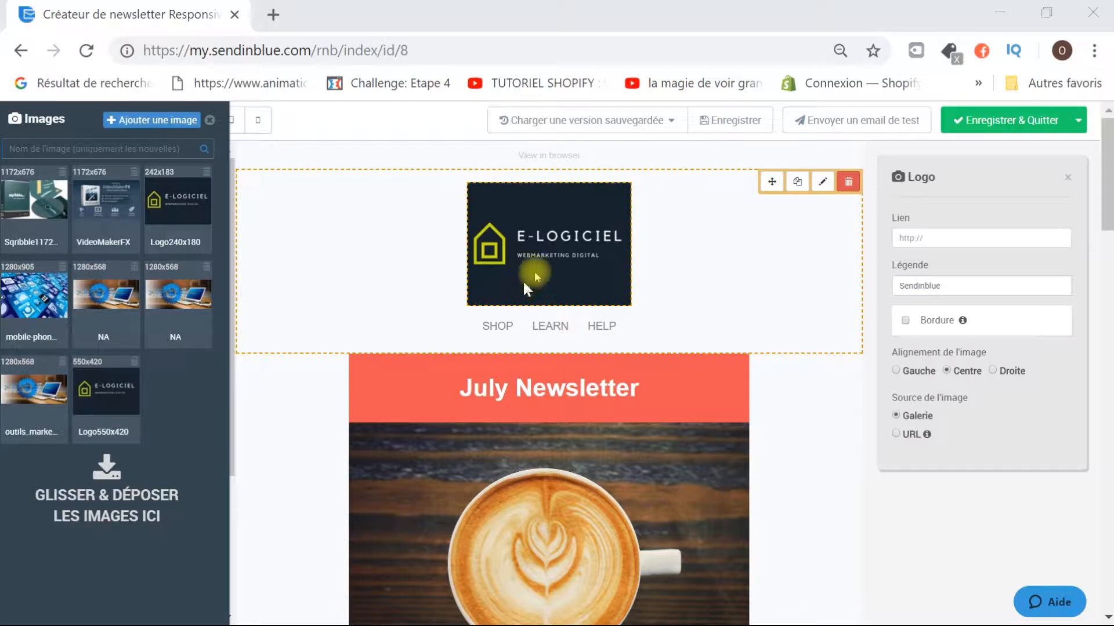
Change the header's SHOP navigation link text to "Formation".
left_click(500, 326)
double_click(503, 334)
type("Formati")
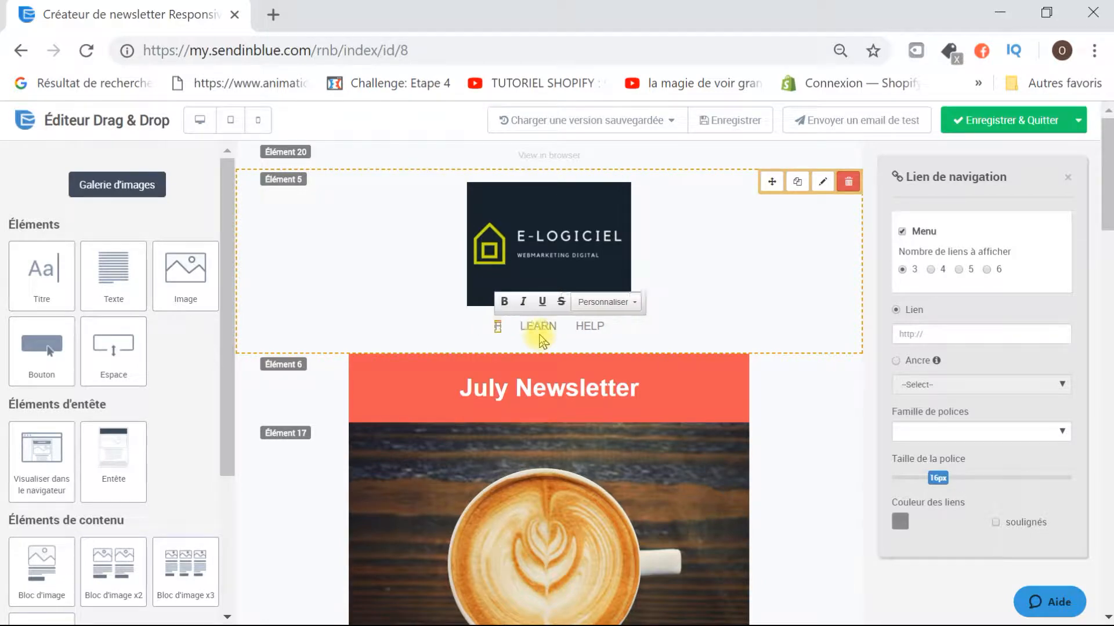
type("on")
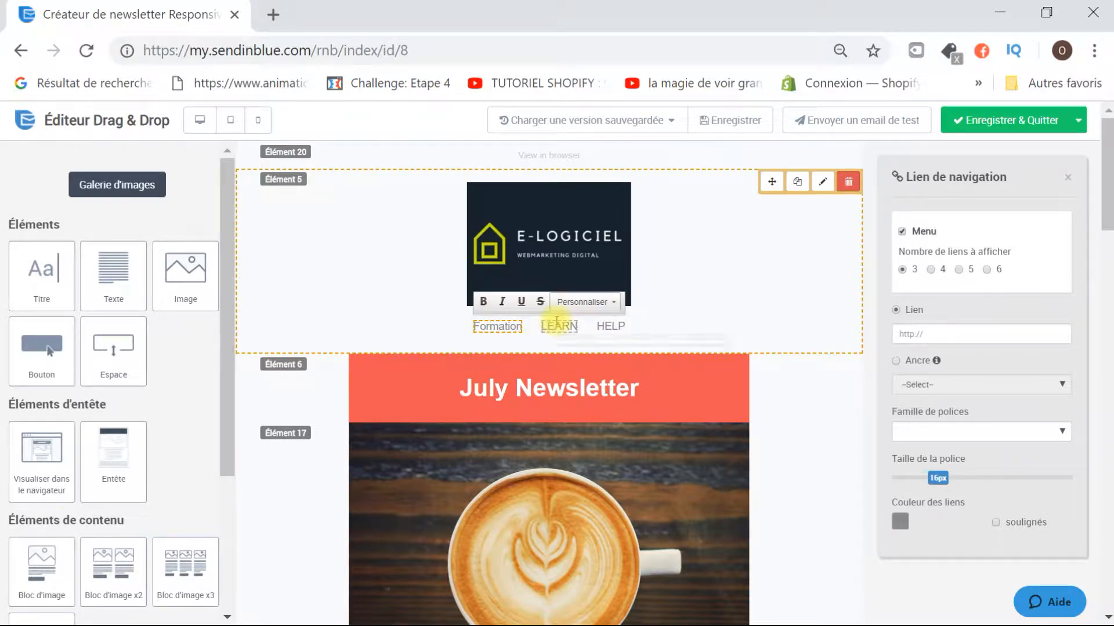
Change the header's LEARN navigation link text to "Test logiciel".
left_click(556, 322)
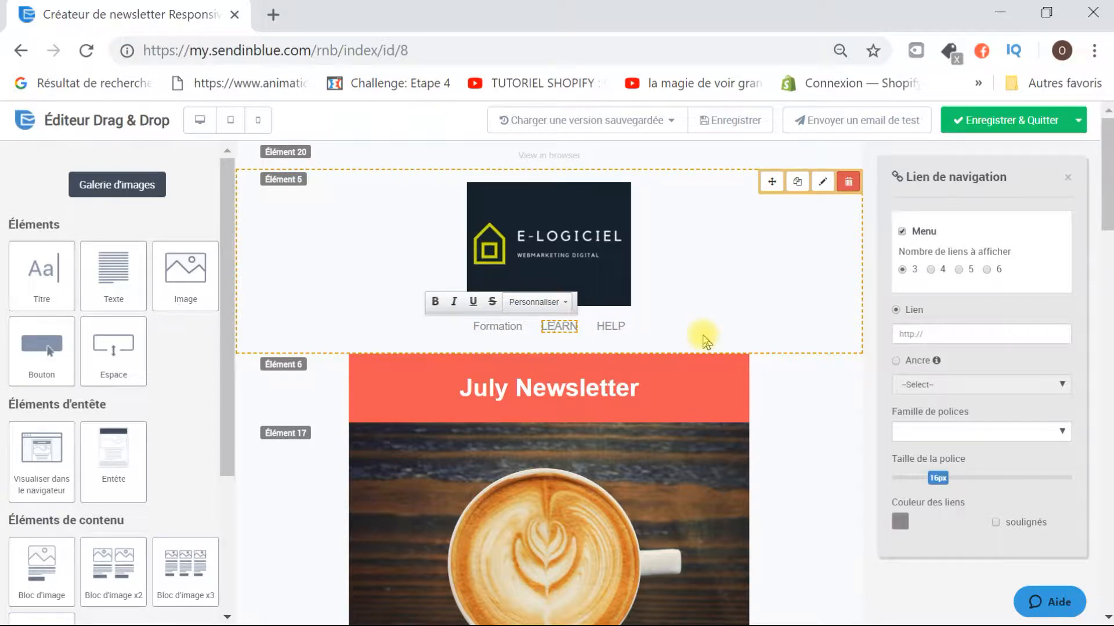
type("T")
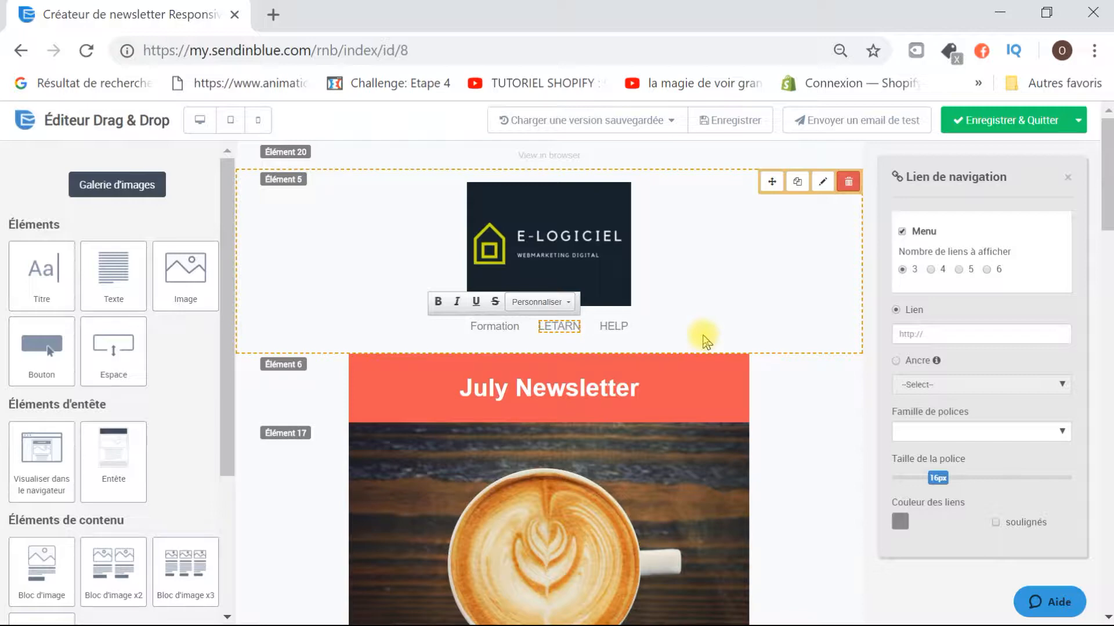
key("BackSpace")
key("BackSpace")
key("BackSpace")
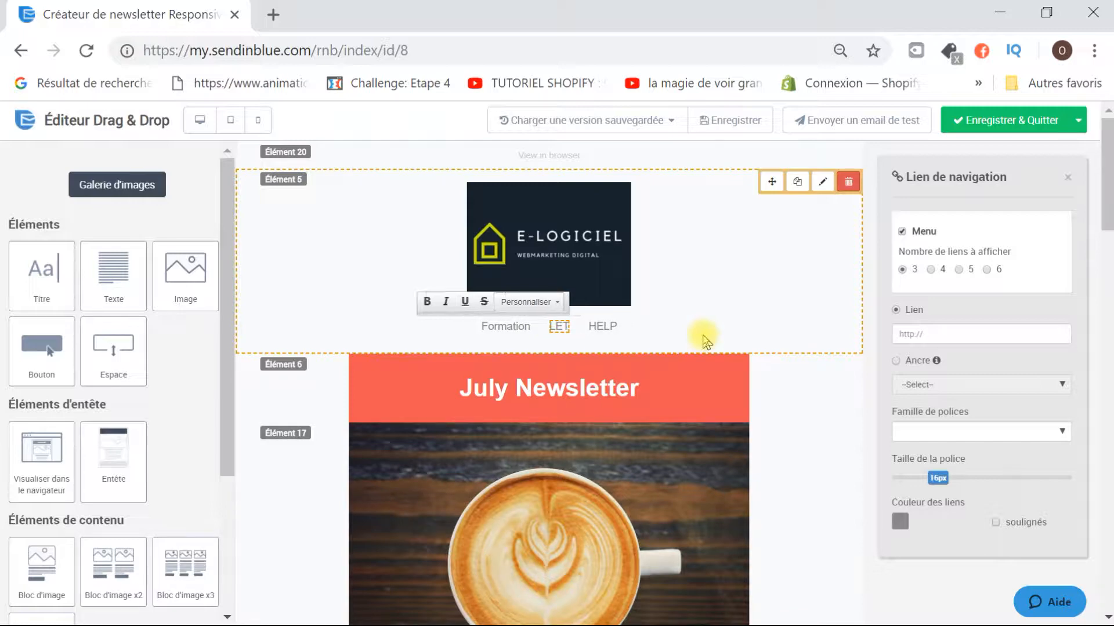
key("BackSpace")
key("BackSpace")
key("BackSpace")
type("Test")
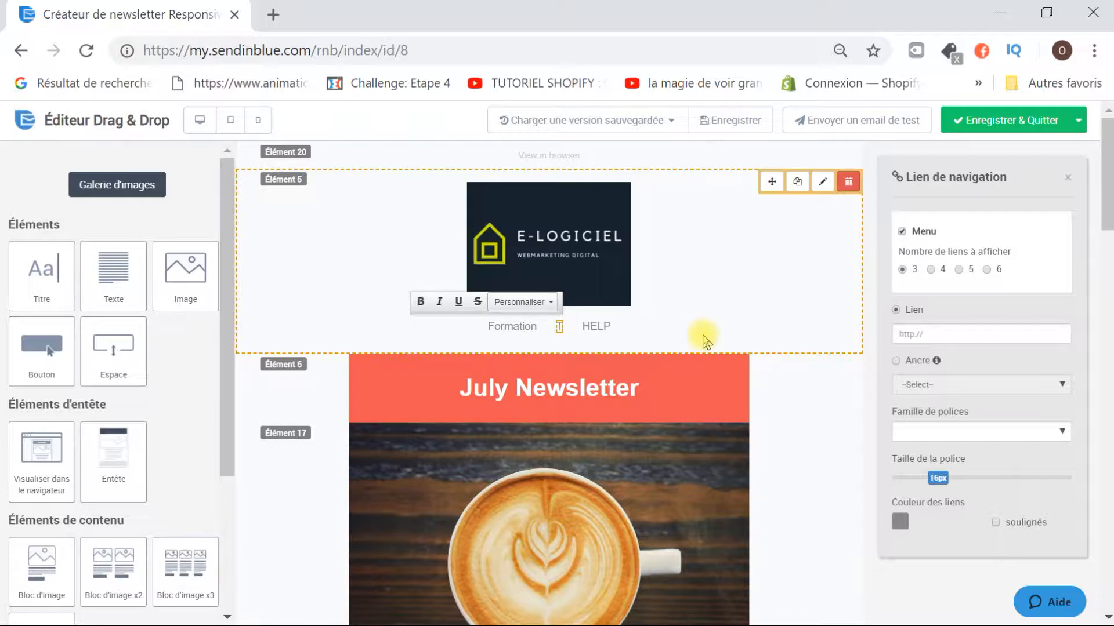
type(" logiciel")
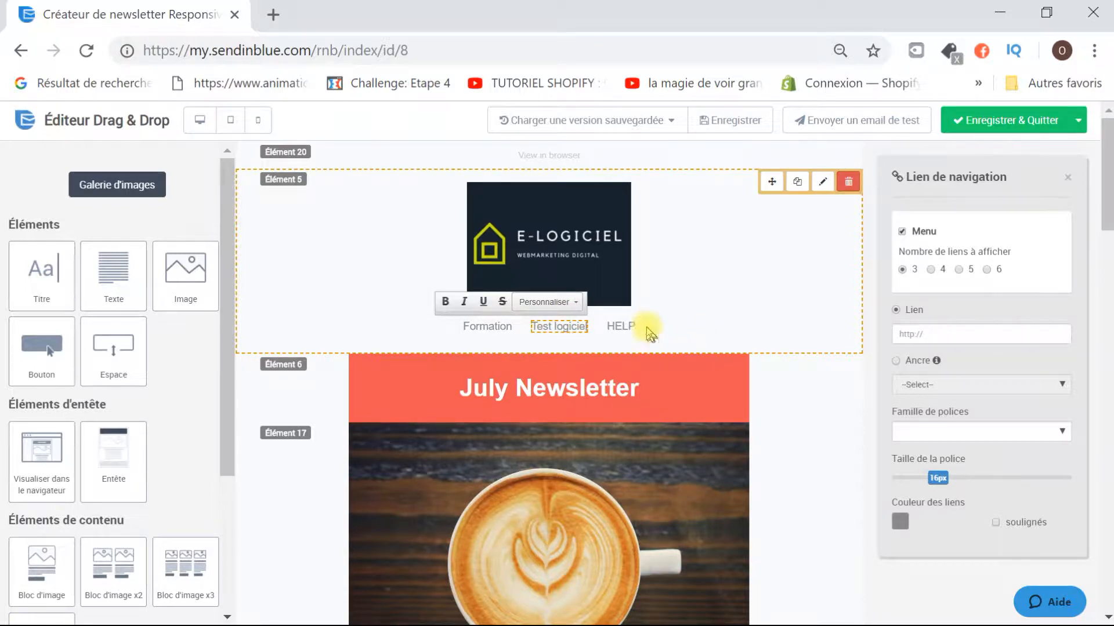
Change the header's HELP navigation link text to "Nouveauté des outils digitaux".
left_click(621, 327)
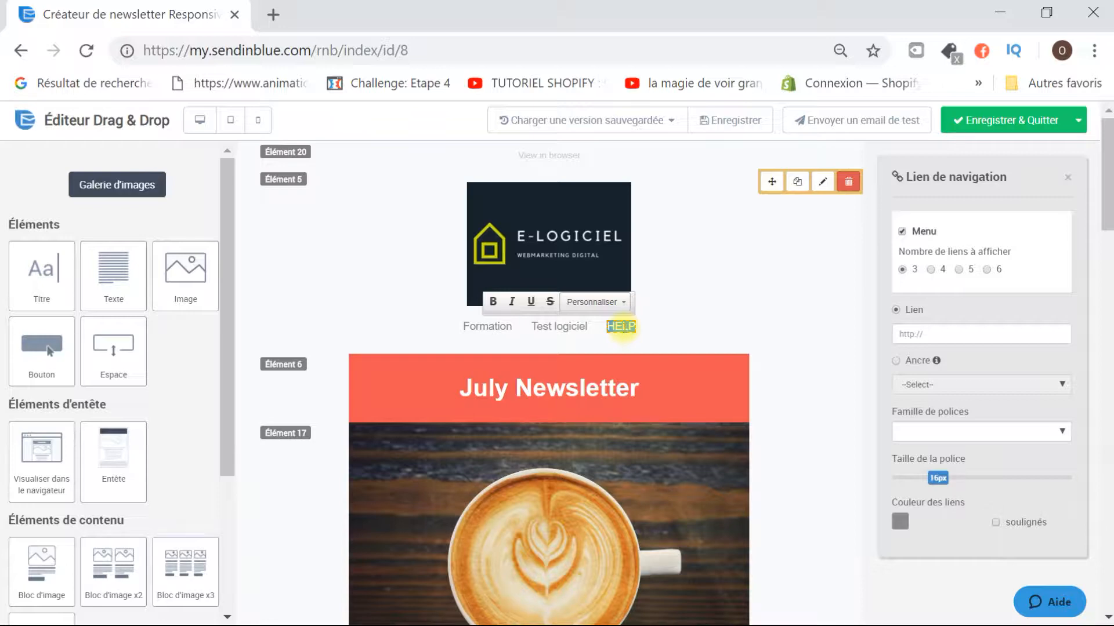
type("Nouveauté")
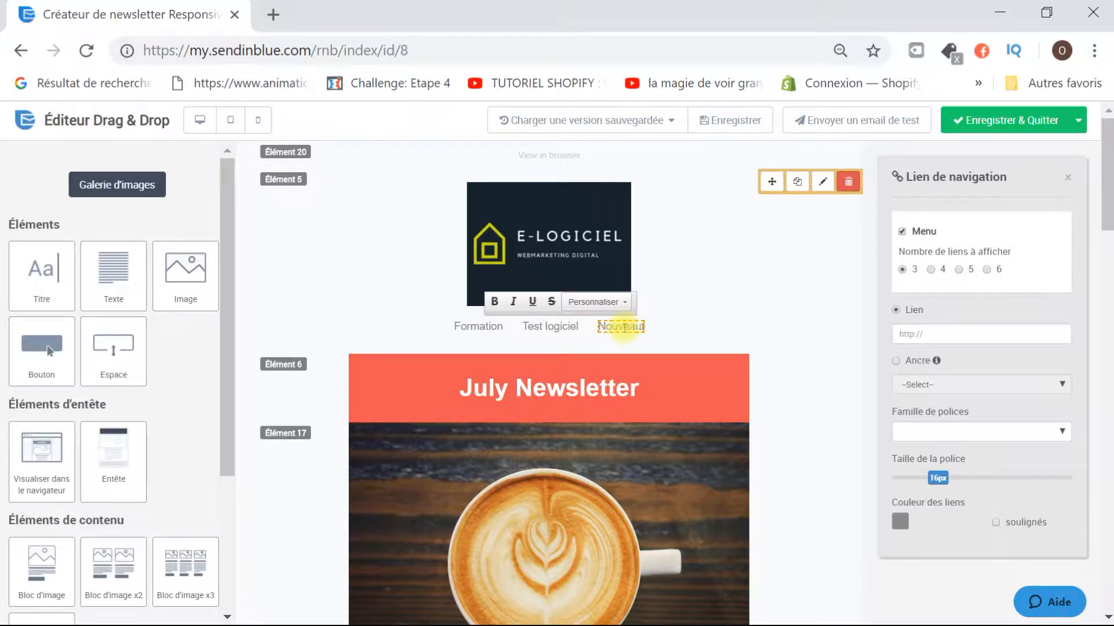
type(" des")
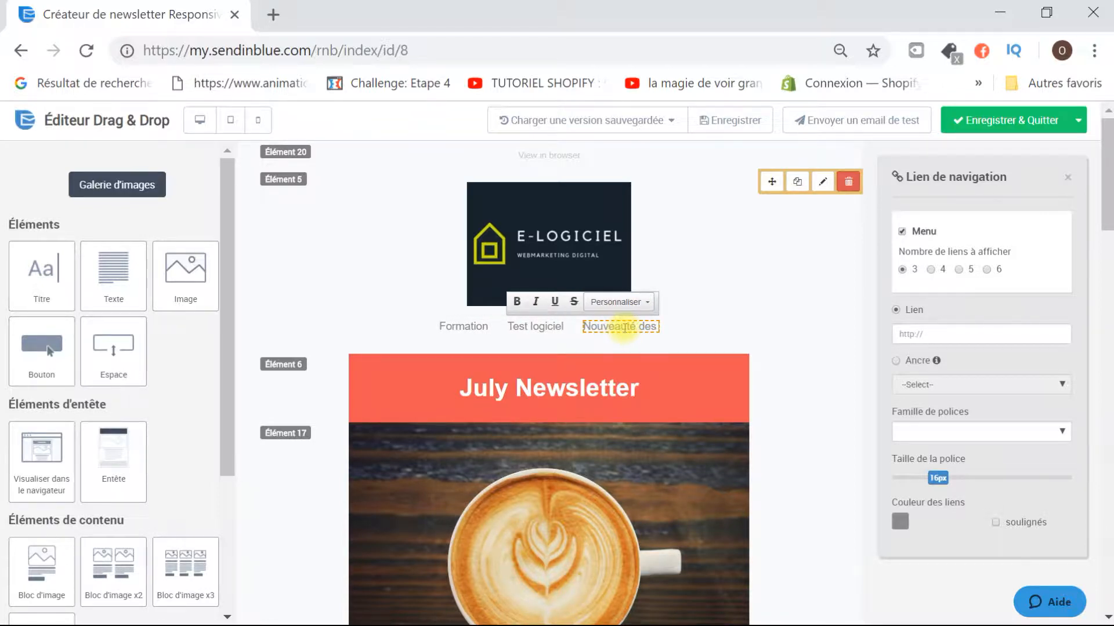
type(" outils d")
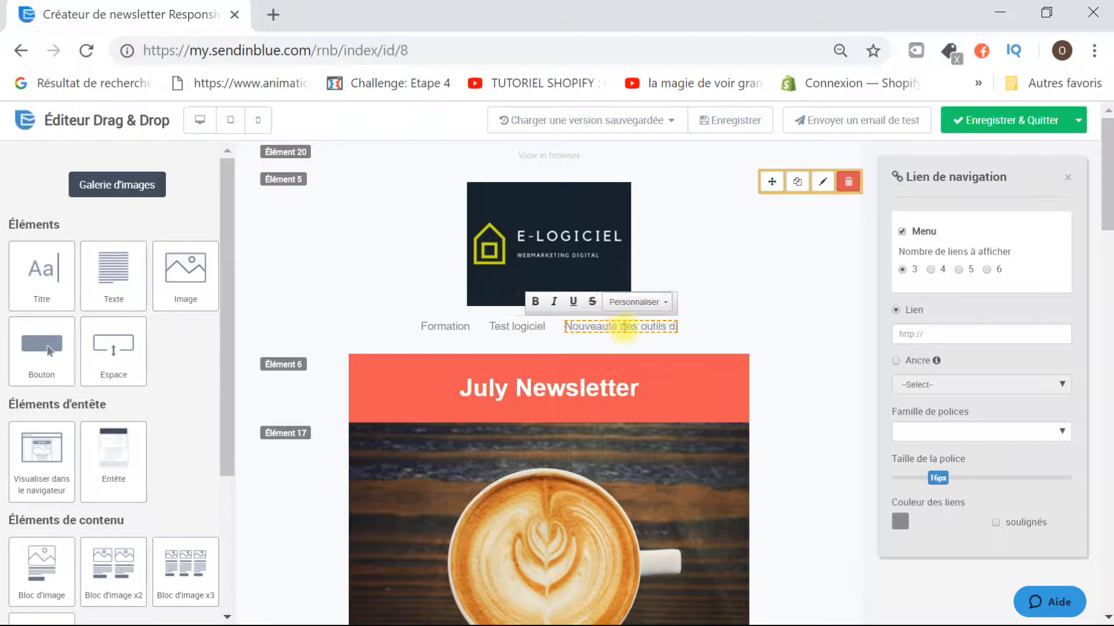
type("igitaux")
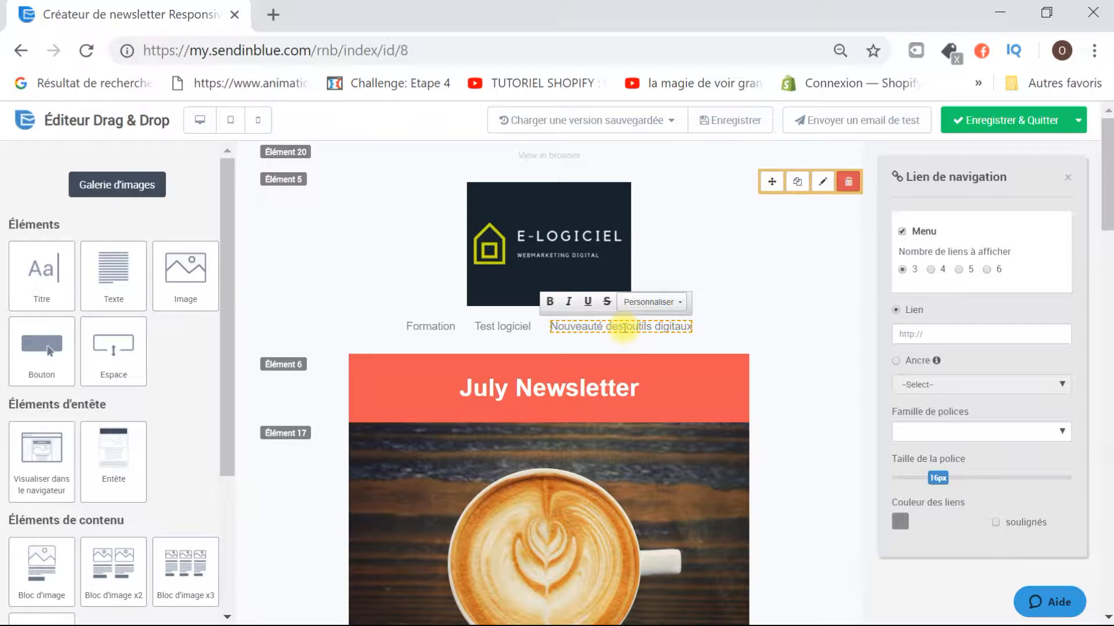
Change the header's third navigation link text to "Plein d'outils digitaux".
key("BackSpace")
key("BackSpace")
key("BackSpace")
key("BackSpace")
key("BackSpace")
key("BackSpace")
key("BackSpace")
key("BackSpace")
key("BackSpace")
key("BackSpace")
key("BackSpace")
key("BackSpace")
key("BackSpace")
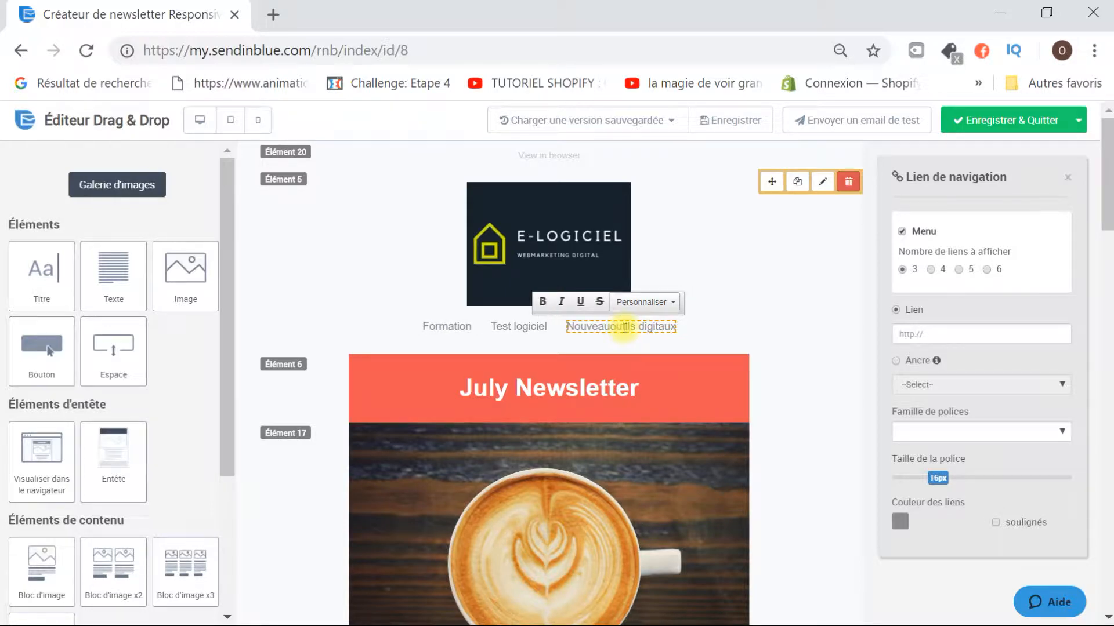
key("BackSpace")
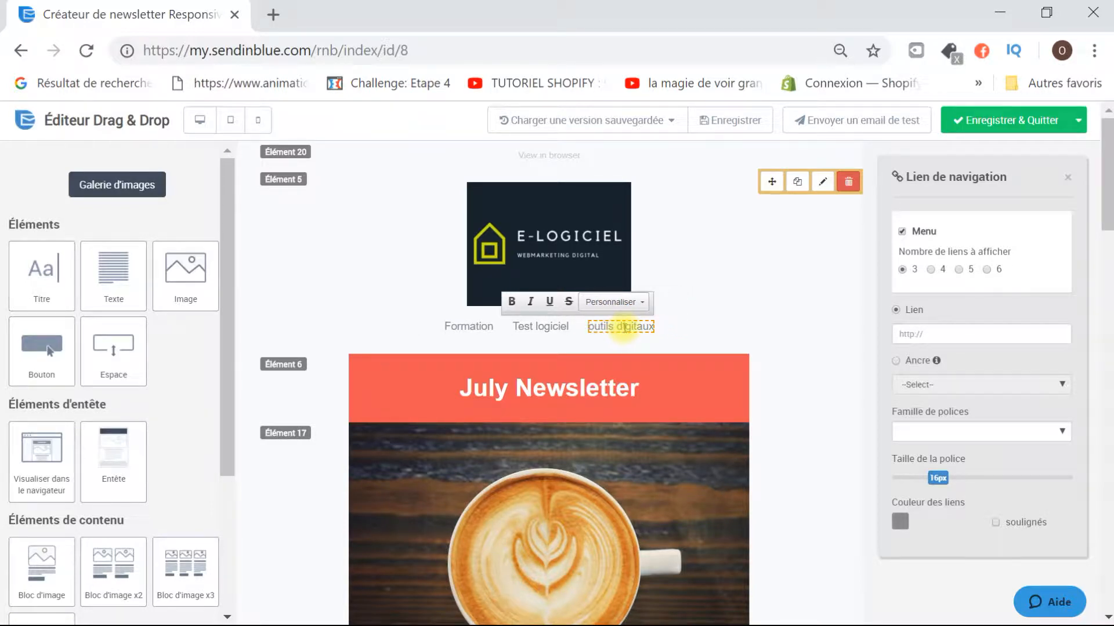
type("Plein d'")
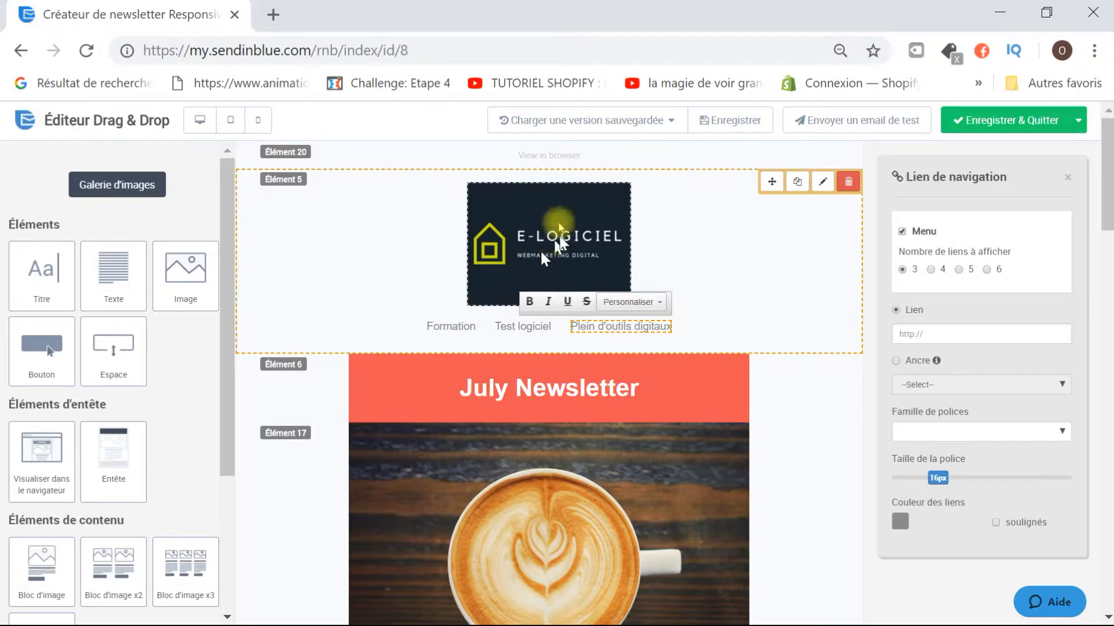
Change the "July Newsletter" banner title to "E-Logiciel Newsletter".
left_click(535, 390)
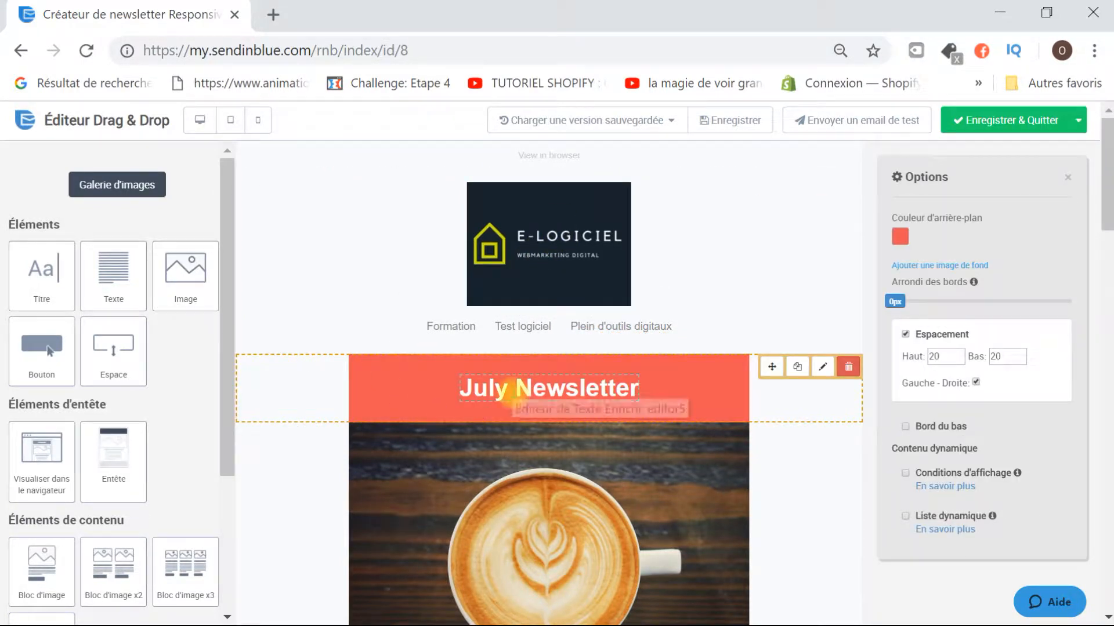
left_click(510, 389)
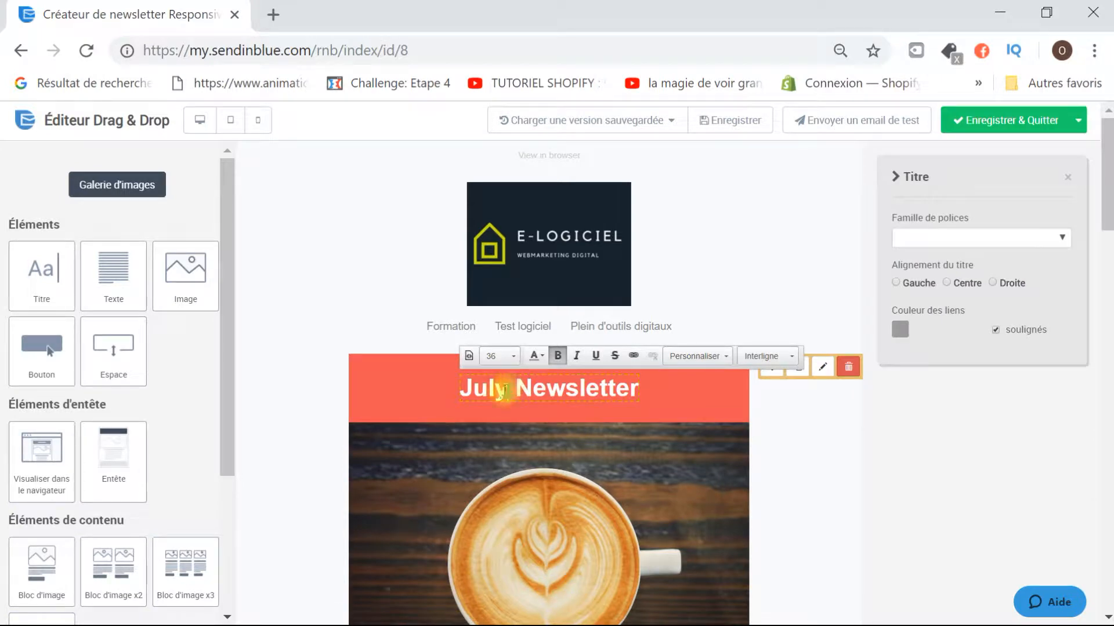
key("BackSpace")
key("BackSpace")
key("BackSpace")
key("BackSpace")
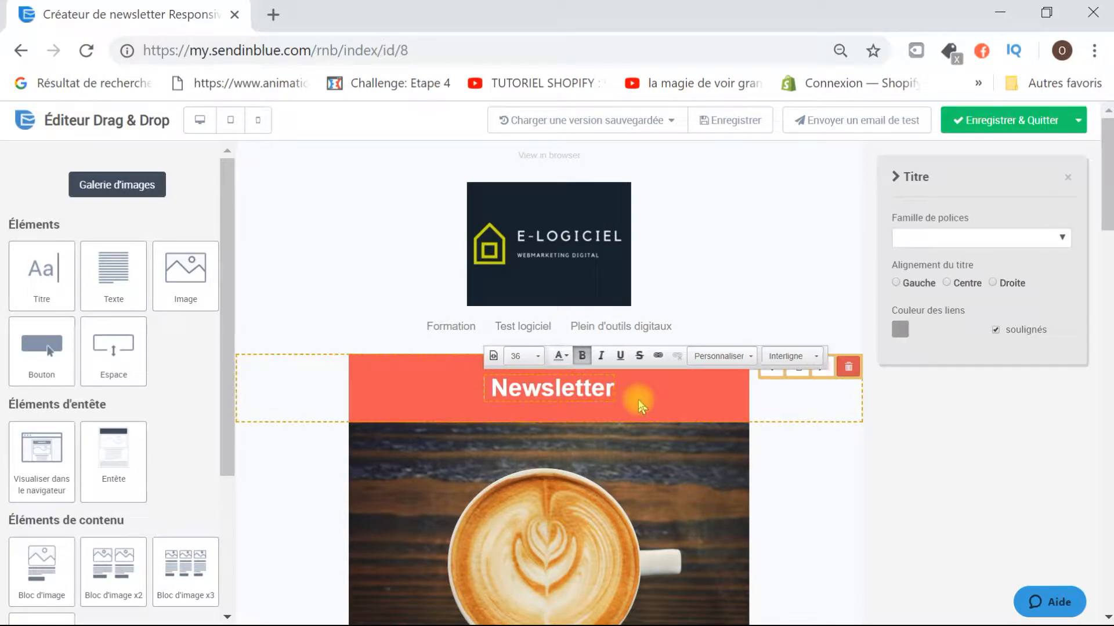
type("E-Logi ")
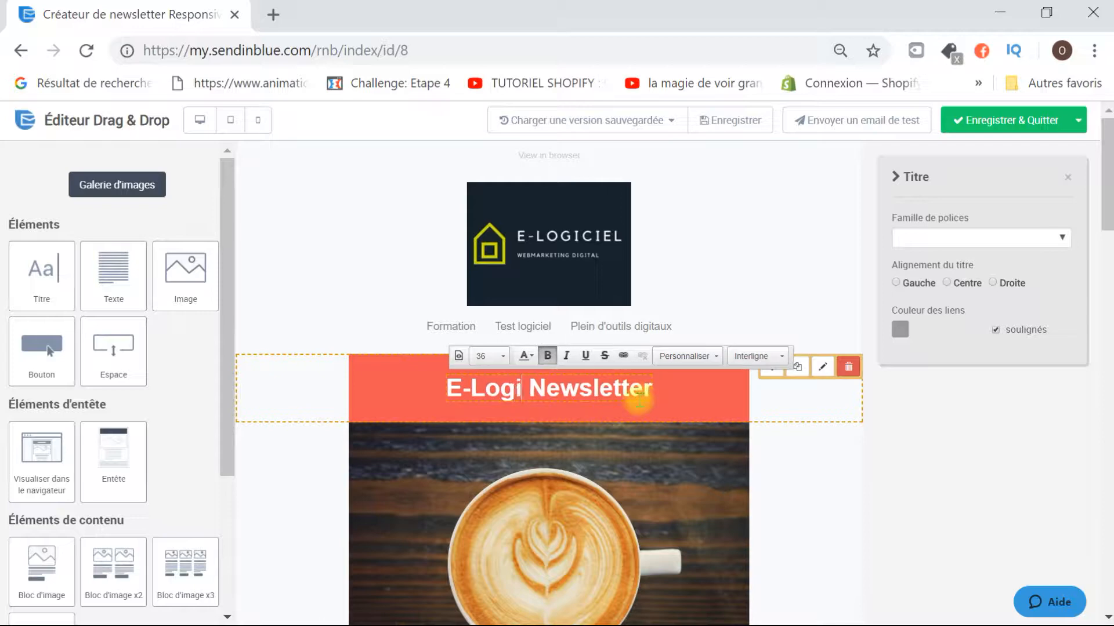
type("ciel")
Replace the coffee cup picture below the banner title with the 1280x568 gear-and-laptop image "NA" from the image gallery.
scroll(638, 401, "down", 5)
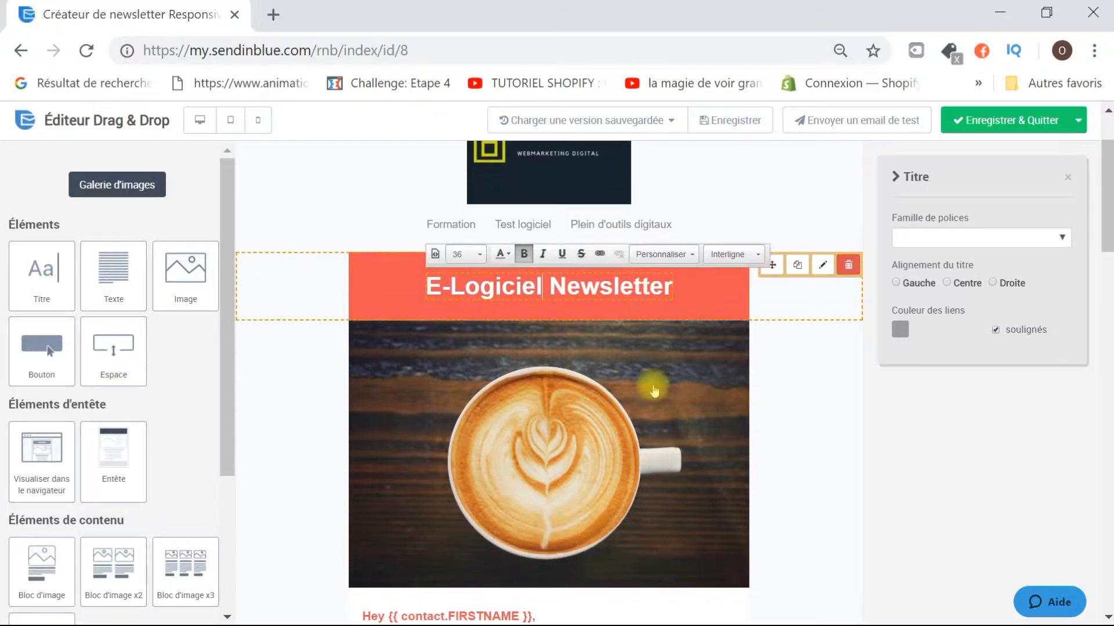
left_click(579, 334)
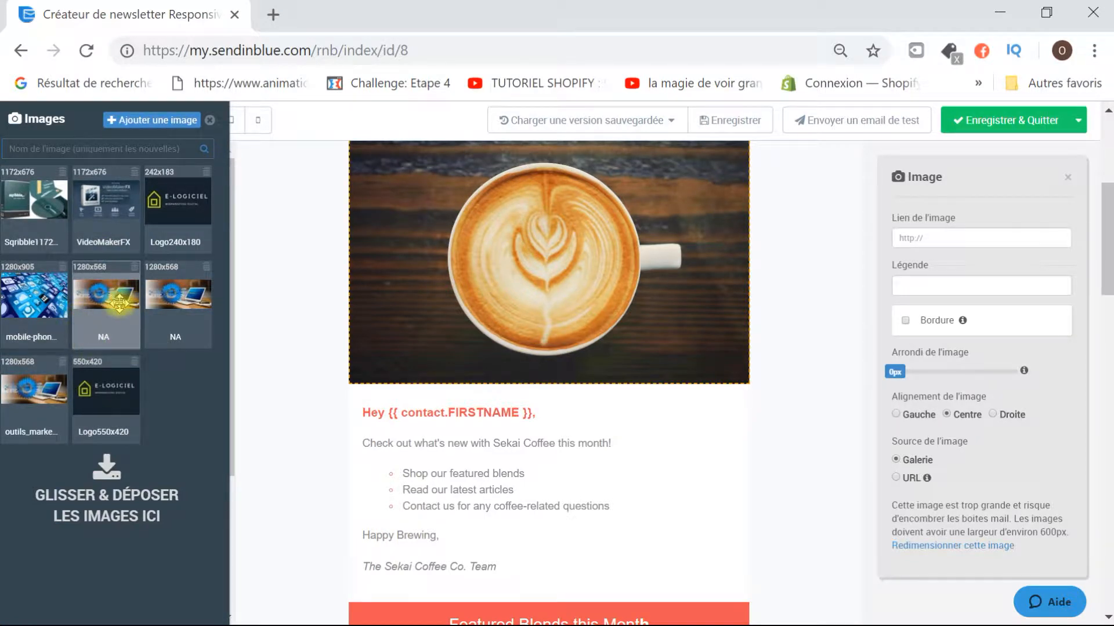
left_click(157, 342)
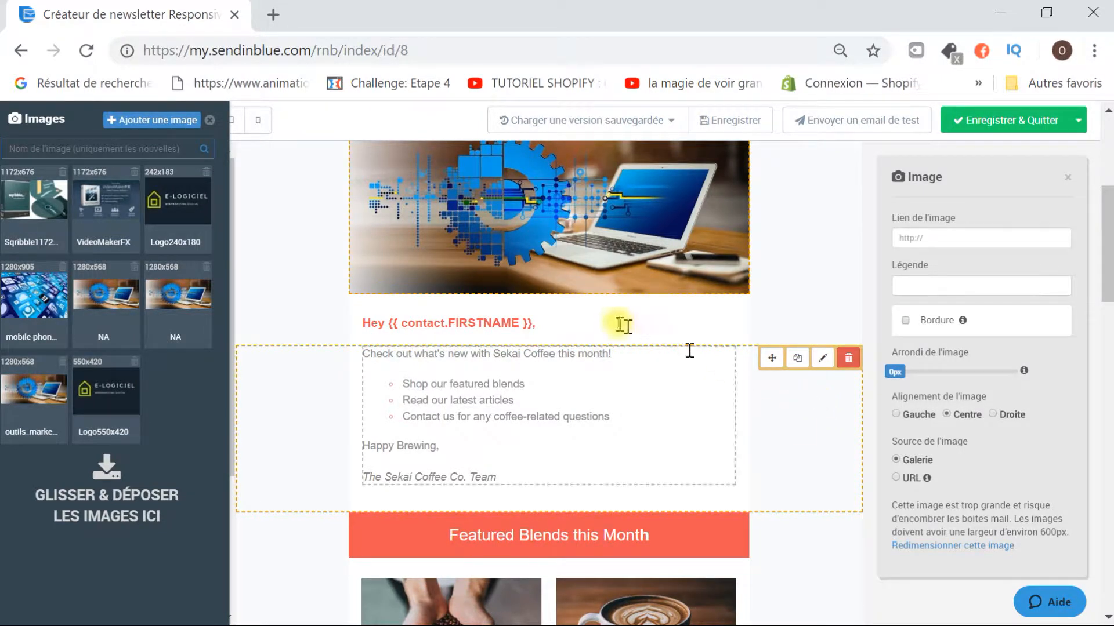
scroll(621, 321, "up", 5)
scroll(591, 393, "down", 2)
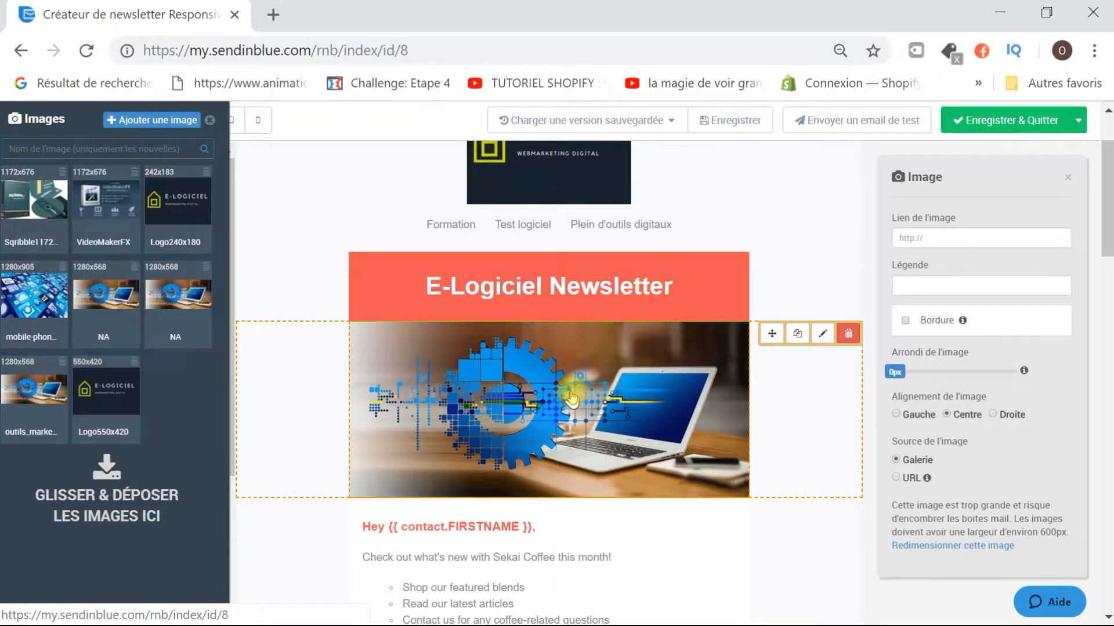
scroll(572, 399, "down", 2)
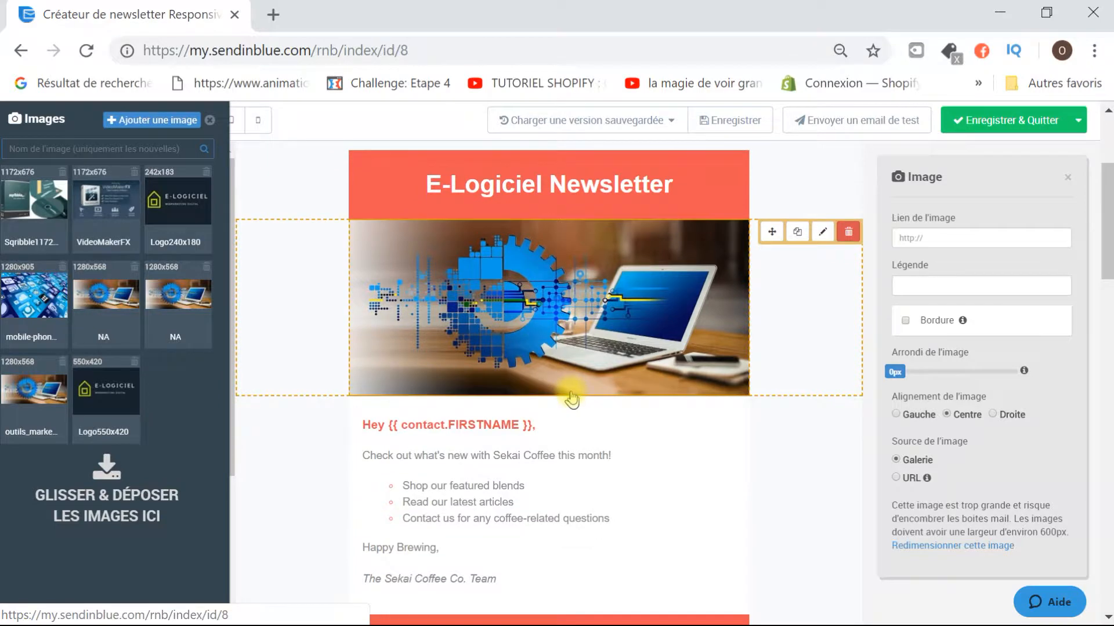
Replace the {{ contact.FIRSTNAME }} placeholder in the greeting line with the PRENOM personalisation attribute.
left_click(380, 427)
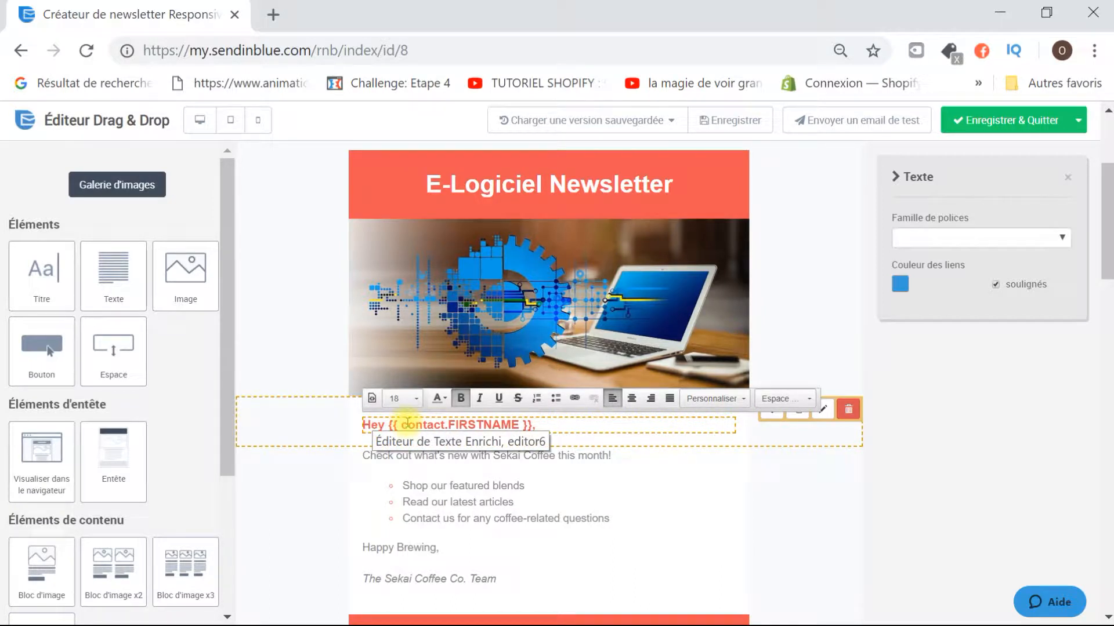
left_click(439, 425)
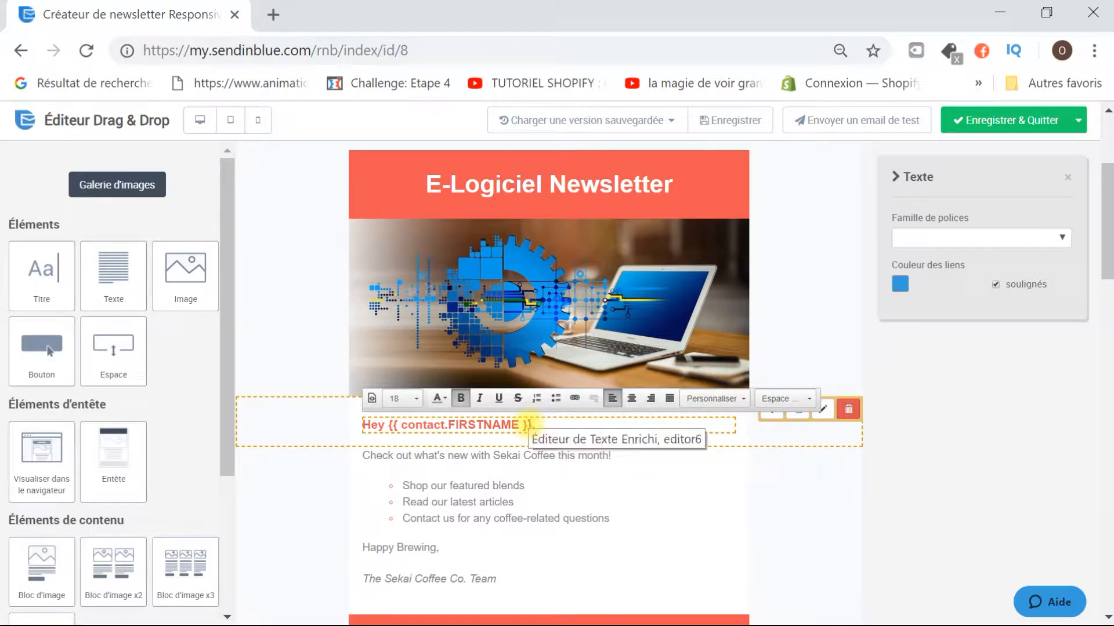
left_click_drag(530, 424, 393, 431)
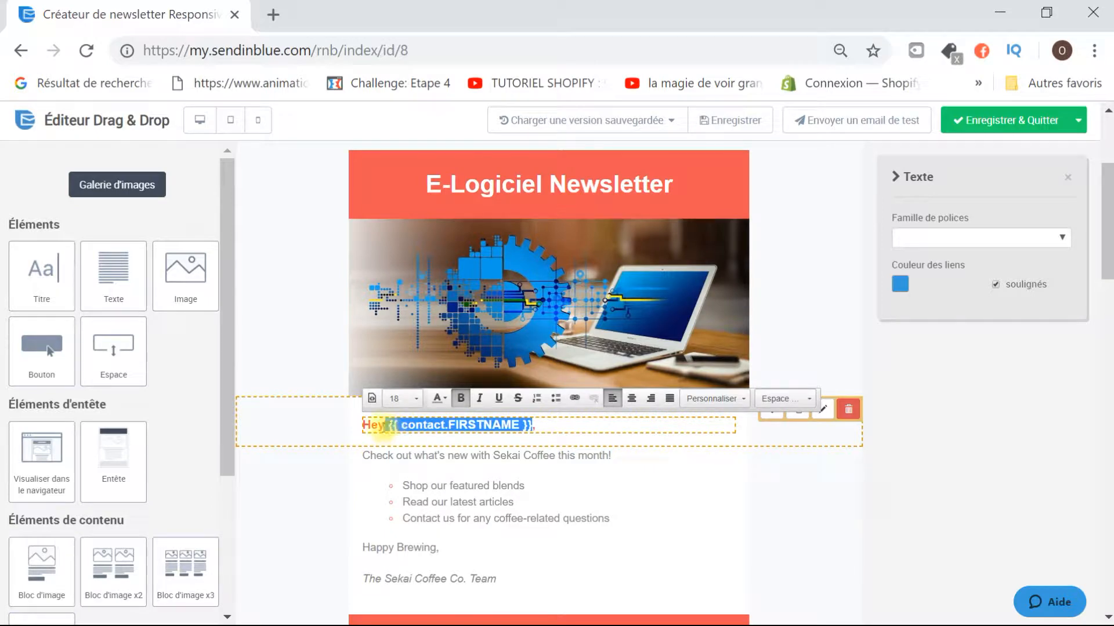
left_click(728, 399)
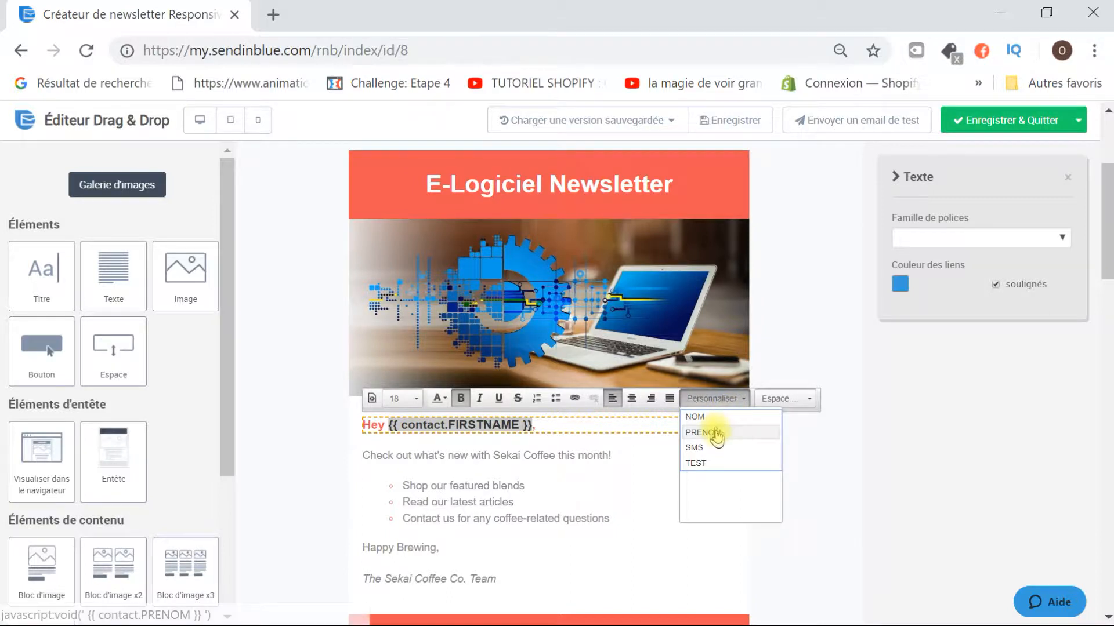
left_click(717, 431)
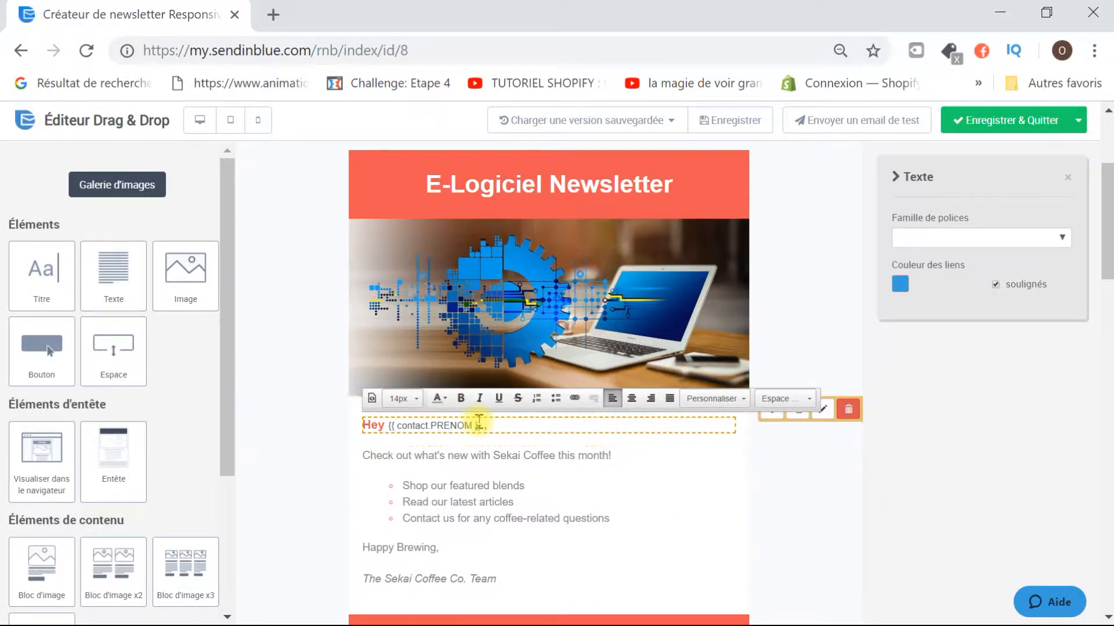
Set the font size of the greeting's {{ contact.PRENOM }} placeholder to 18.
left_click_drag(477, 425, 386, 432)
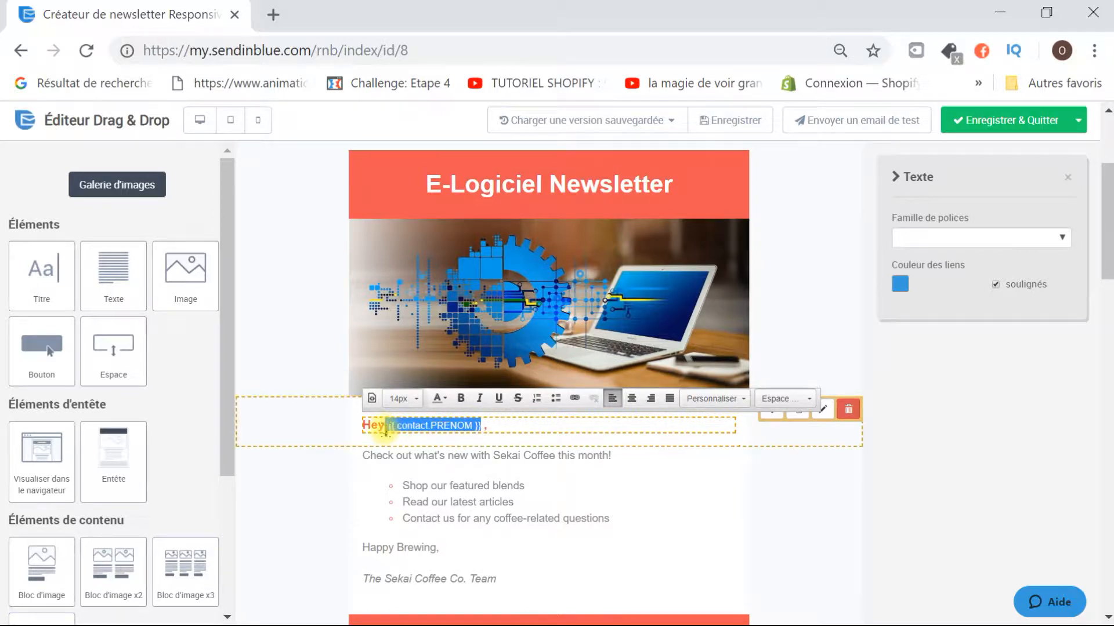
left_click(407, 399)
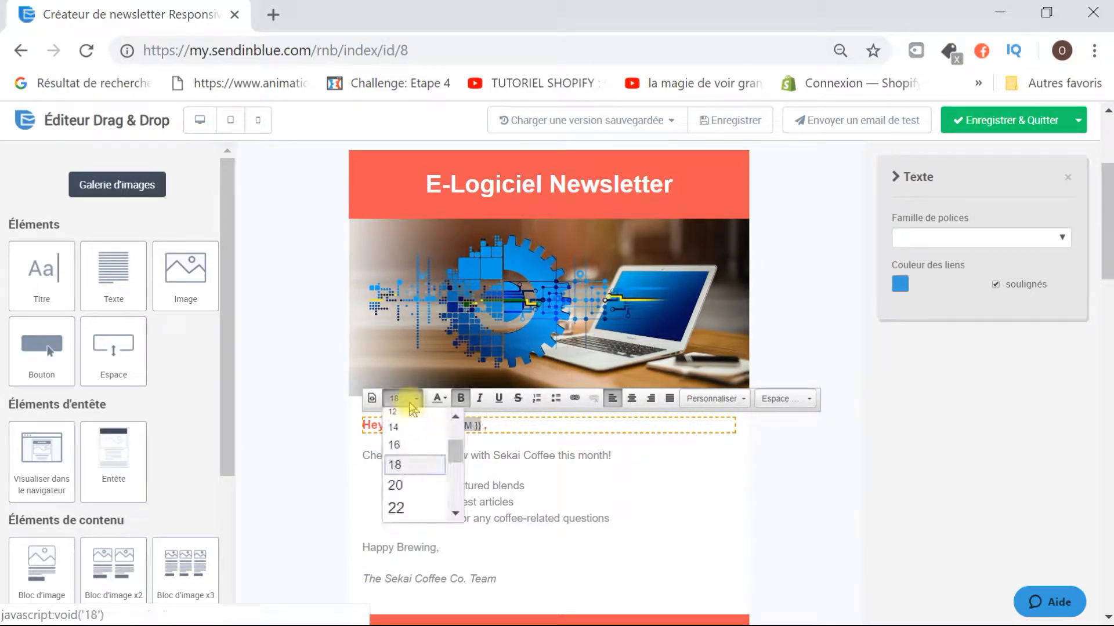
left_click(406, 483)
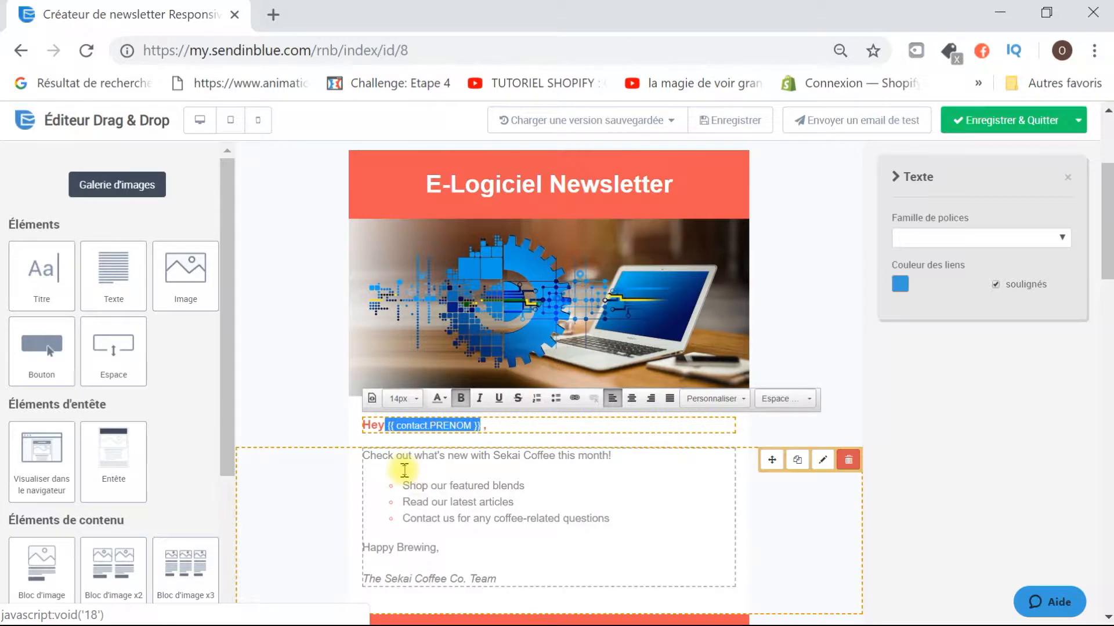
left_click(402, 399)
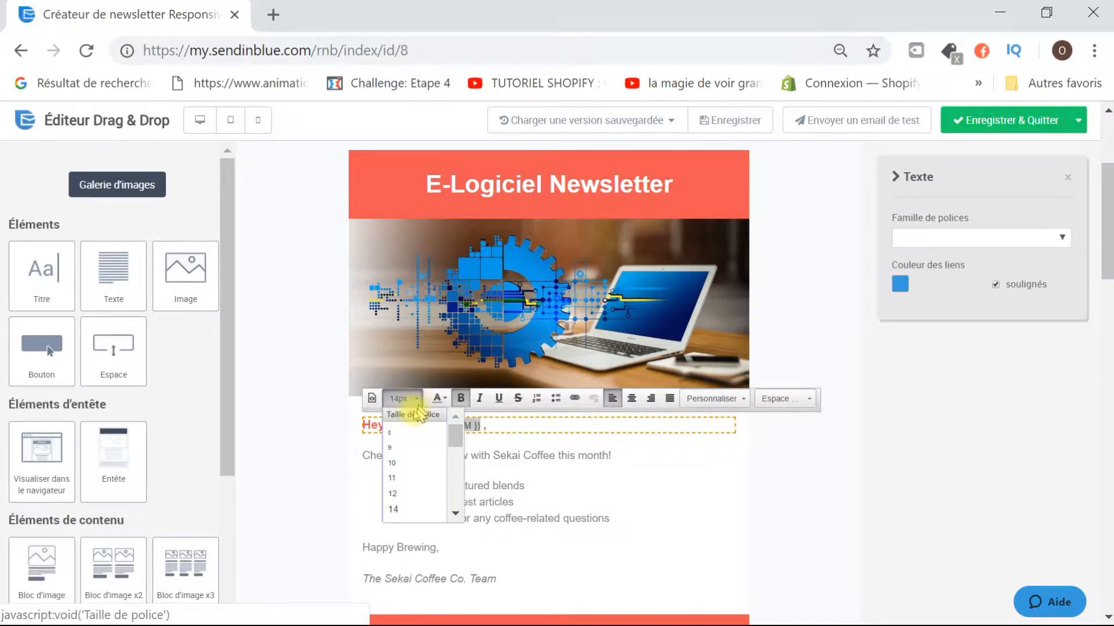
scroll(401, 464, "down", 5)
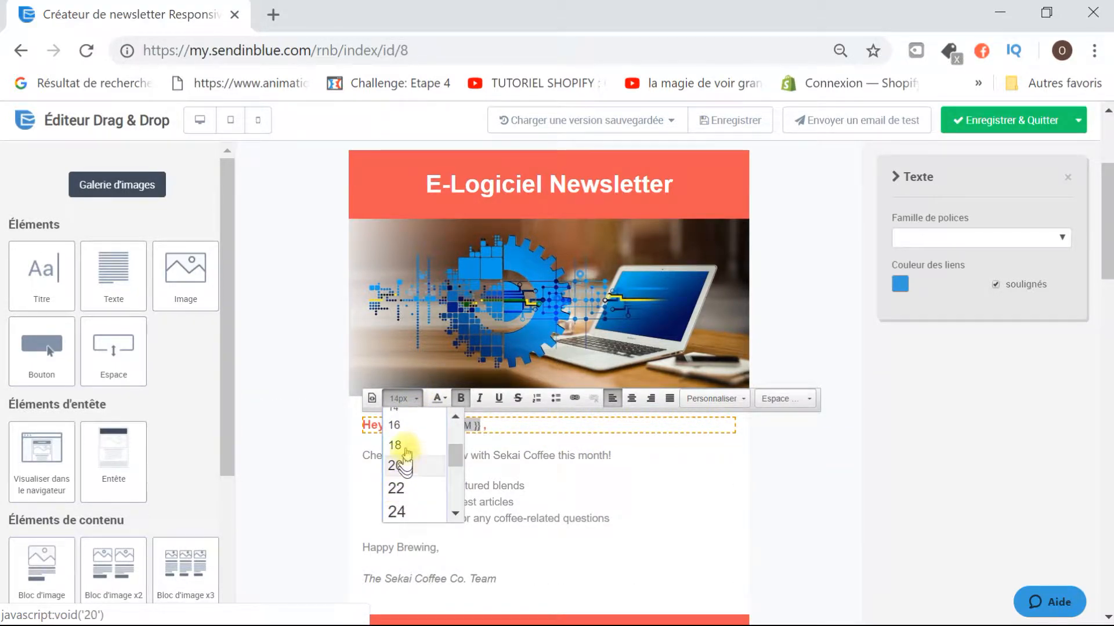
left_click(406, 447)
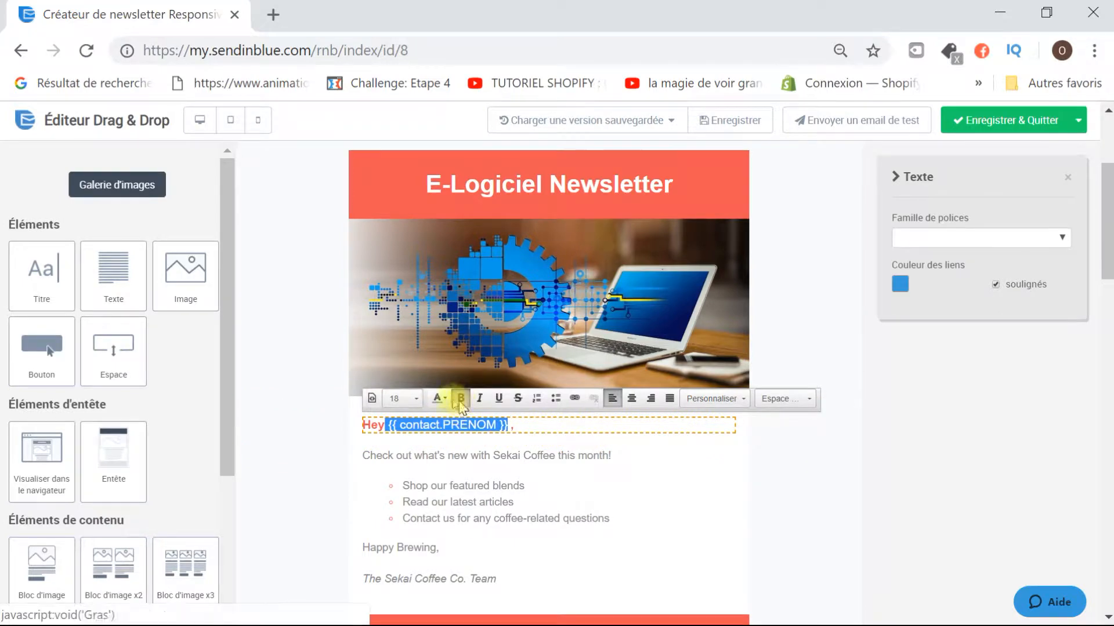
Colour the greeting's {{ contact.PRENOM }} placeholder red and make it bold.
left_click(440, 399)
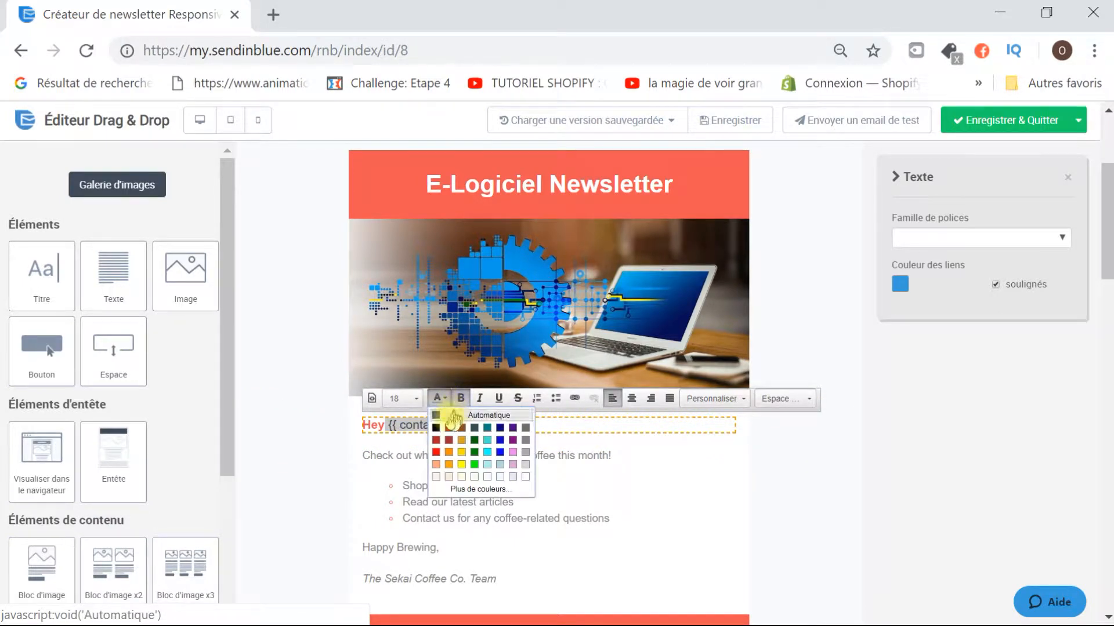
left_click(433, 448)
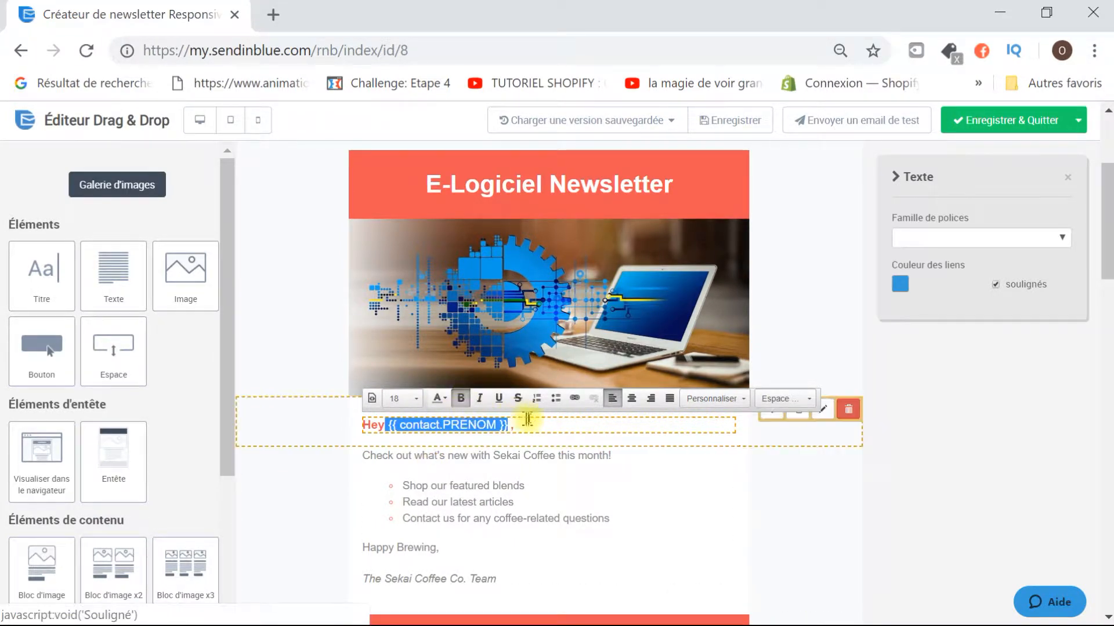
left_click(500, 428)
left_click(512, 425)
left_click_drag(504, 426, 436, 427)
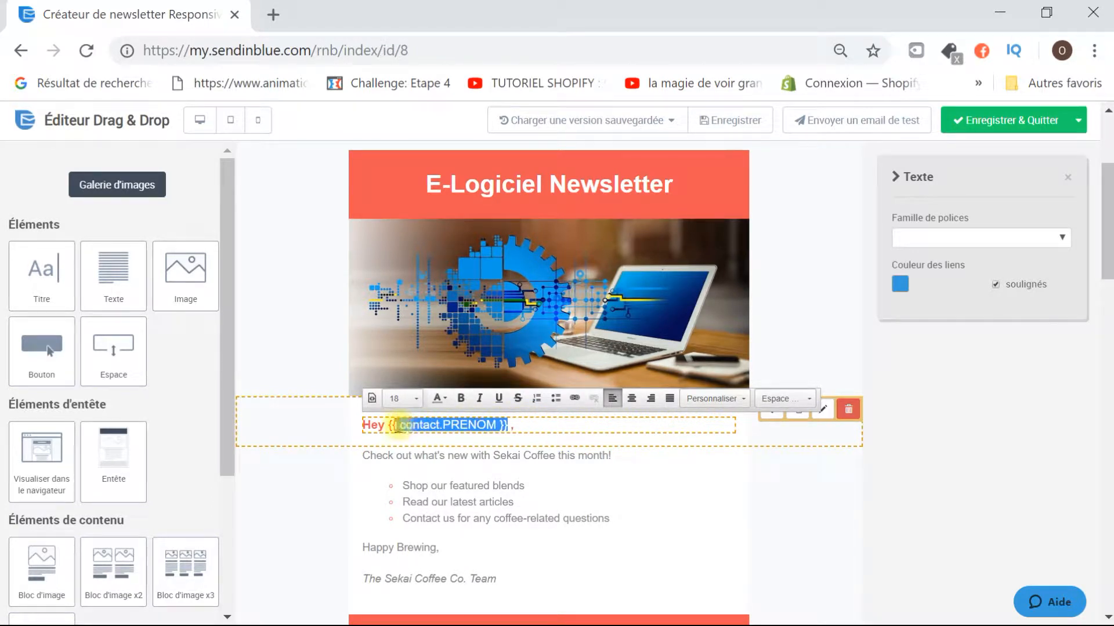
left_click(460, 398)
left_click(571, 427)
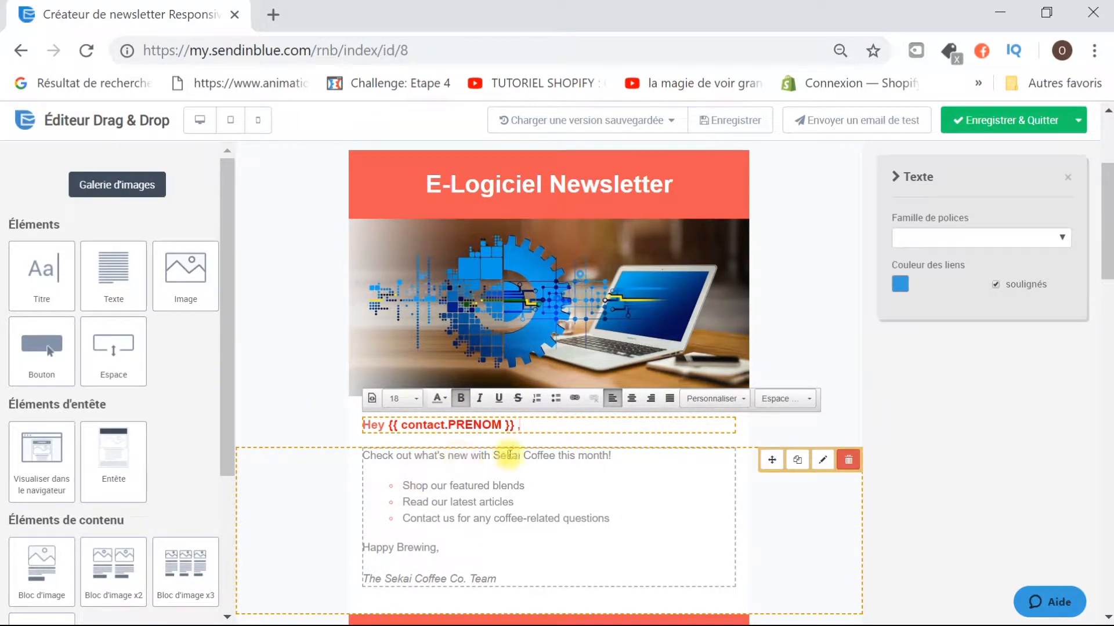
Replace the body line "Check out what's new with Sekai Coffee this month!" with "Découvre ce qu'il y a chez E-Logiciel.fr".
left_click(691, 466)
scroll(525, 377, "down", 2)
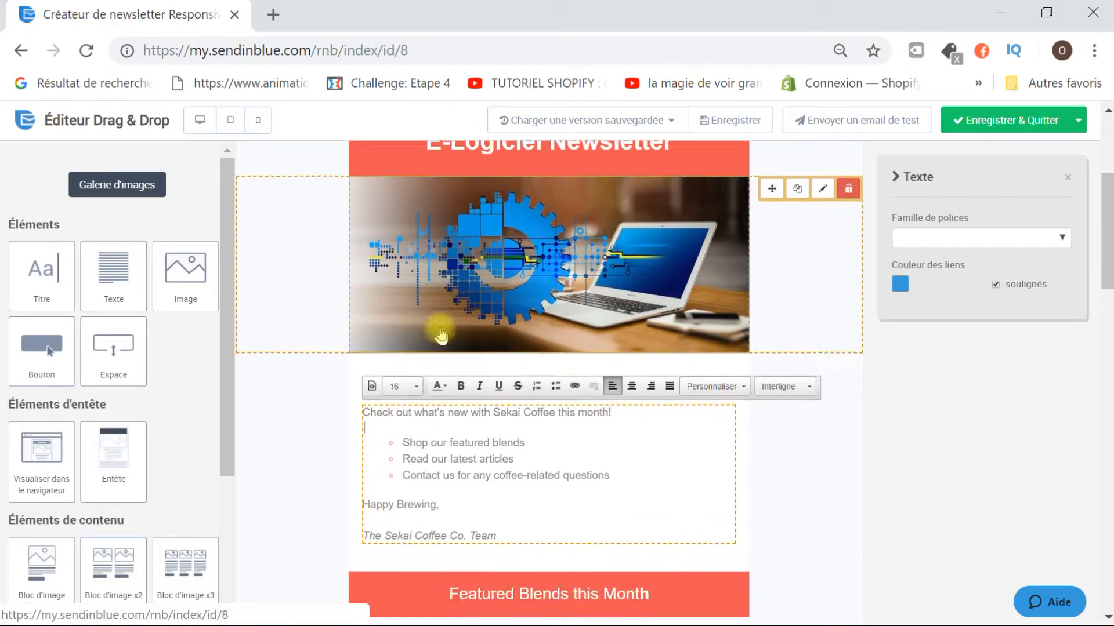
left_click_drag(629, 358, 329, 353)
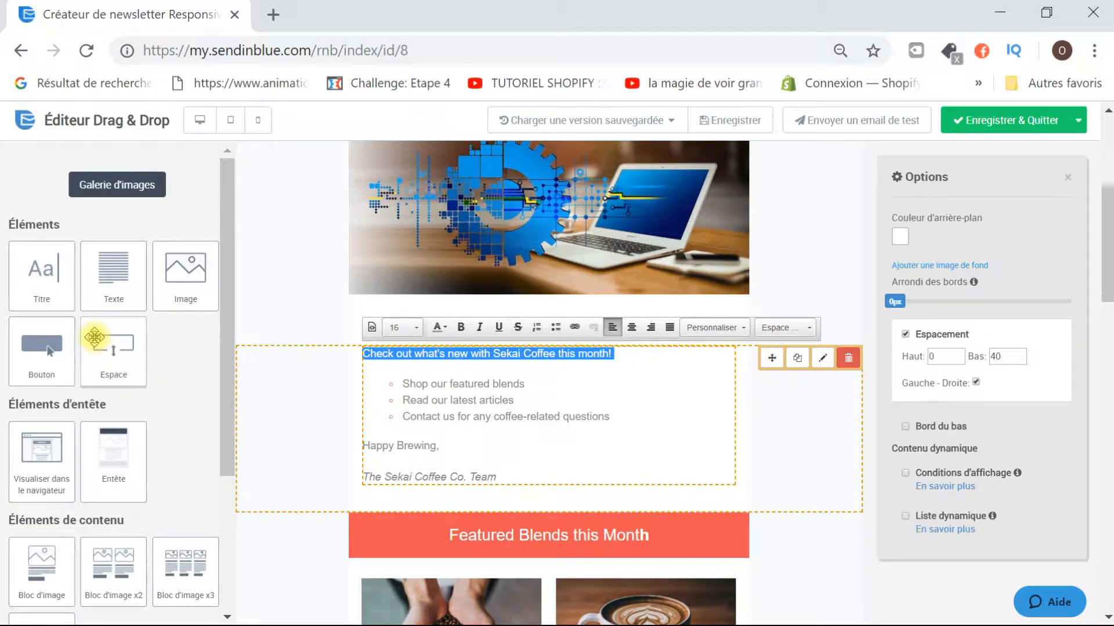
type("Déc")
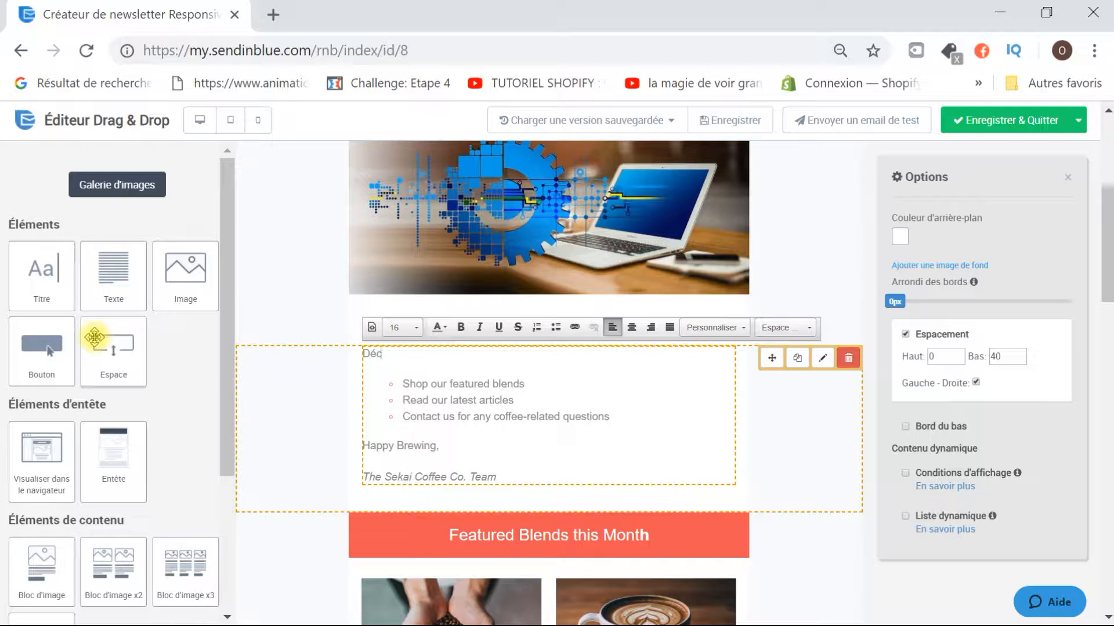
type("ouvre ce qu'il y a chzez")
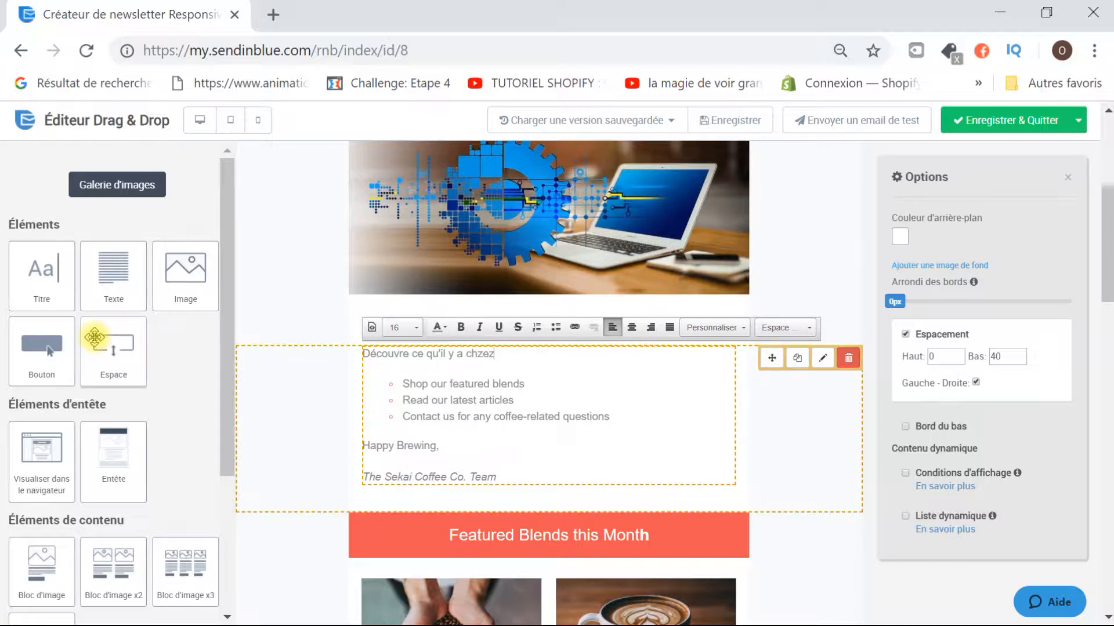
key("BackSpace")
key("BackSpace")
key("BackSpace")
type("ez E-Logiciel.fr")
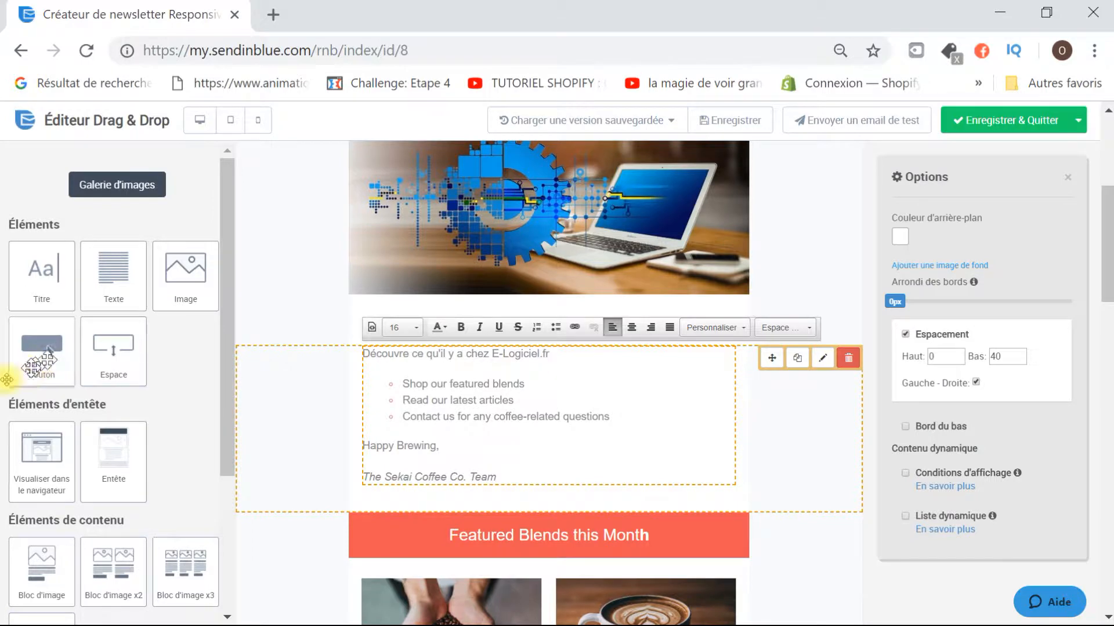
left_click(456, 401)
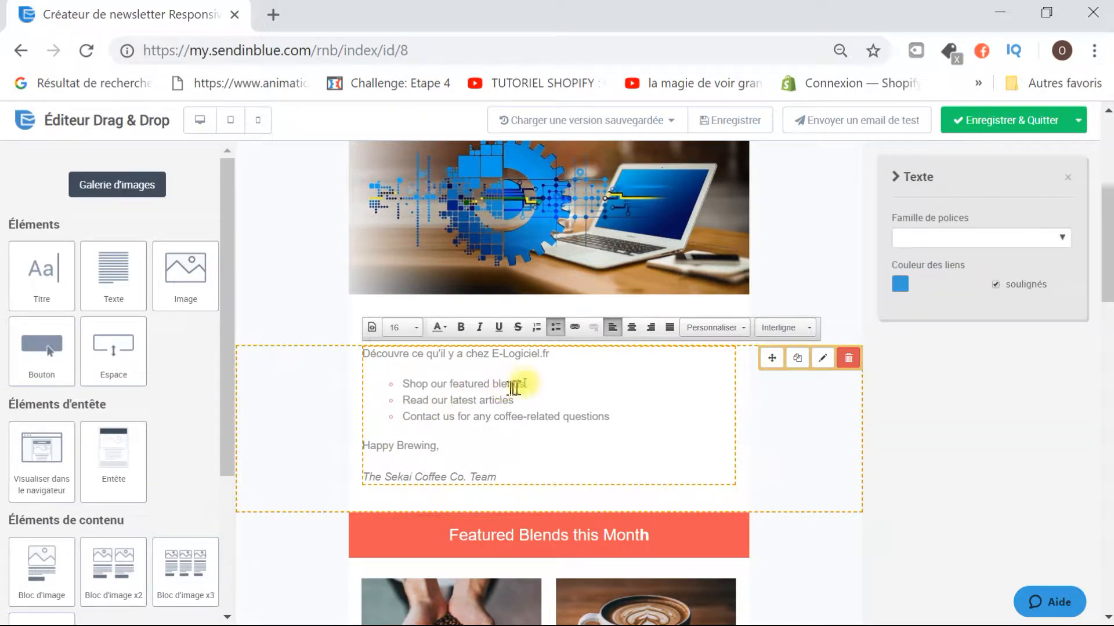
left_click_drag(523, 384, 456, 374)
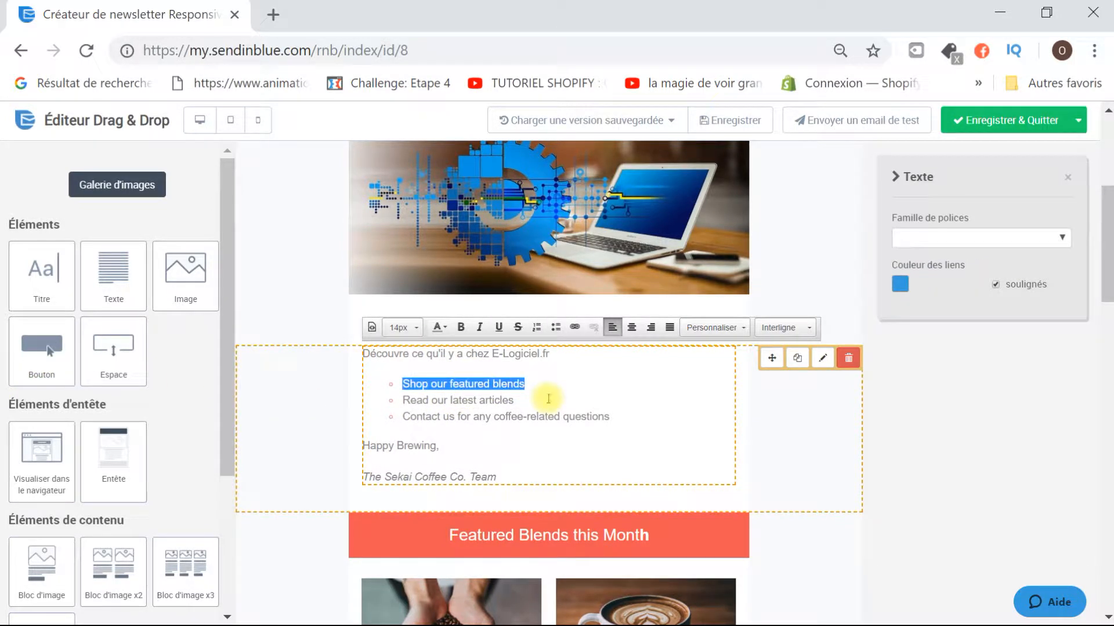
key("BackSpace")
type("Vou")
key("BackSpace")
key("BackSpace")
key("Tab")
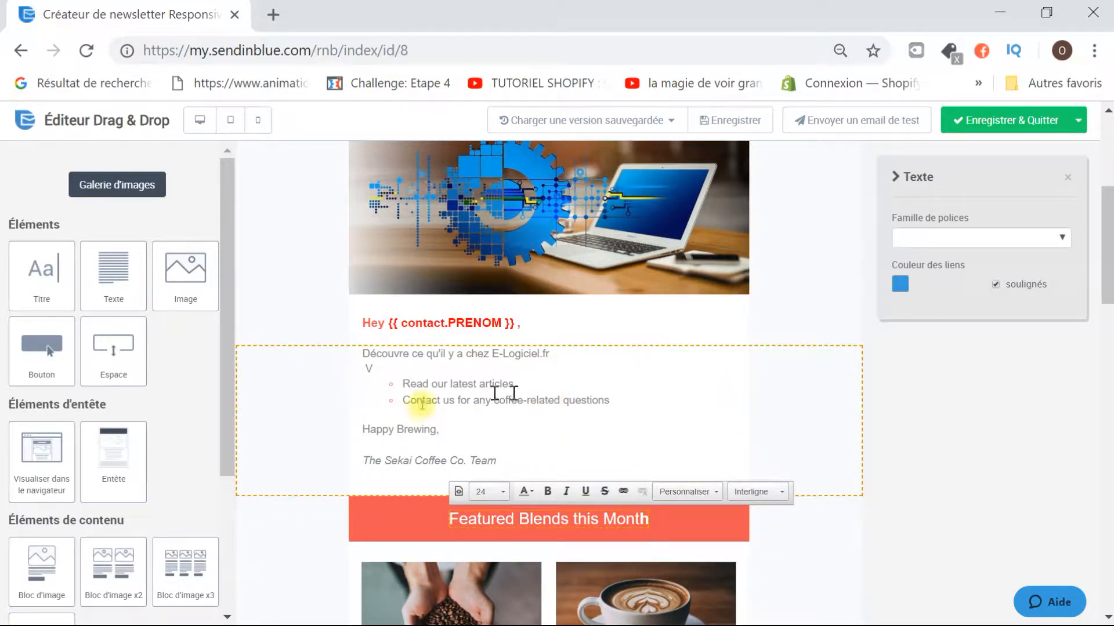
left_click(368, 354)
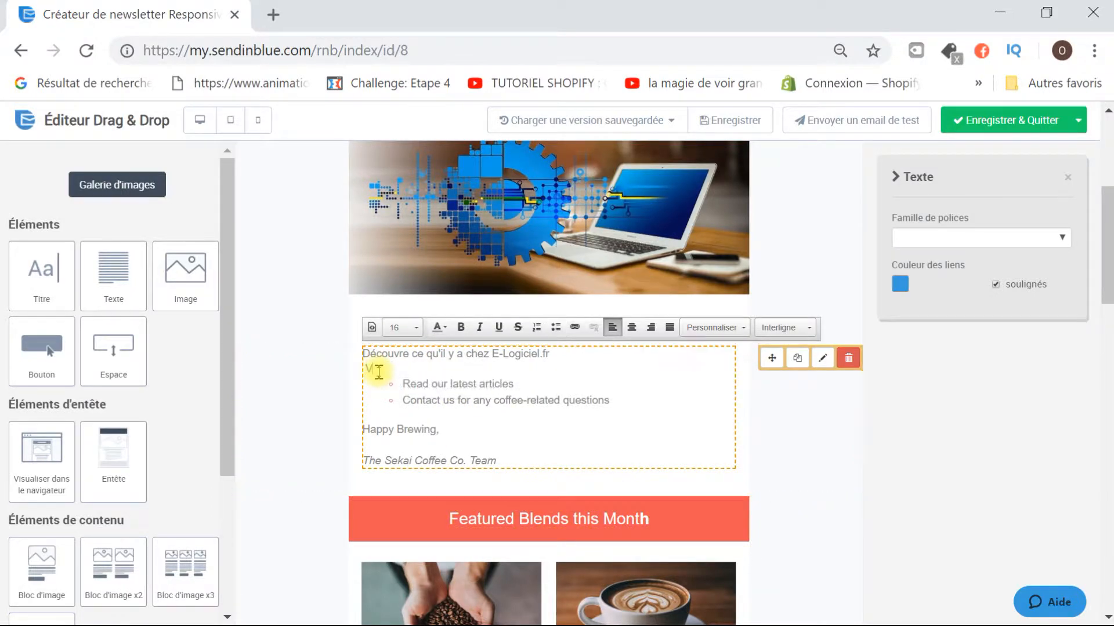
left_click(332, 374)
key("BackSpace")
key("BackSpace")
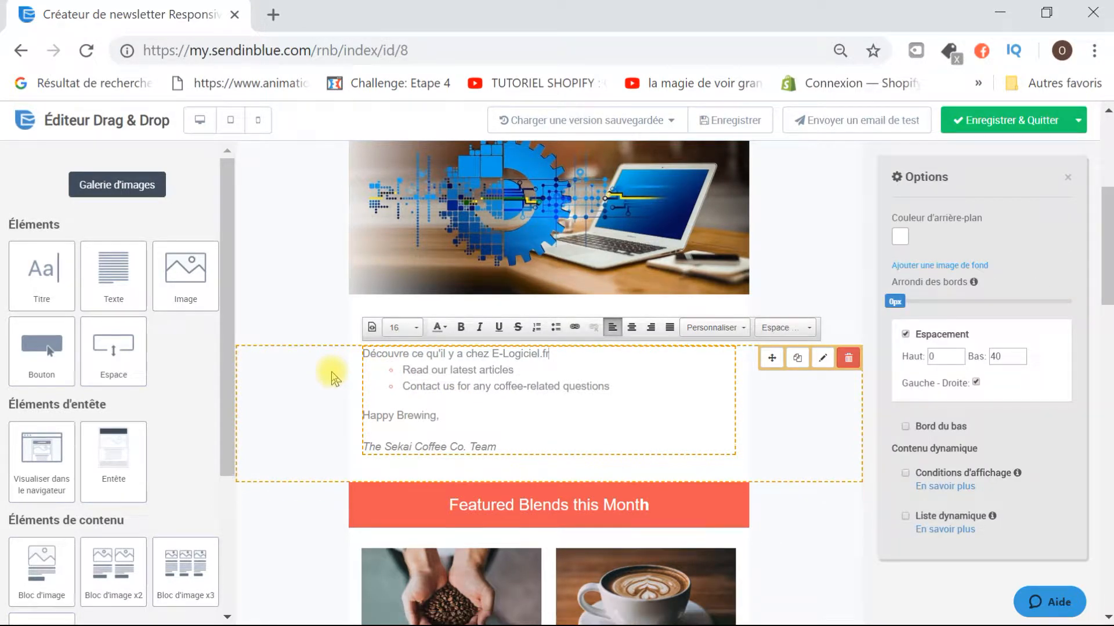
key("Return")
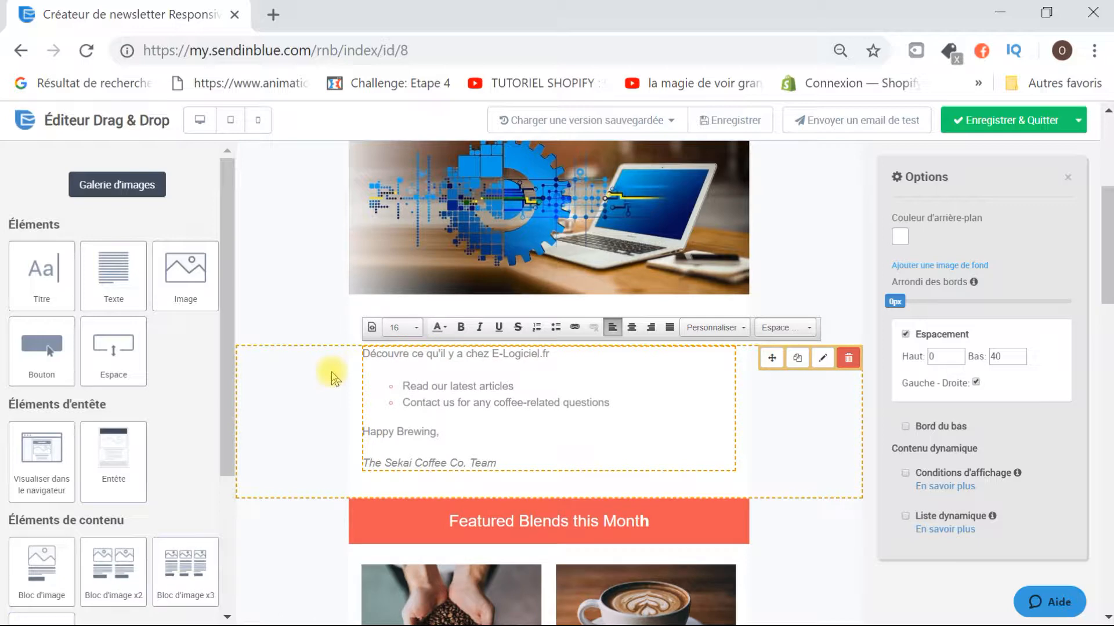
left_click(444, 374)
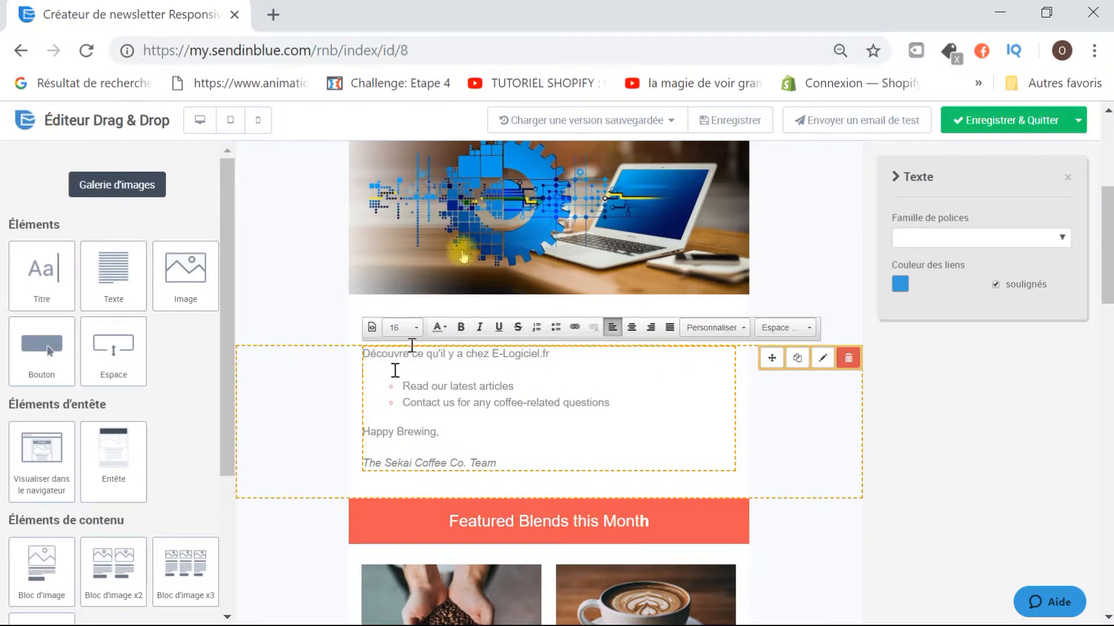
Load the automatically saved version of the newsletter from 25-01-2019 at 11:22.
left_click(585, 123)
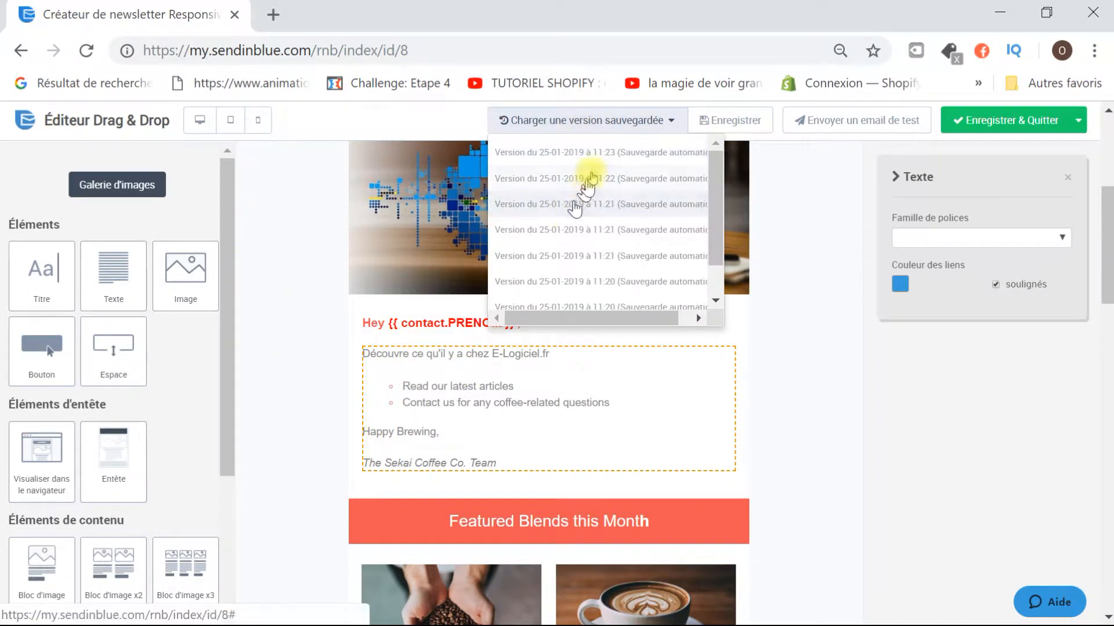
left_click(592, 178)
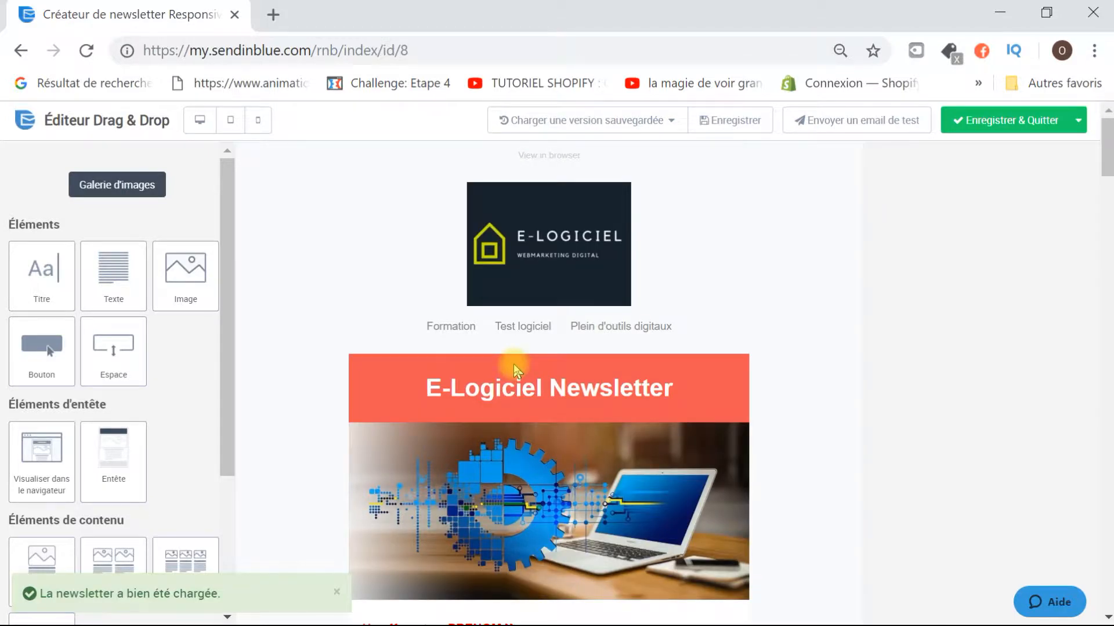
scroll(513, 364, "down", 3)
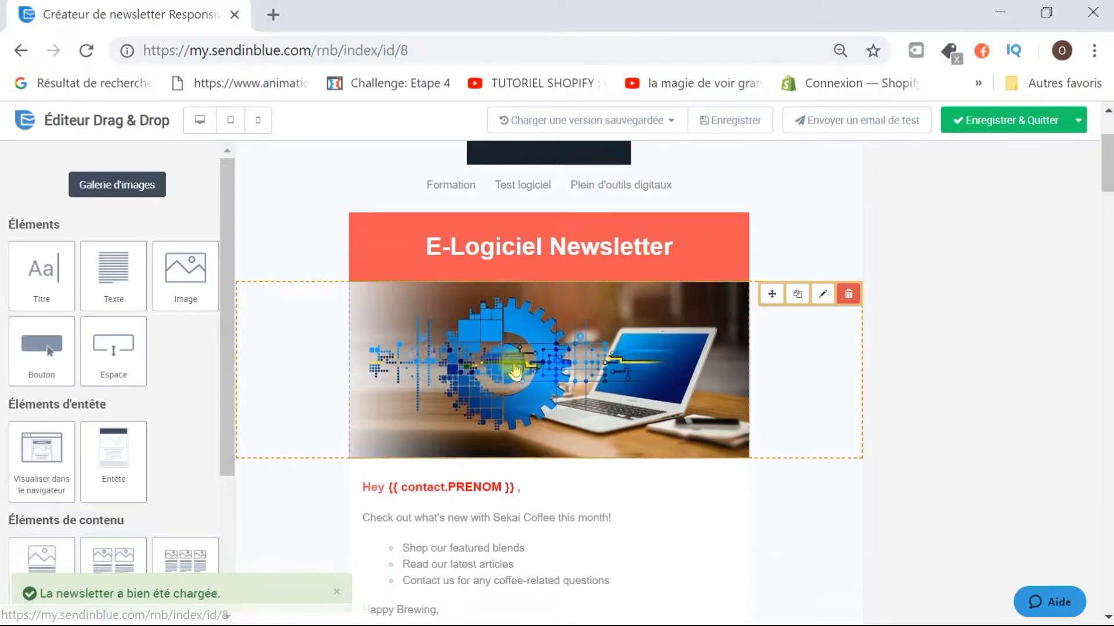
scroll(514, 365, "up", 3)
Replace the body line "Check out what's new with Sekai Coffee this month!" with "Découvre ce qu'il y a chez E-Logiciel !".
scroll(513, 364, "down", 5)
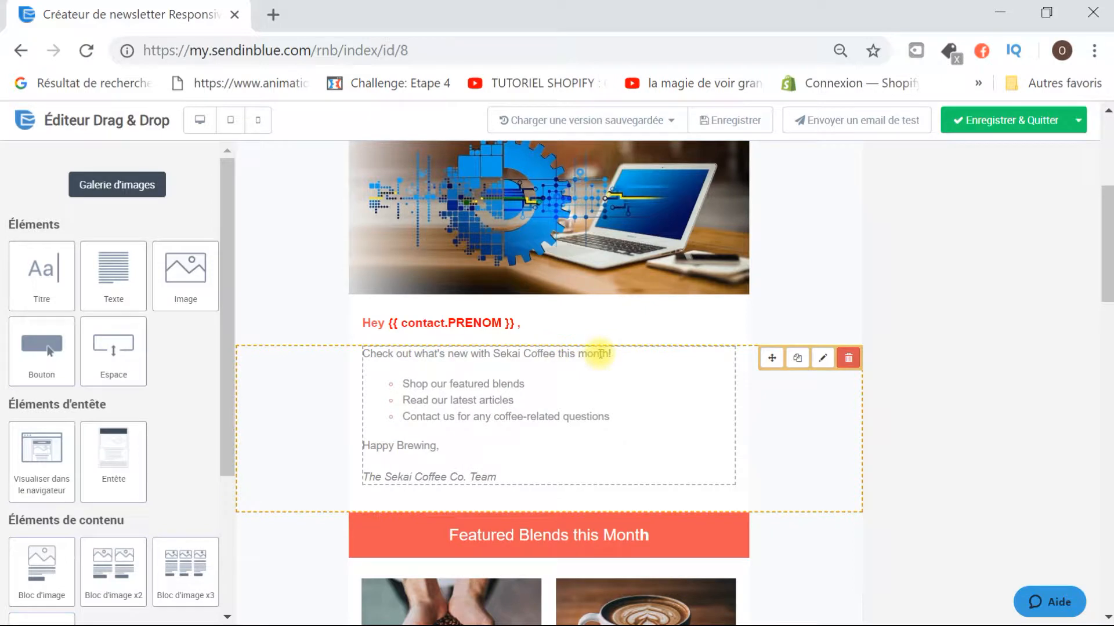
left_click_drag(608, 354, 549, 354)
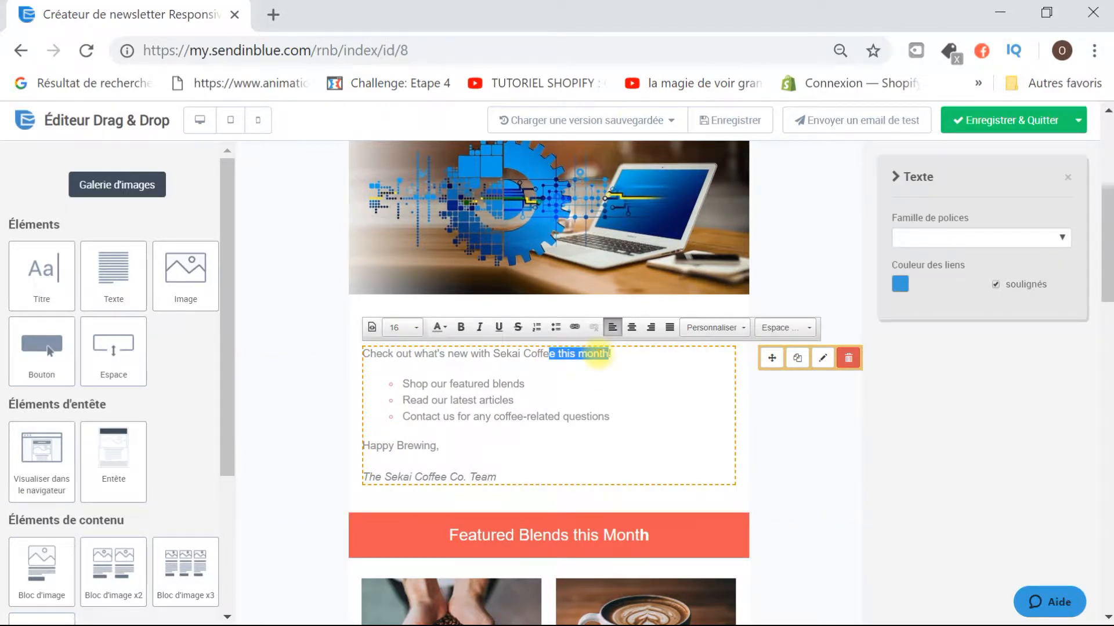
key("BackSpace")
key("BackSpace")
key("BackSpace")
key("BackSpace")
key("BackSpace")
key("BackSpace")
key("BackSpace")
key("BackSpace")
key("BackSpace")
key("BackSpace")
key("BackSpace")
key("BackSpace")
key("BackSpace")
key("BackSpace")
key("BackSpace")
key("BackSpace")
key("BackSpace")
key("BackSpace")
key("BackSpace")
key("BackSpace")
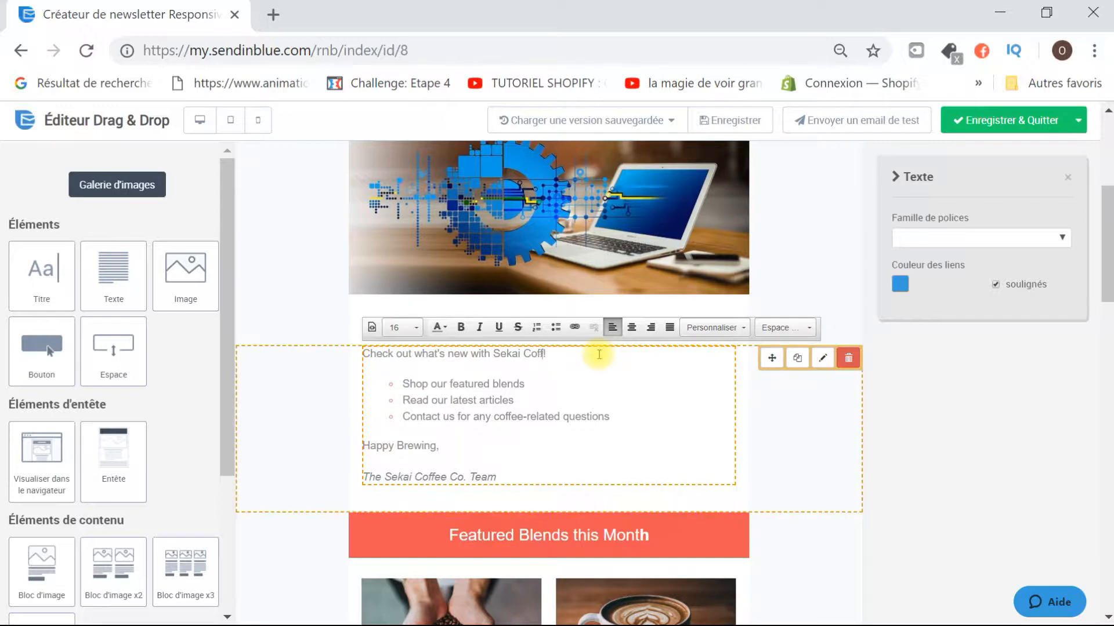
key("BackSpace")
key("BackSpace")
key("BackSpace")
key("BackSpace")
key("BackSpace")
key("BackSpace")
key("BackSpace")
key("BackSpace")
key("BackSpace")
key("BackSpace")
key("BackSpace")
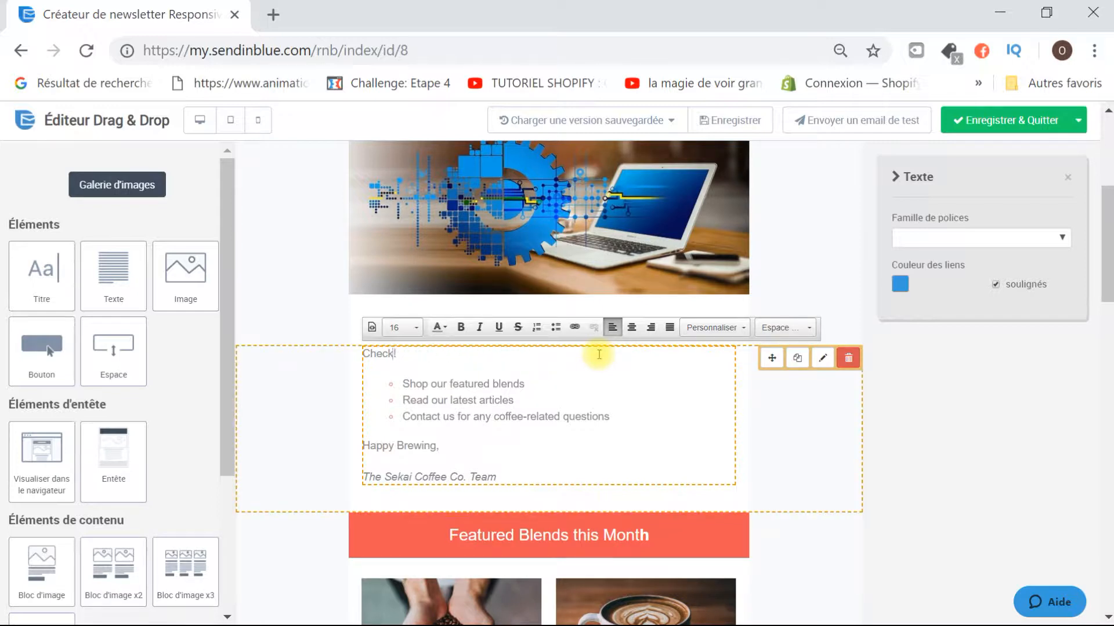
type("O")
type("écouvre")
type(" ce qu")
type("'il y ")
type("a chez E")
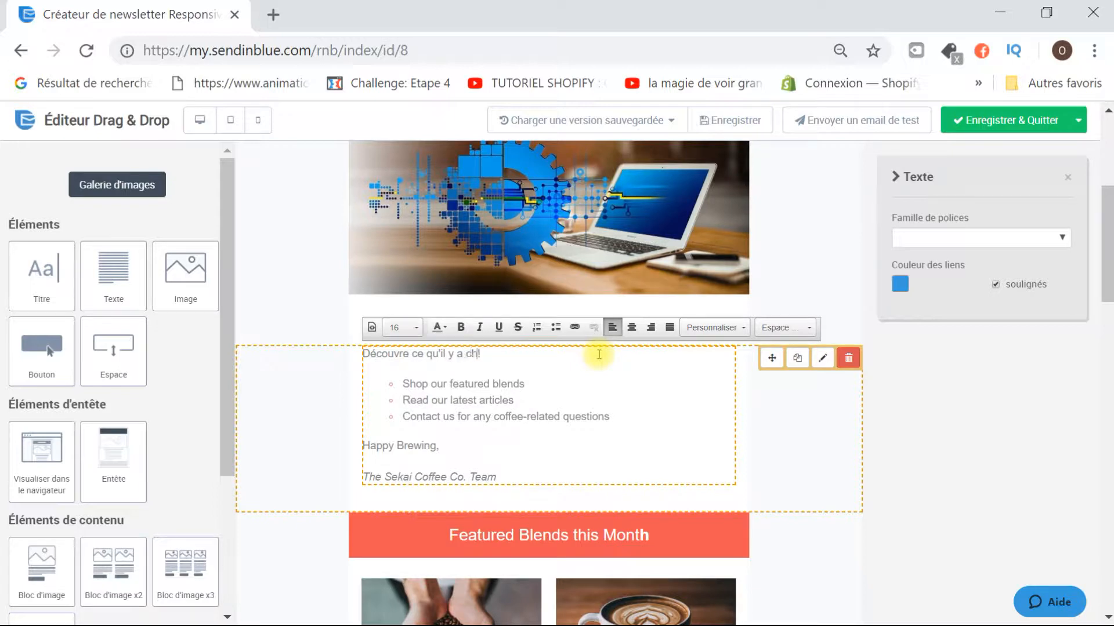
type("-Logiciel")
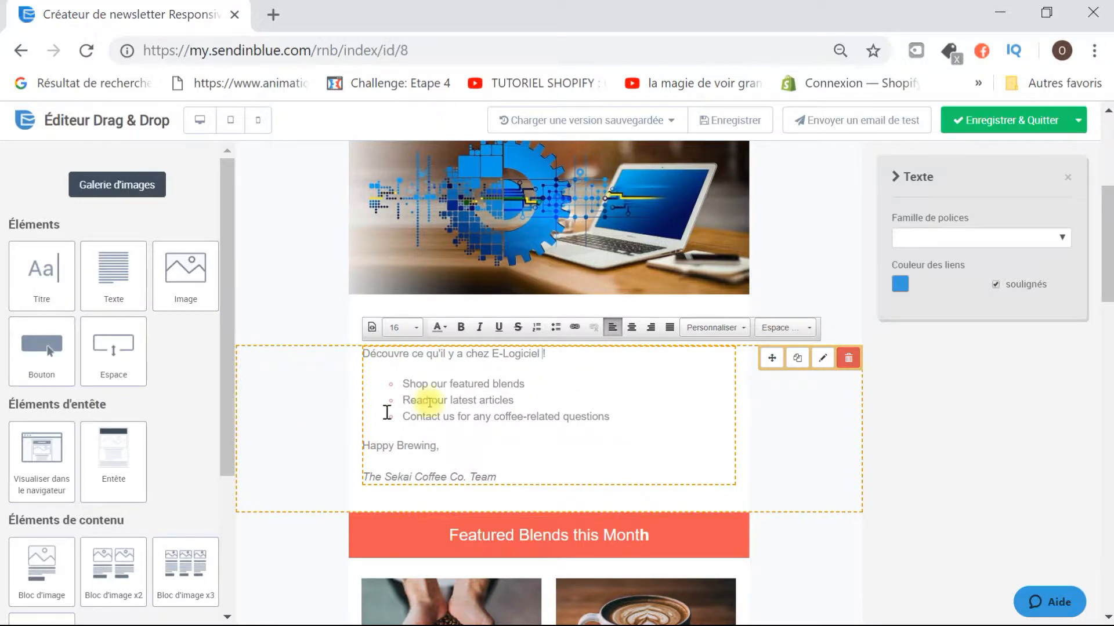
Replace the first bullet "Shop our featured blends" with "Visualiser nos présentation des Outils Digitaux".
left_click(409, 384)
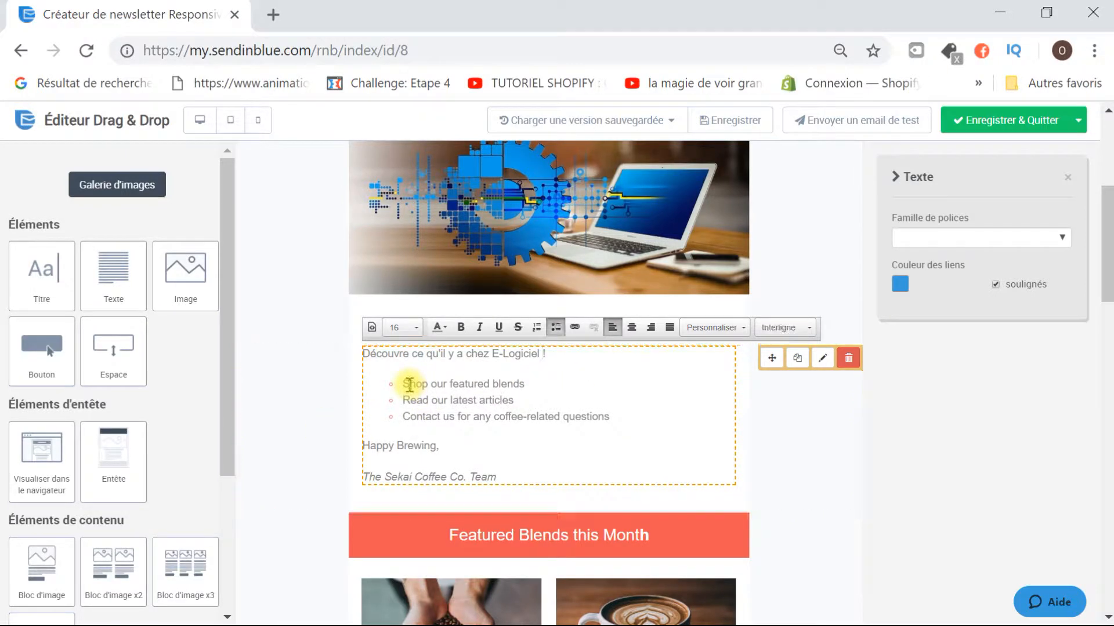
left_click_drag(409, 384, 531, 379)
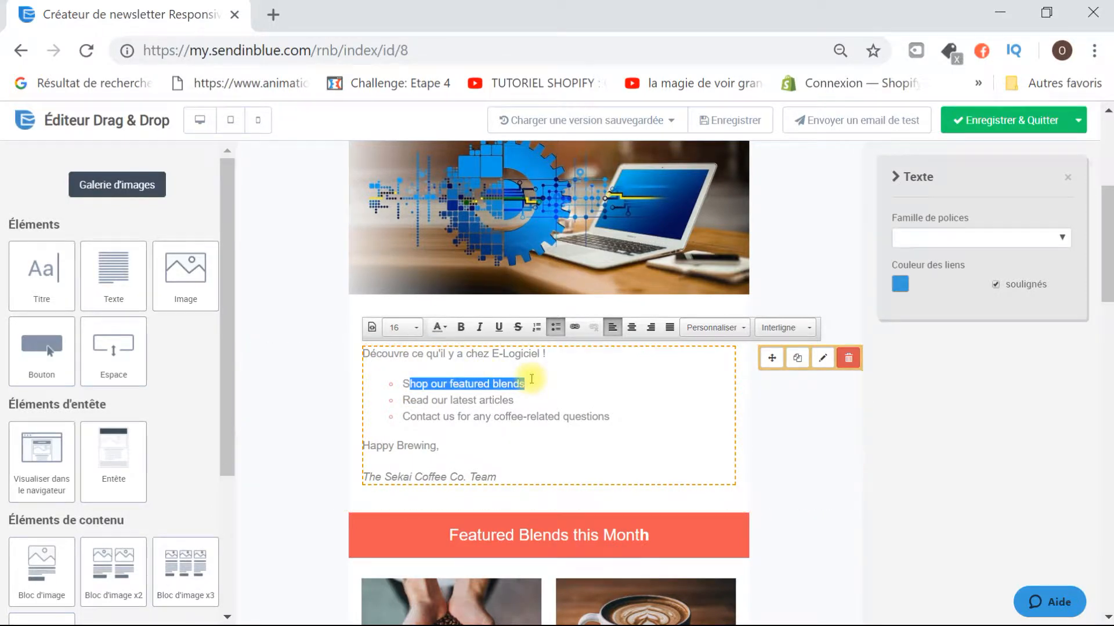
key("BackSpace")
key("BackSpace")
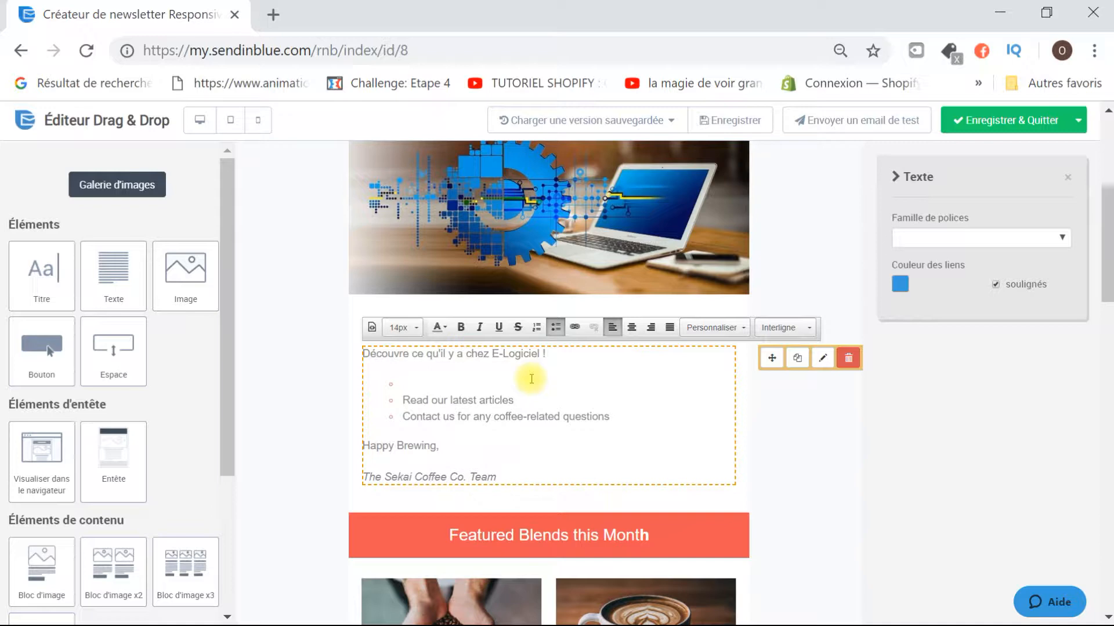
type("Visualiser nos présen")
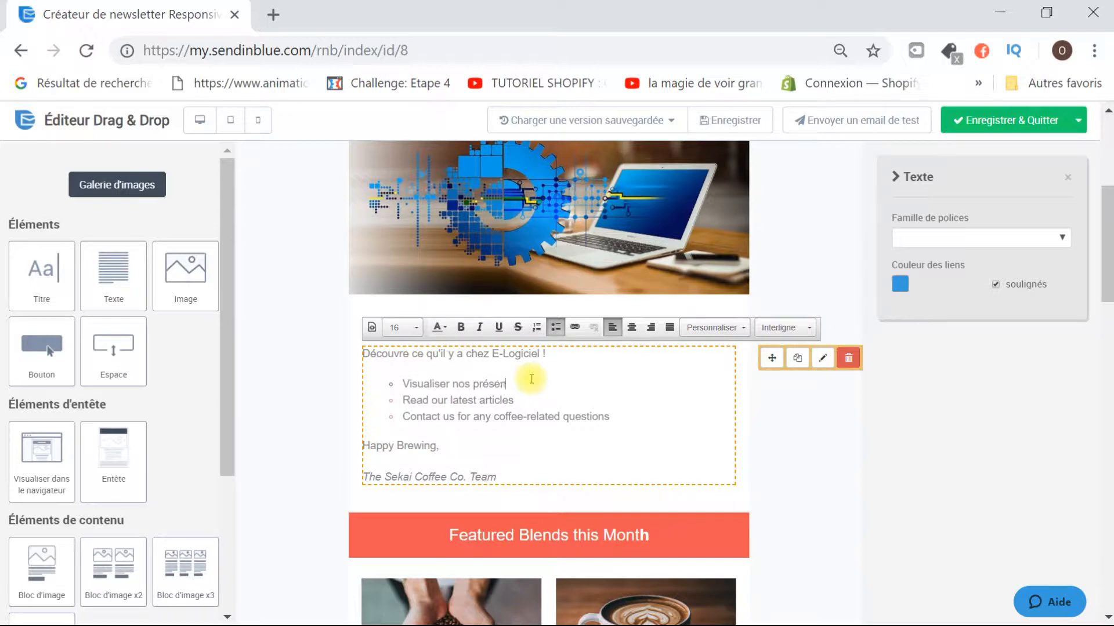
type("tation")
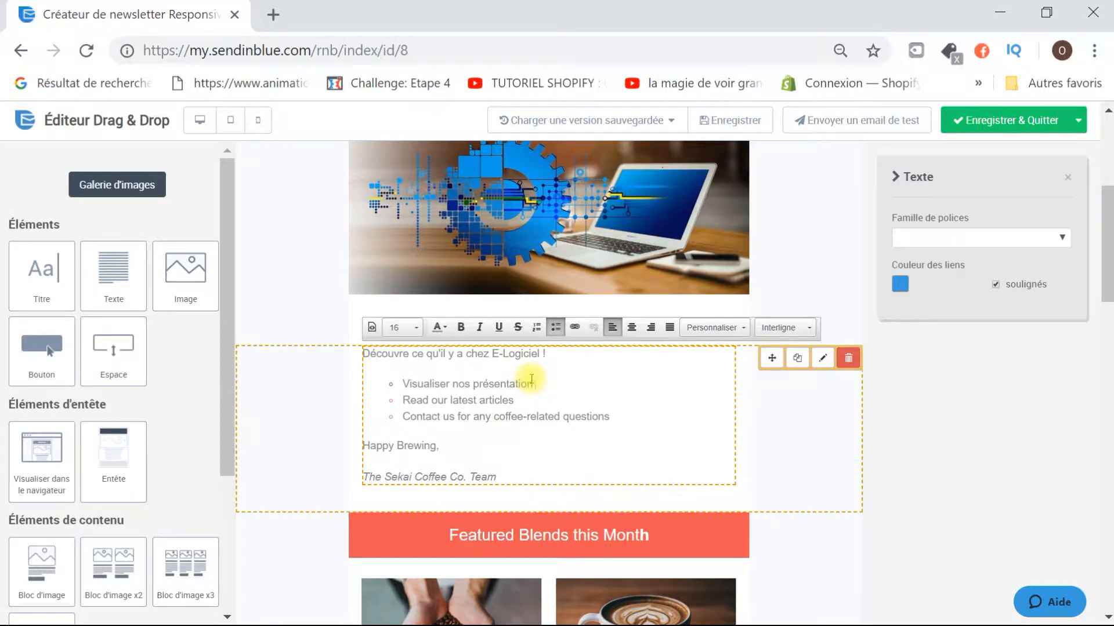
type(" des Outils Digitaux")
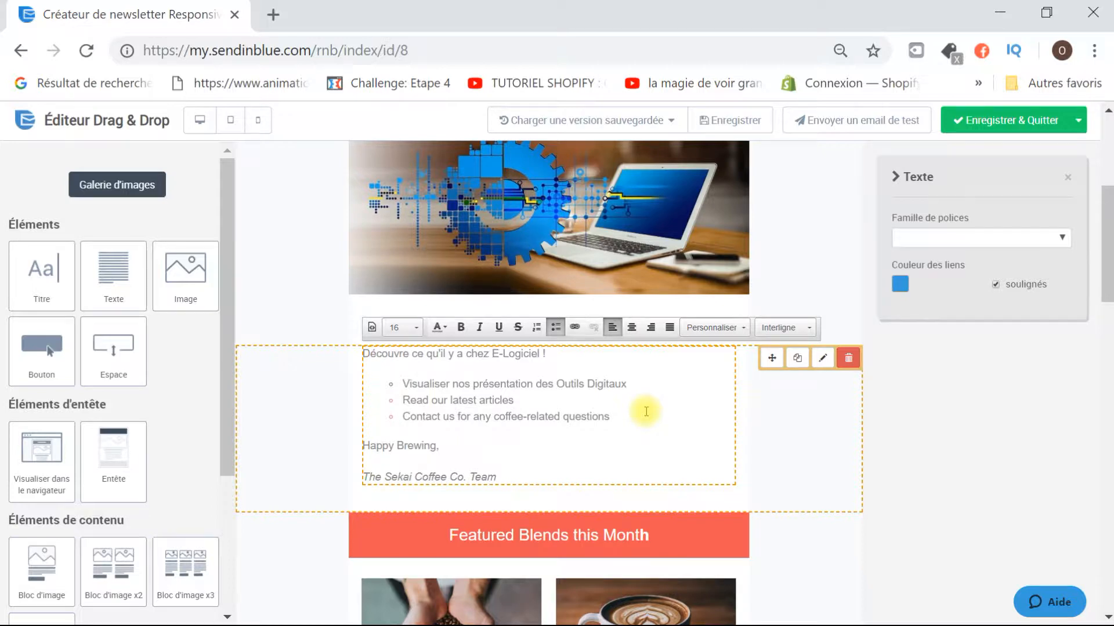
Replace the second bullet "Read our latest articles" with "Voir nos formations".
key("Delete")
key("Delete")
key("Delete")
key("Delete")
key("Delete")
key("Delete")
key("Delete")
key("Delete")
key("Delete")
key("Delete")
key("Delete")
key("Delete")
key("Delete")
key("Delete")
key("Delete")
key("Delete")
key("Delete")
key("Delete")
key("Delete")
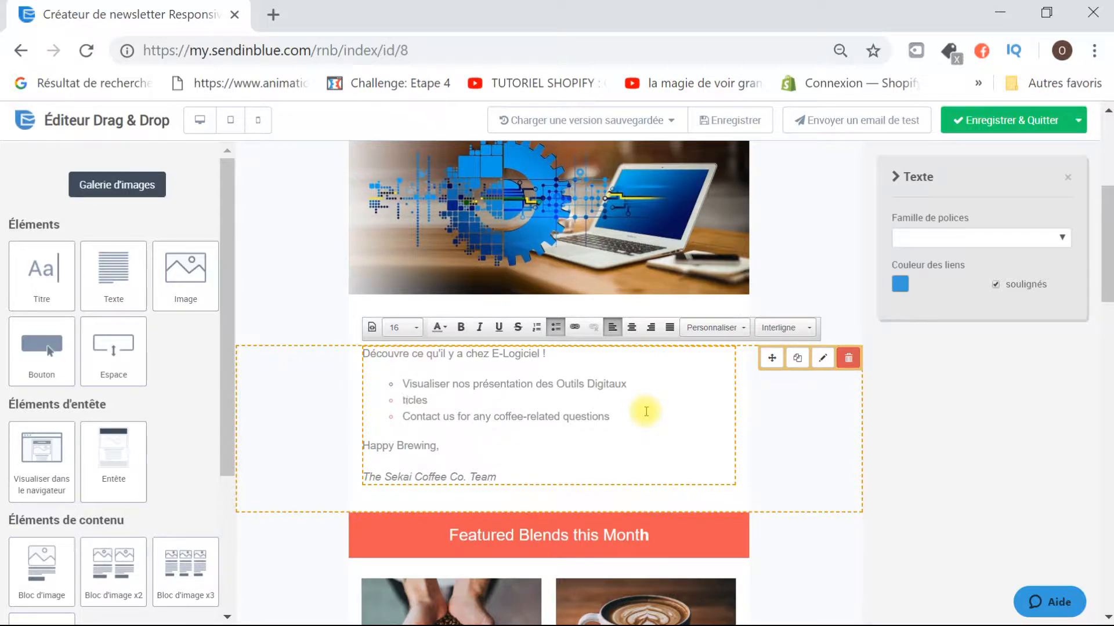
key("Delete")
key("Delete")
key("Delete")
key("Delete")
type("Voir nos formation")
Replace the third bullet "Contact us for any coffee-related questions" with "Contacte-nous pour toute question".
left_click(405, 415)
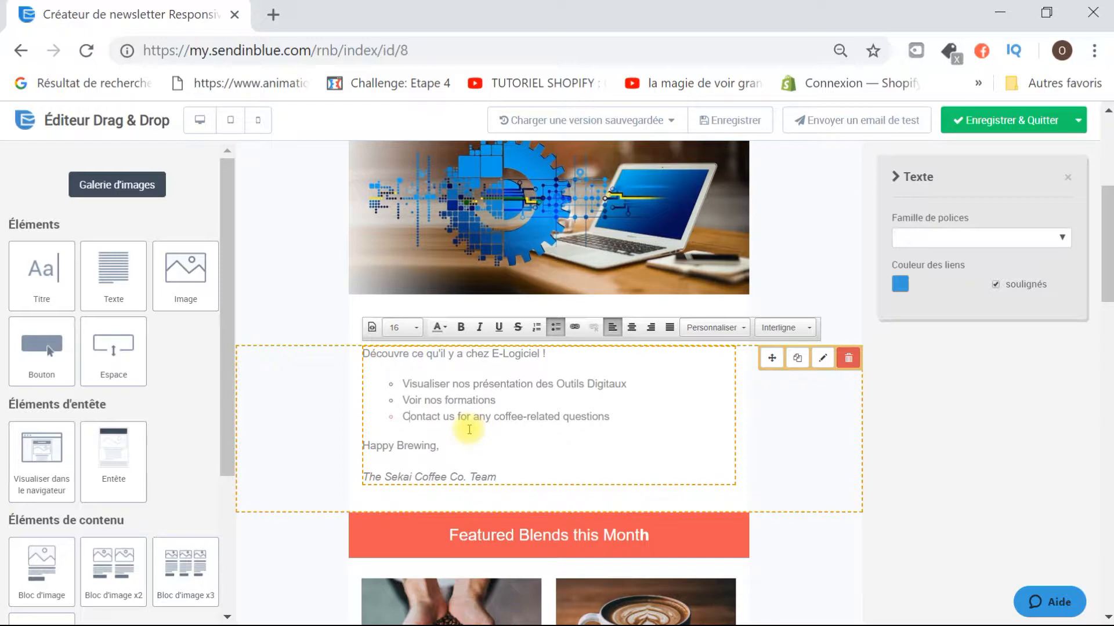
key("Delete")
key("Delete")
key("Delete")
key("Delete")
key("Delete")
key("Delete")
key("Delete")
key("Delete")
key("Delete")
key("Delete")
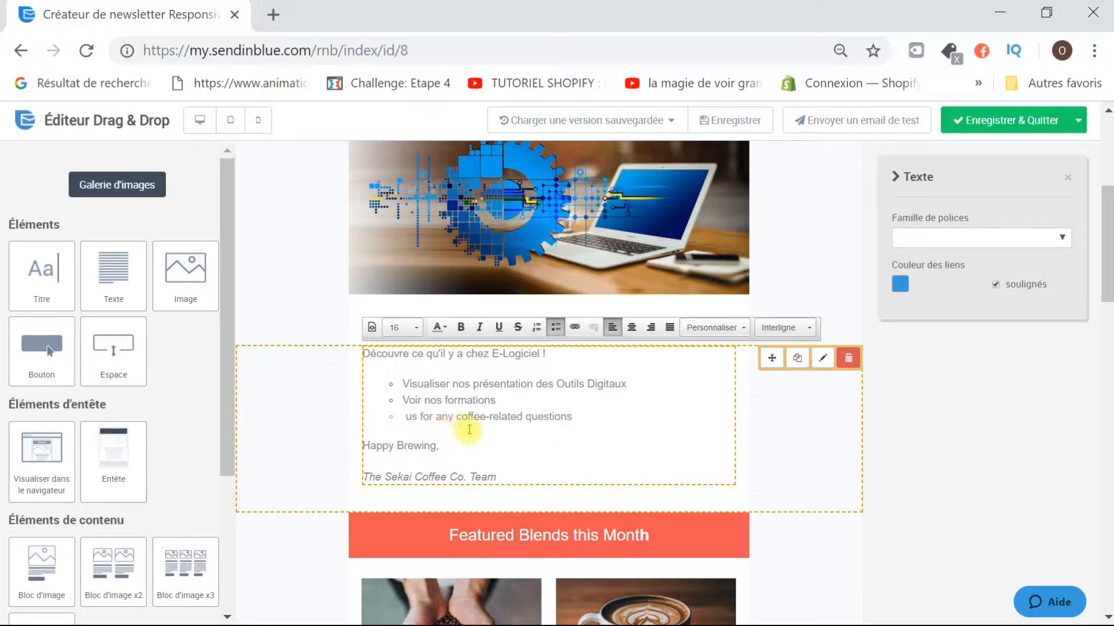
key("Delete")
key("Delete")
key("Delete")
key("Delete")
key("Delete")
key("Delete")
key("Delete")
key("Delete")
key("Delete")
key("Delete")
key("Delete")
key("Delete")
key("Delete")
key("Delete")
key("Delete")
key("Delete")
key("Delete")
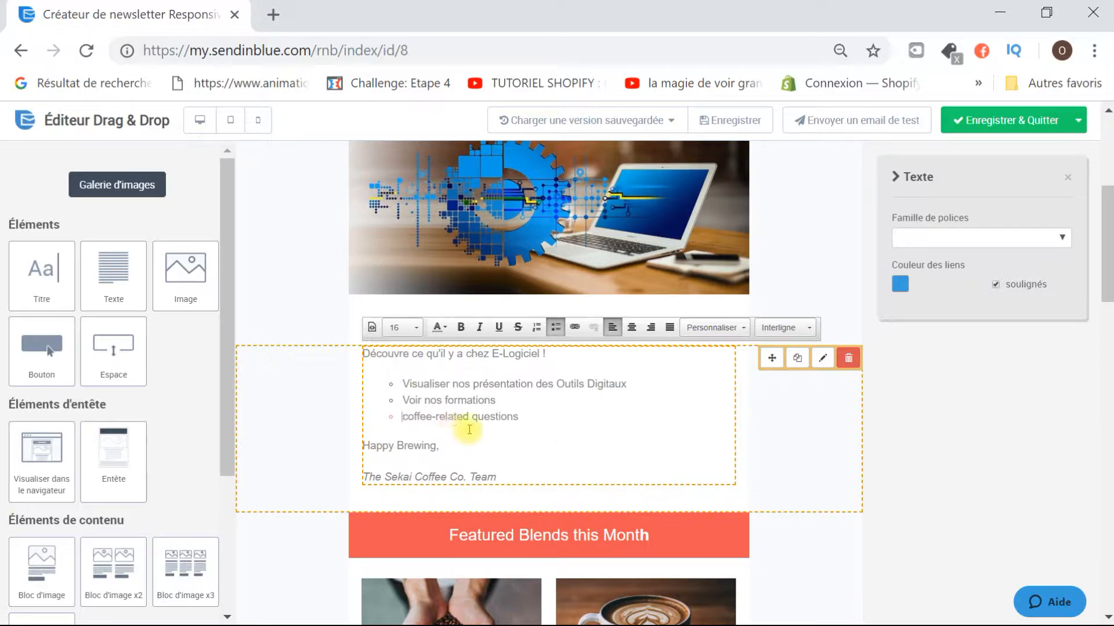
key("Delete")
key("Delete")
key("Delete")
key("Delete")
key("Delete")
key("Delete")
key("Delete")
key("Delete")
key("Delete")
key("Delete")
key("Delete")
key("Delete")
key("Delete")
key("Delete")
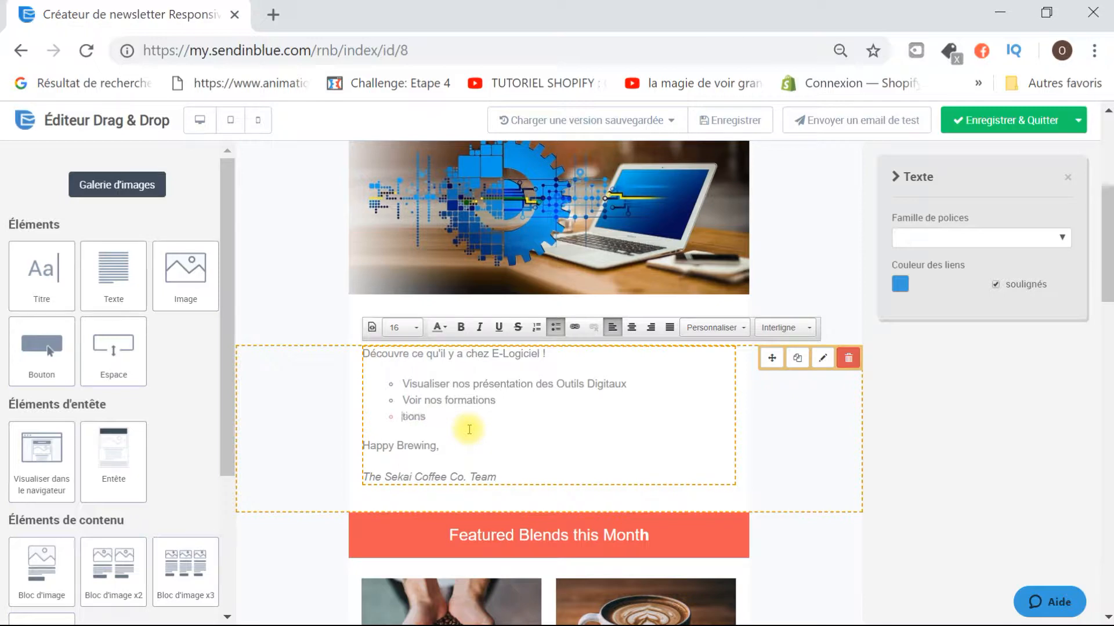
key("Delete")
key("Delete")
type("Contactez")
type(" nous")
key("BackSpace")
key("BackSpace")
key("BackSpace")
key("BackSpace")
type("-nous pour toute ")
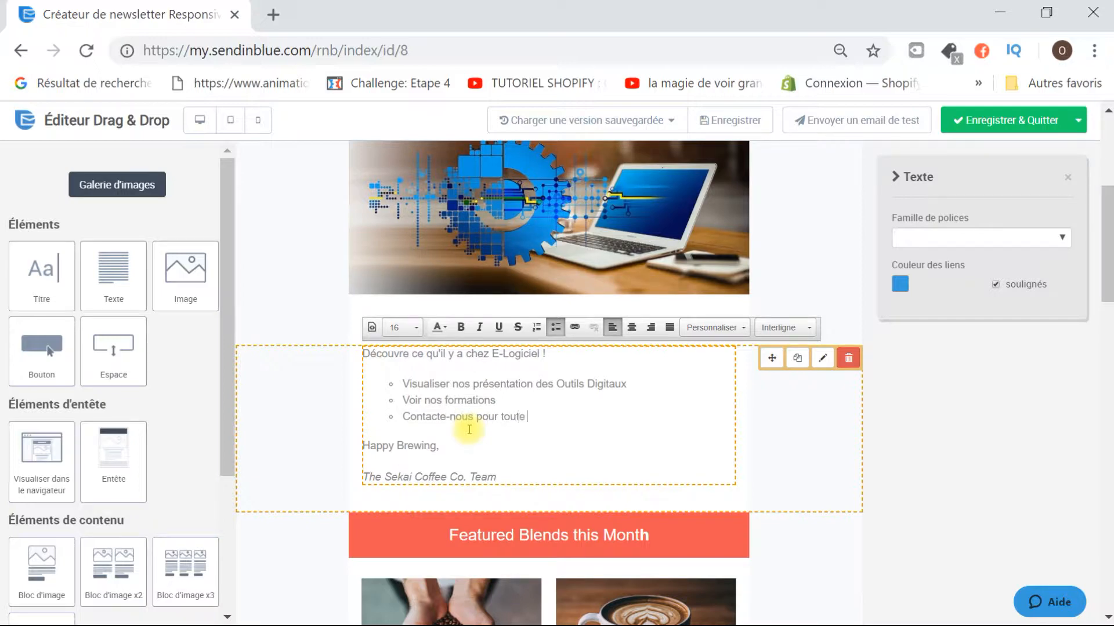
type("question")
Delete the closing phrase "Happy Brewing," below the bullet list.
scroll(469, 430, "down", 2)
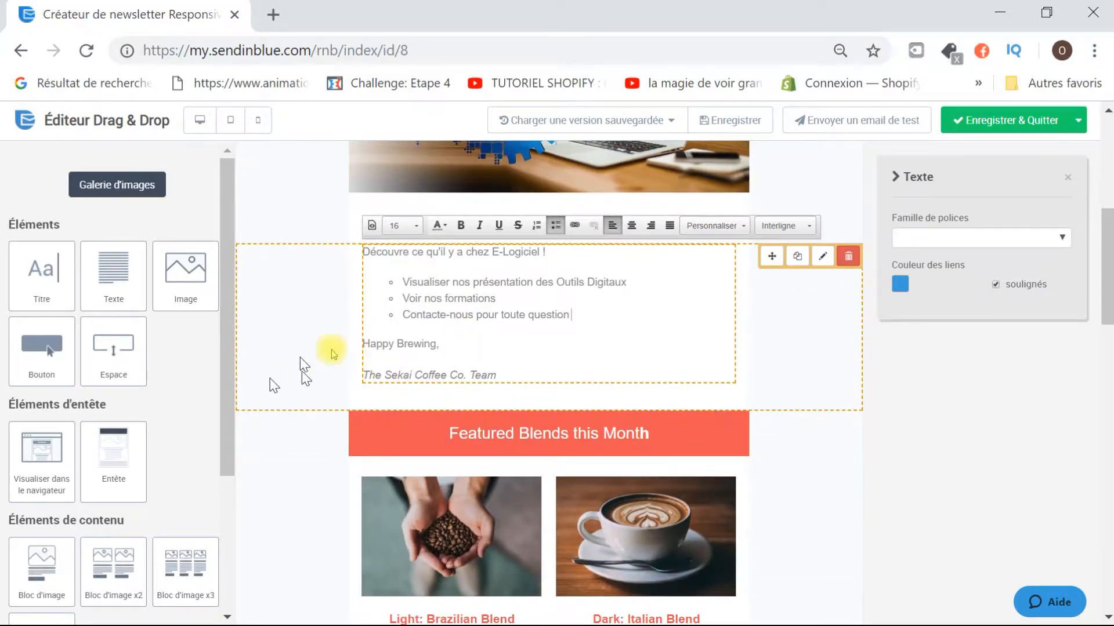
left_click(440, 345)
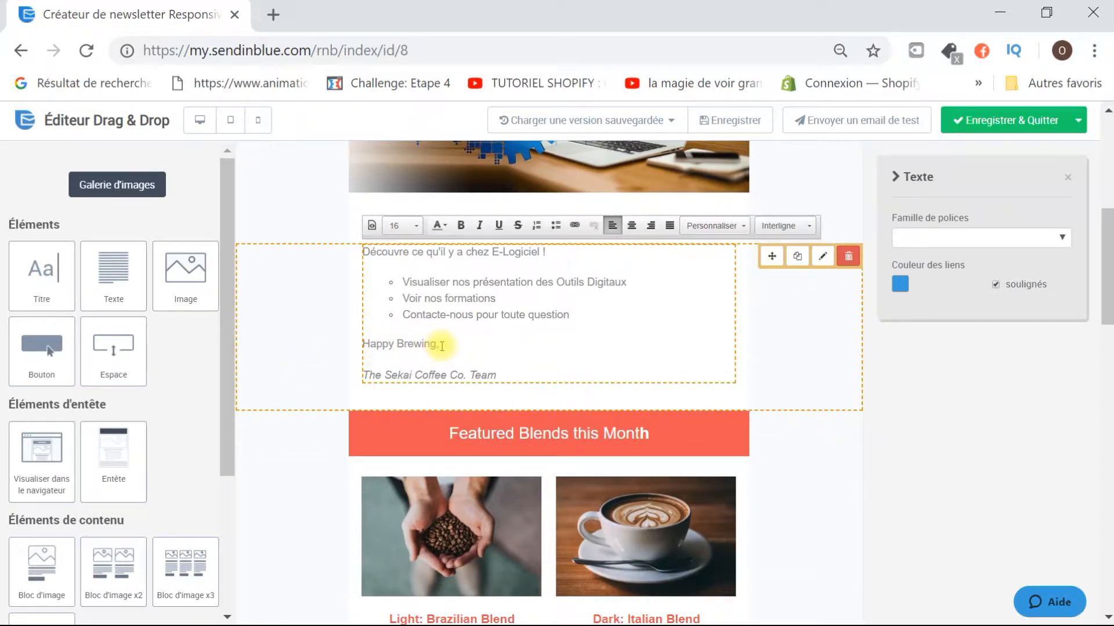
left_click_drag(441, 346, 334, 357)
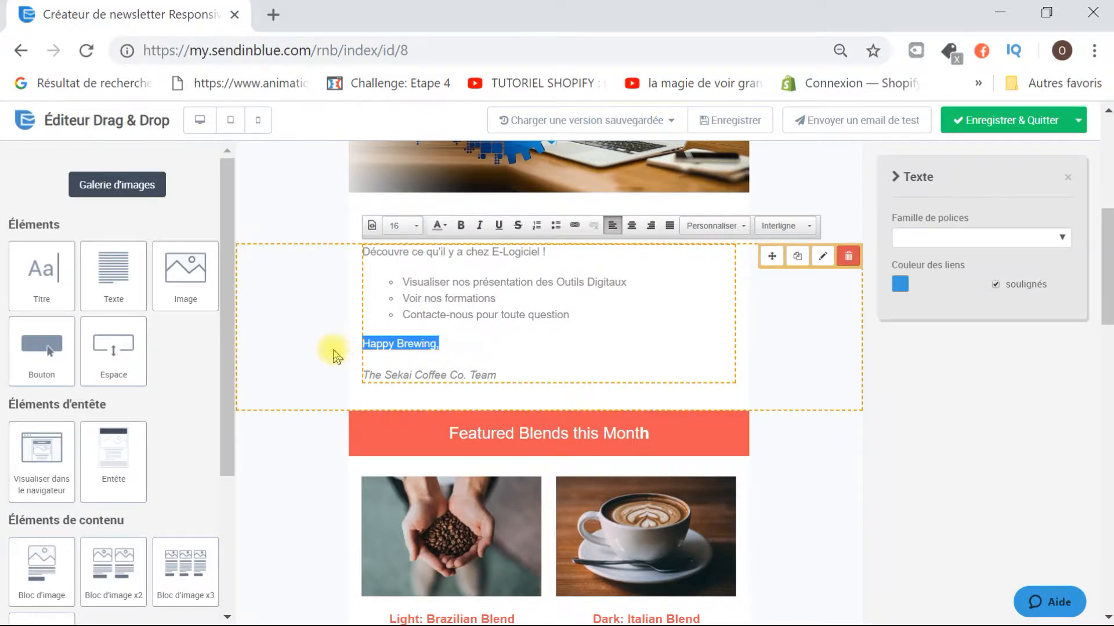
key("BackSpace")
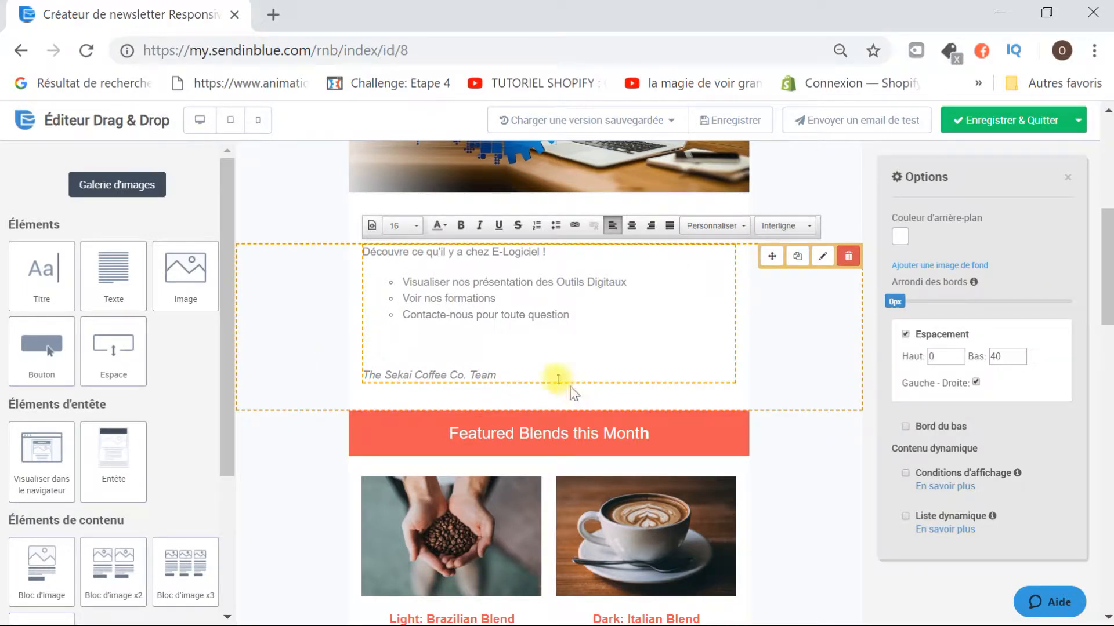
Replace the signature "The Sekai Coffee Co. Team" with "L'équipe E-Logiciel".
left_click(510, 373)
left_click_drag(507, 372, 368, 378)
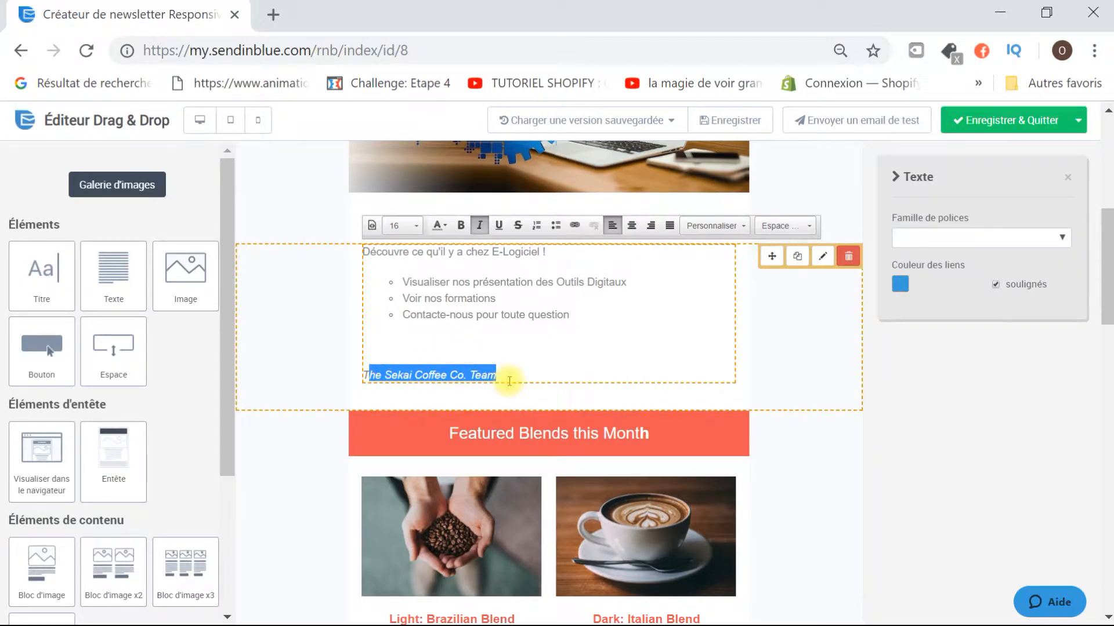
key("BackSpace")
key("BackSpace")
type("L'équi")
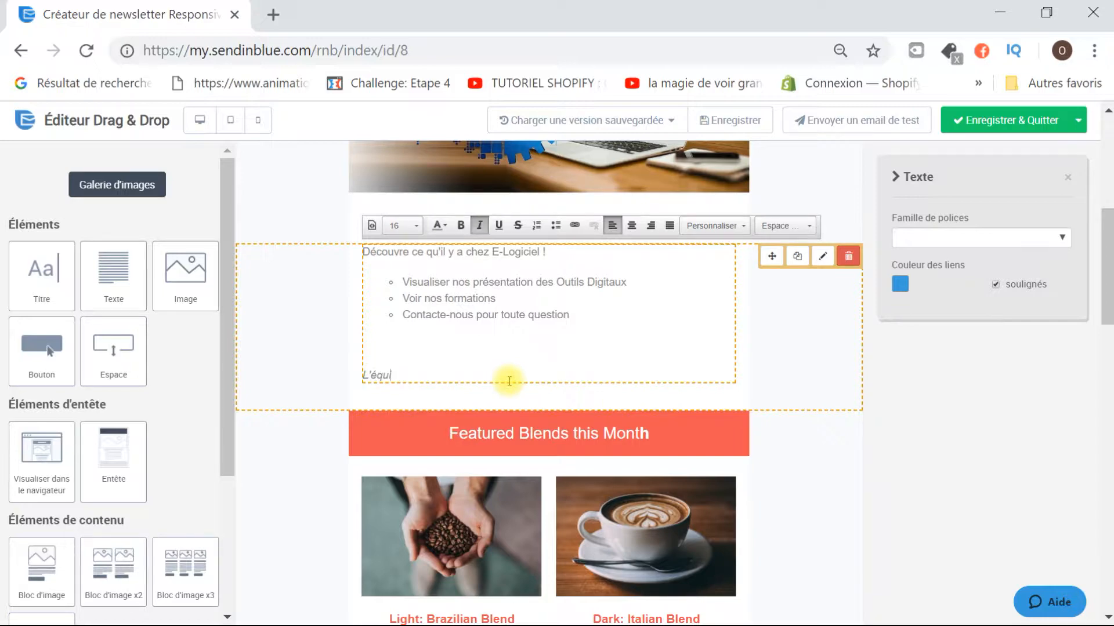
type("pe E-Logiciel")
Replace the section title "Featured Blends this Month" with "Les découvertes d'outils de ce mois-ci".
scroll(635, 342, "down", 2)
left_click(624, 332)
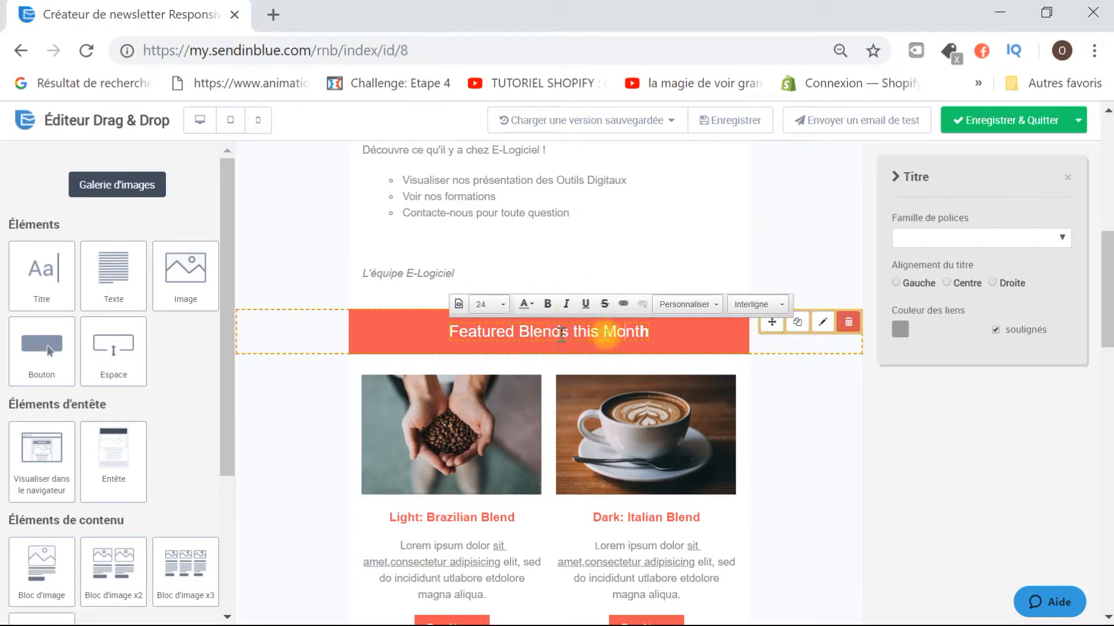
triple_click(632, 336)
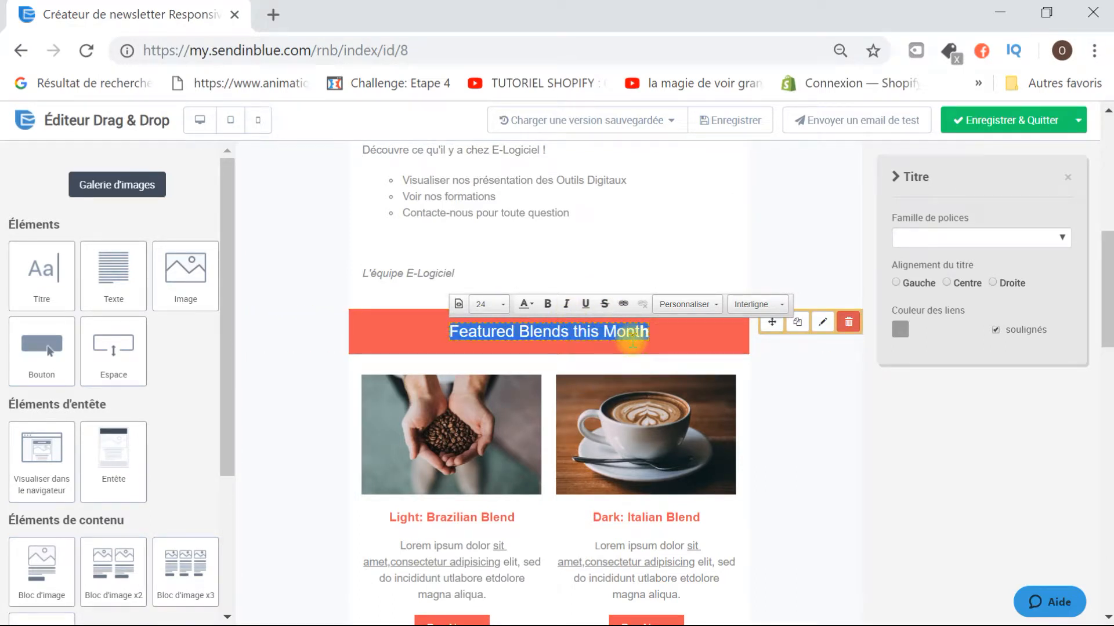
type("Les dé")
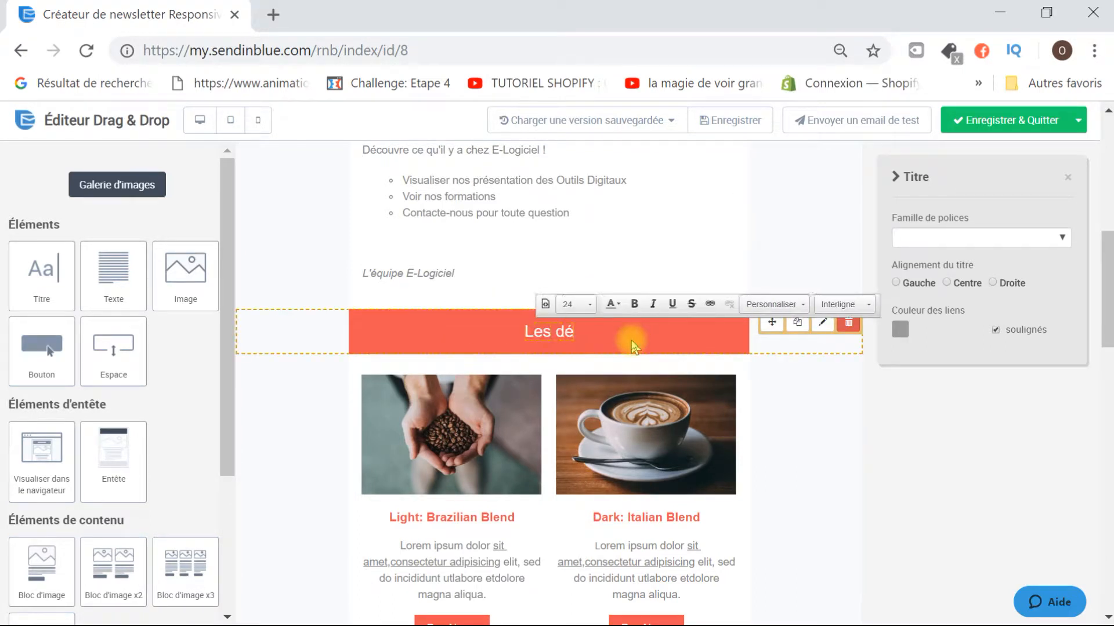
type("couverte")
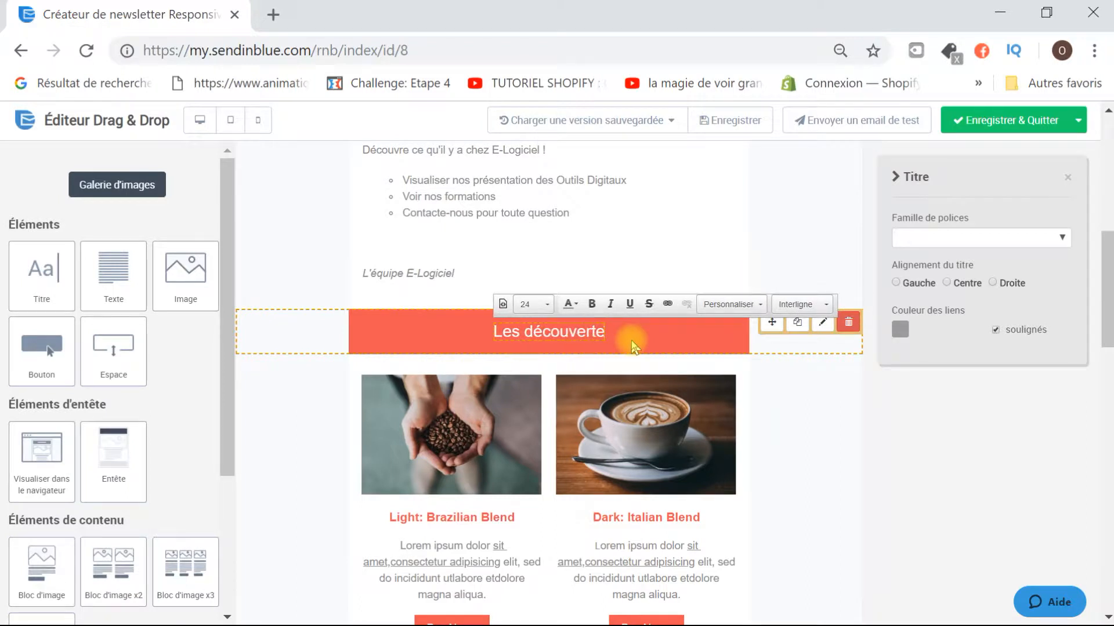
type("s d'outilsd")
key("BackSpace")
key("BackSpace")
type(":")
key("BackSpace")
key("BackSpace")
type("de ce mois ci")
key("BackSpace")
key("BackSpace")
key("BackSpace")
type("-ci")
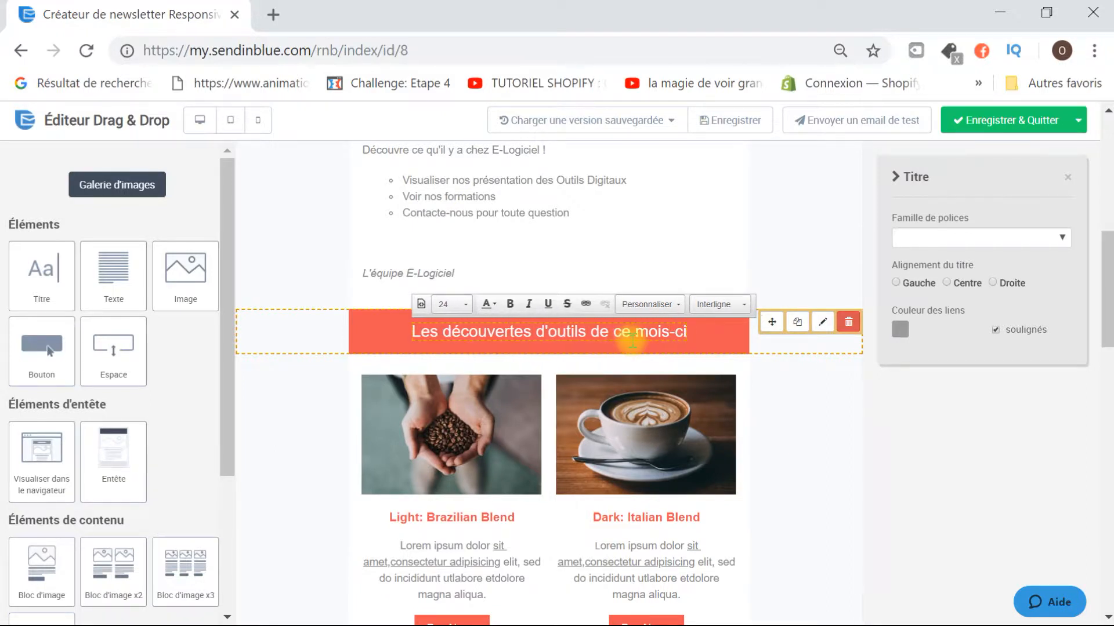
Replace the coffee beans picture in the first product column with the VideoMakerFX image from the gallery.
left_click(444, 434)
scroll(559, 357, "down", 3)
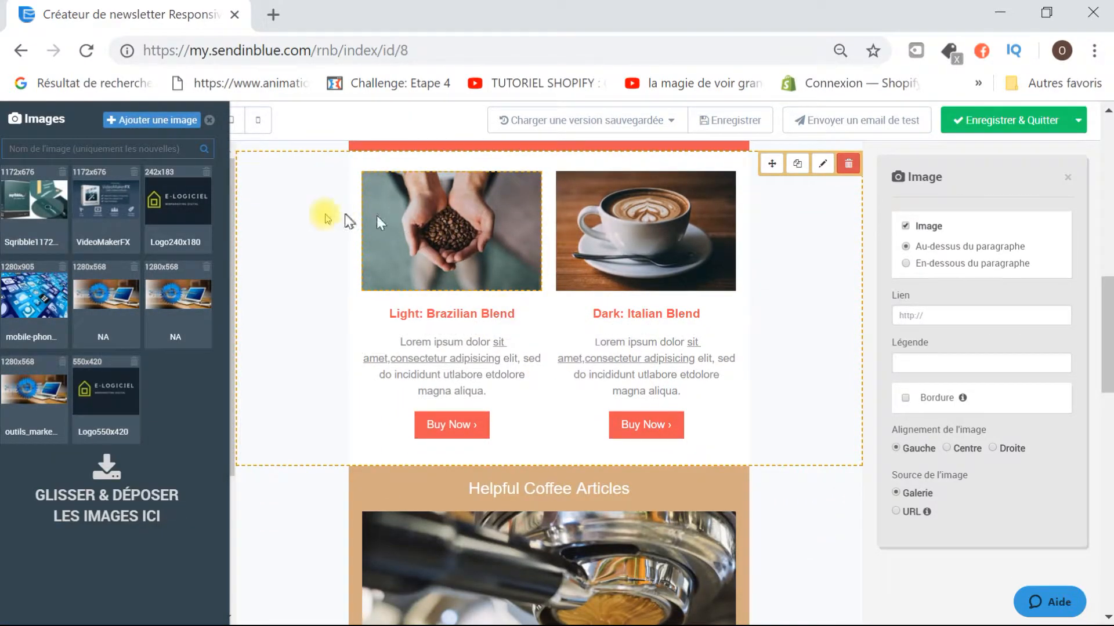
left_click_drag(117, 204, 454, 228)
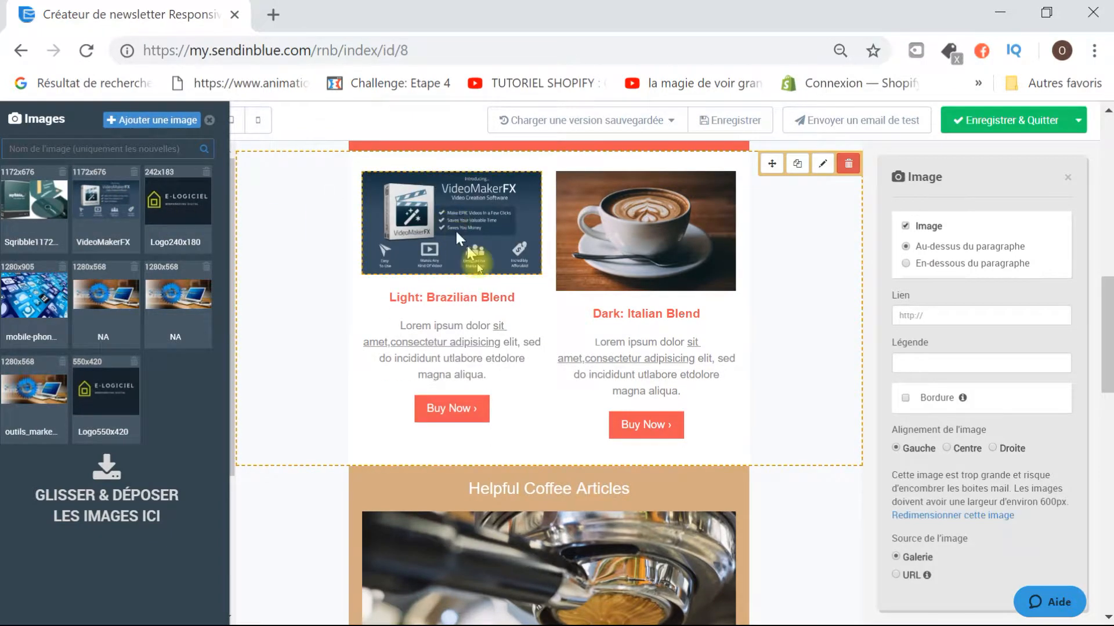
Replace the product title "Light: Brazilian Blend" with "VideoMakerFX".
left_click(477, 296)
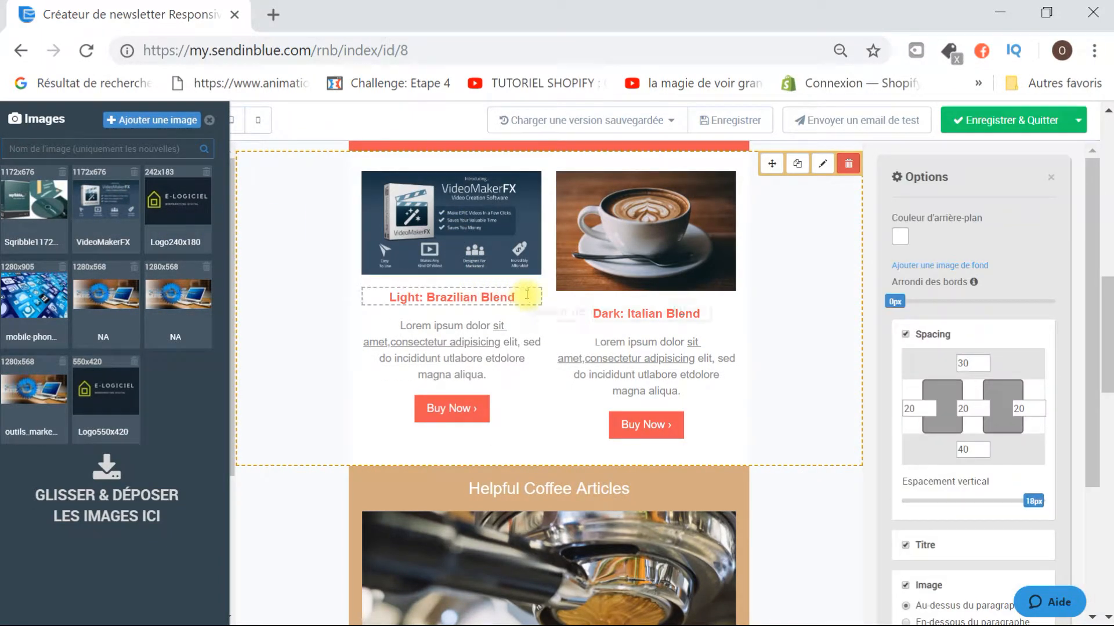
double_click(437, 297)
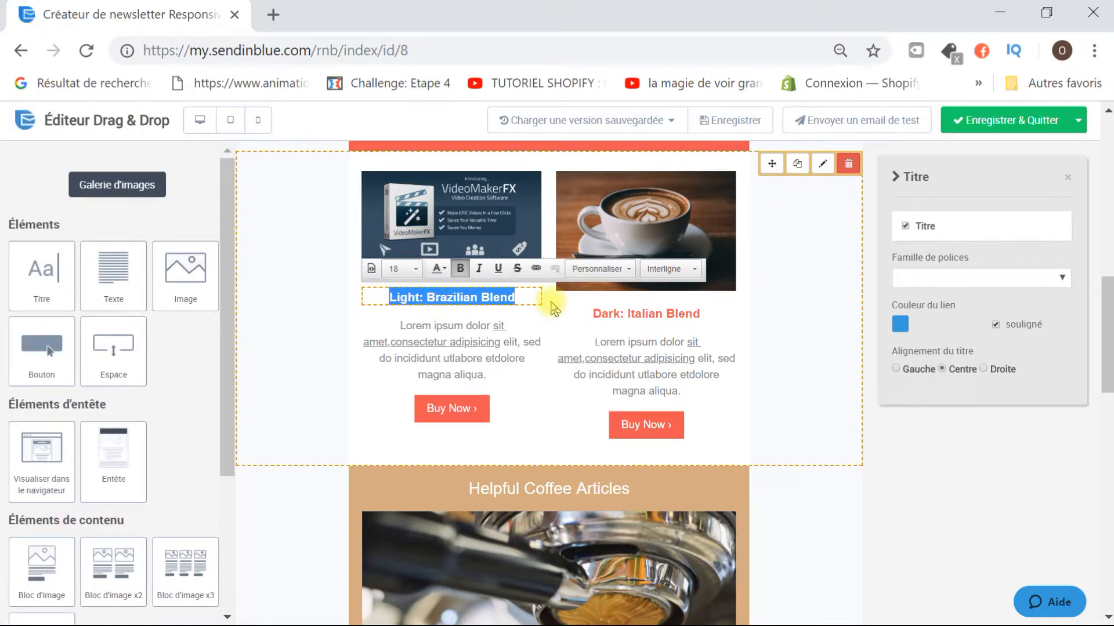
type("VideoMakerFX")
key("Tab")
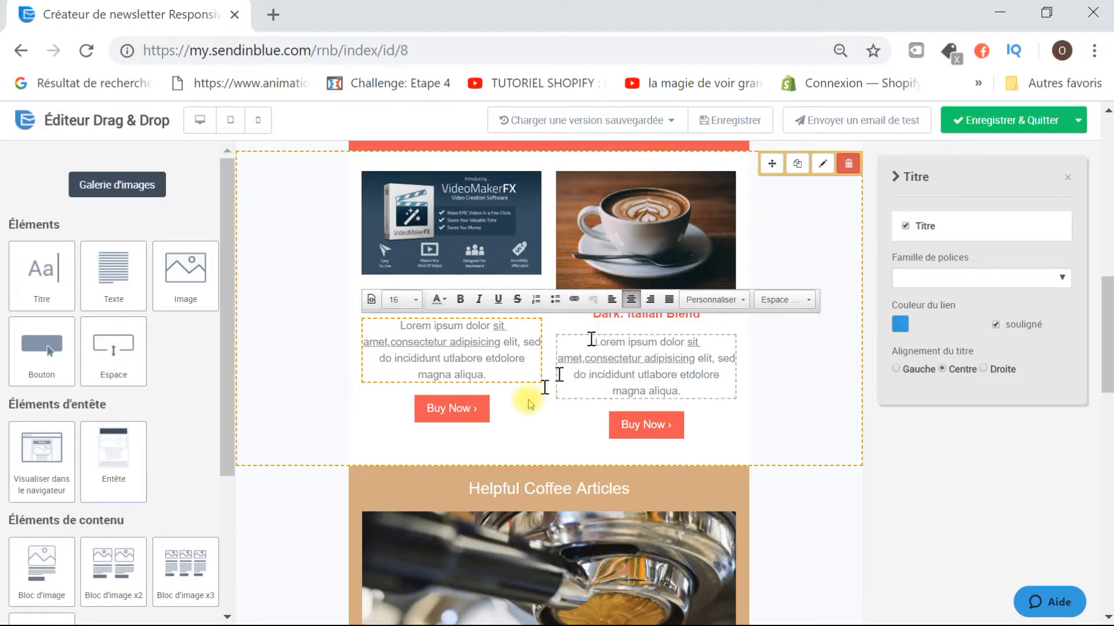
Replace the Lorem ipsum description under the VideoMakerFX title with "La création d'une vidéo de présentation.".
left_click_drag(488, 376, 416, 332)
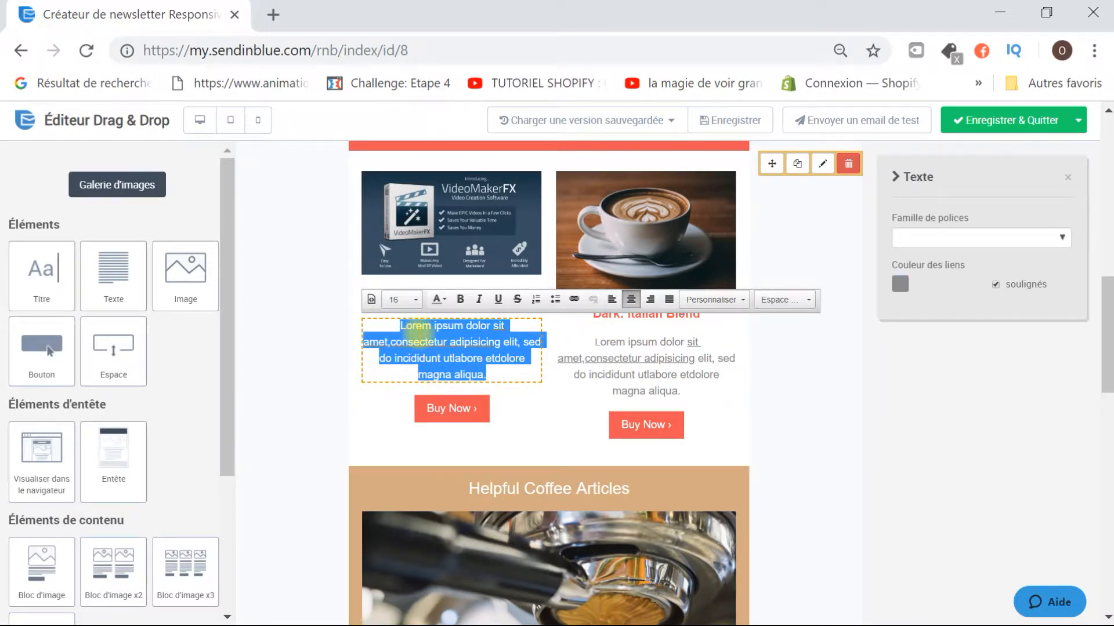
type("IA")
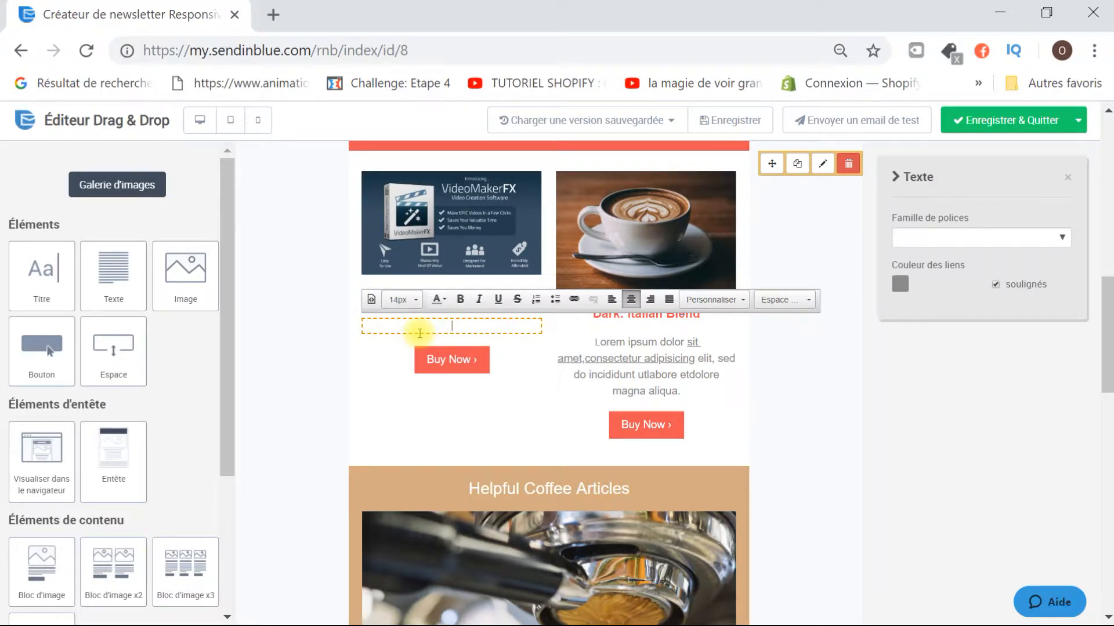
type(" création d'une vidéo de p")
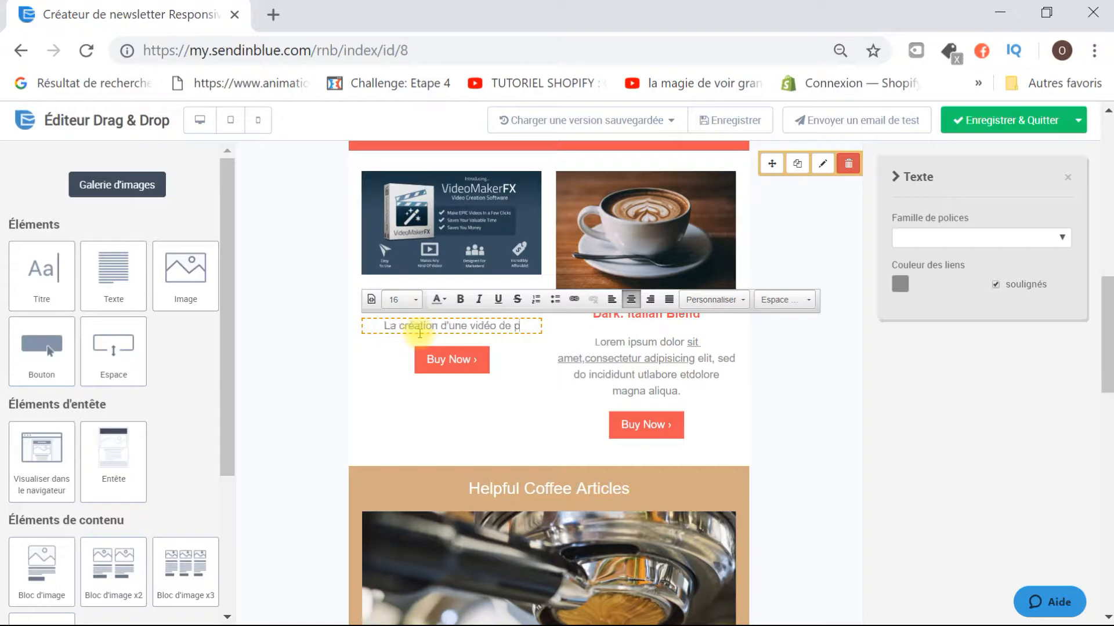
type("résentation.")
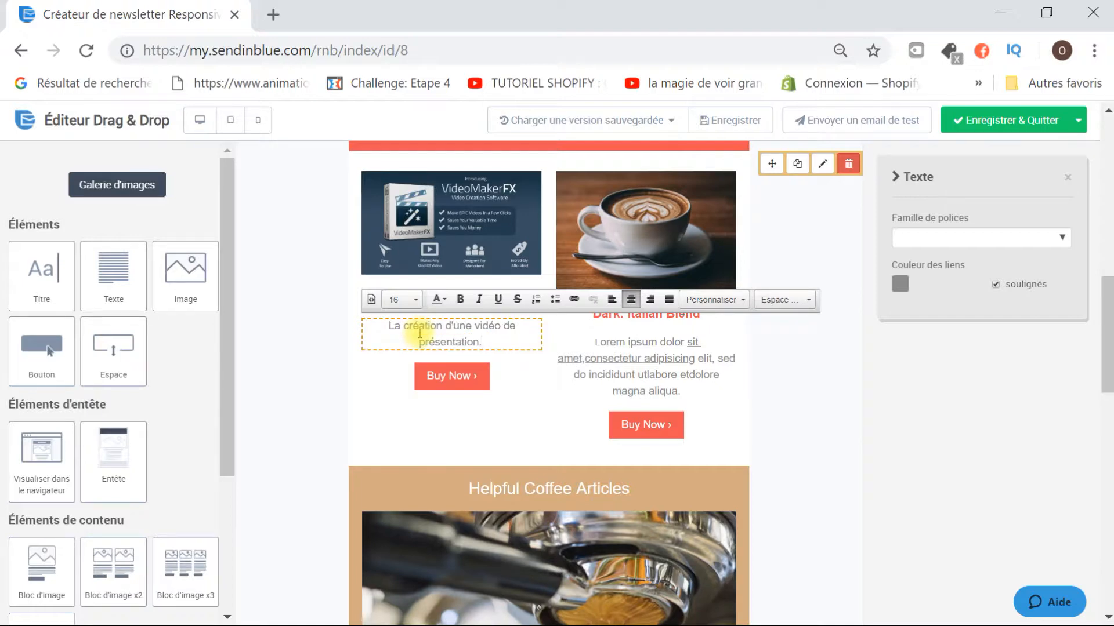
Add "Moins de 30 minutes pour faire la présentation de ton entreprise." to the VideoMakerFX description.
type(" Moins de 3")
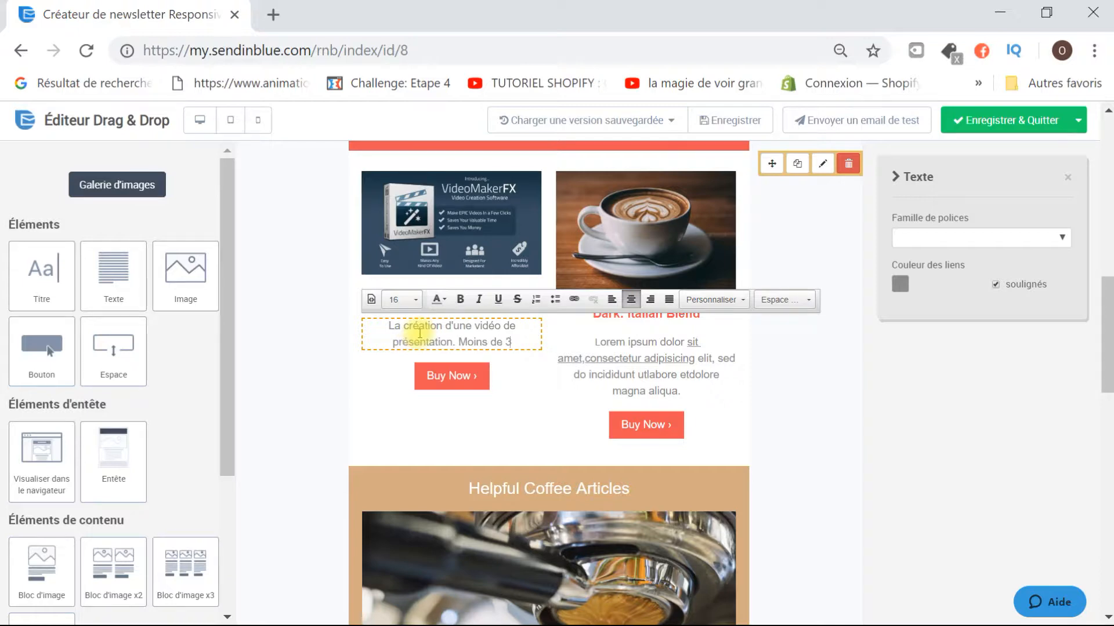
type("0 minu")
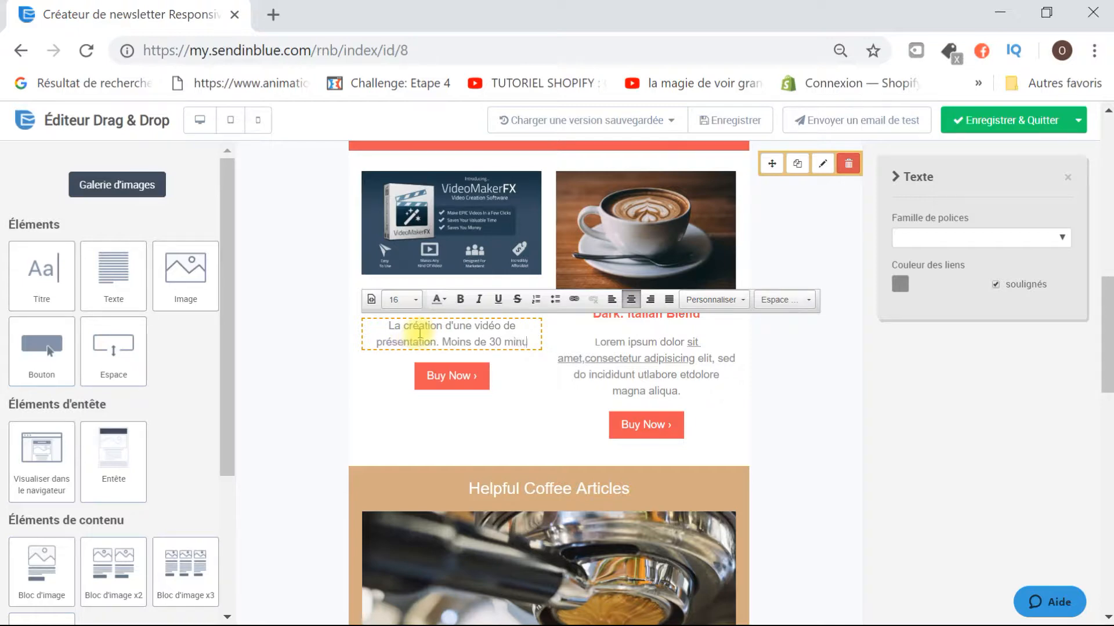
type("tes pdur fa")
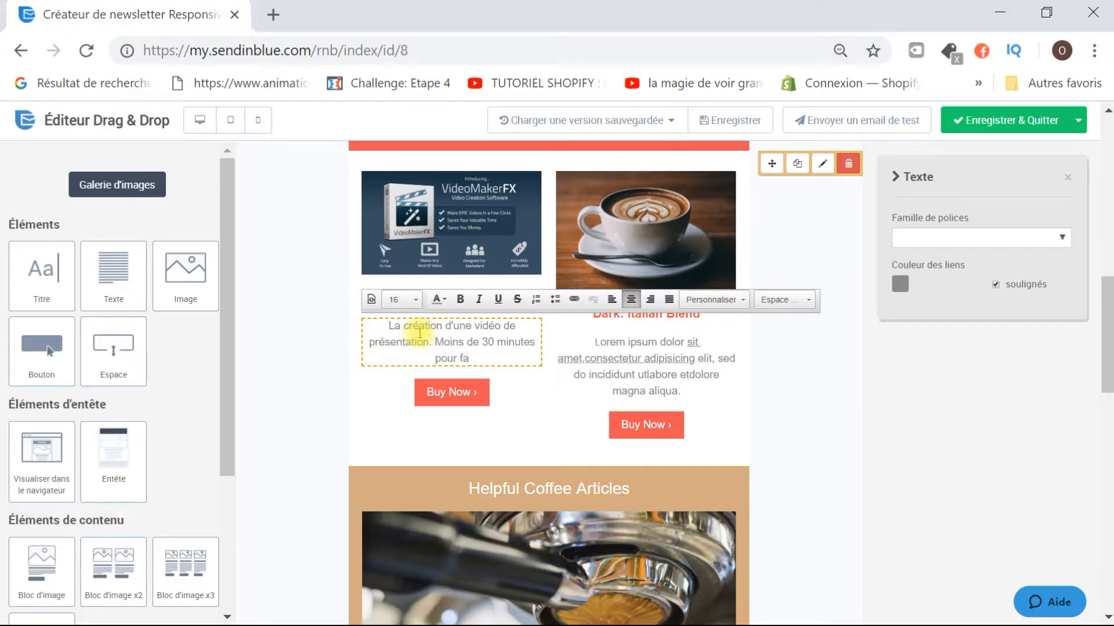
type("ire la présentation ")
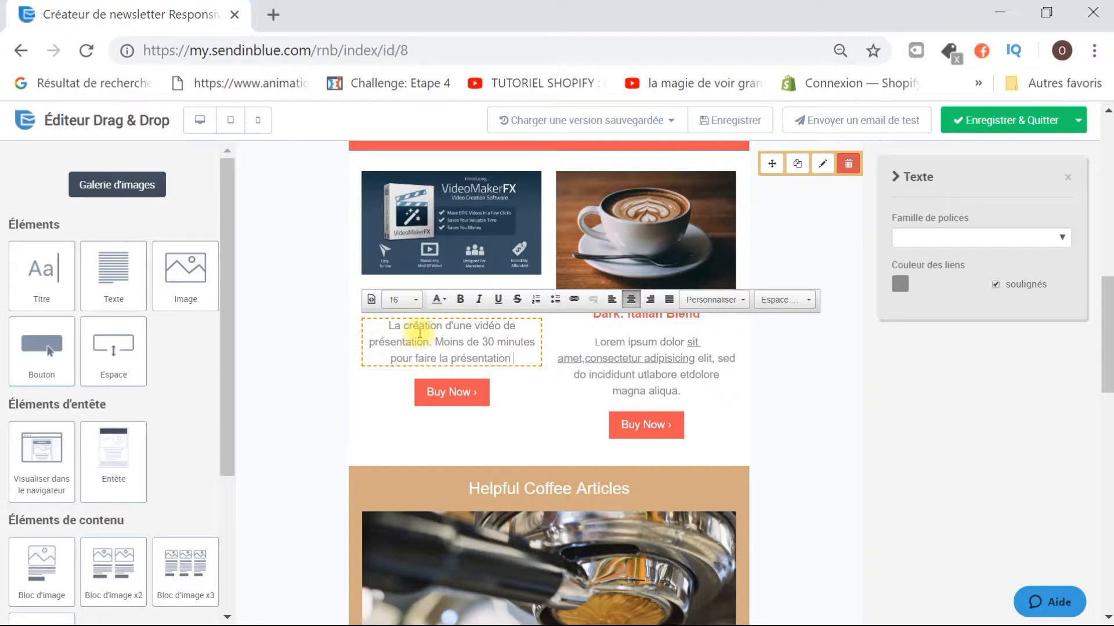
type("d")
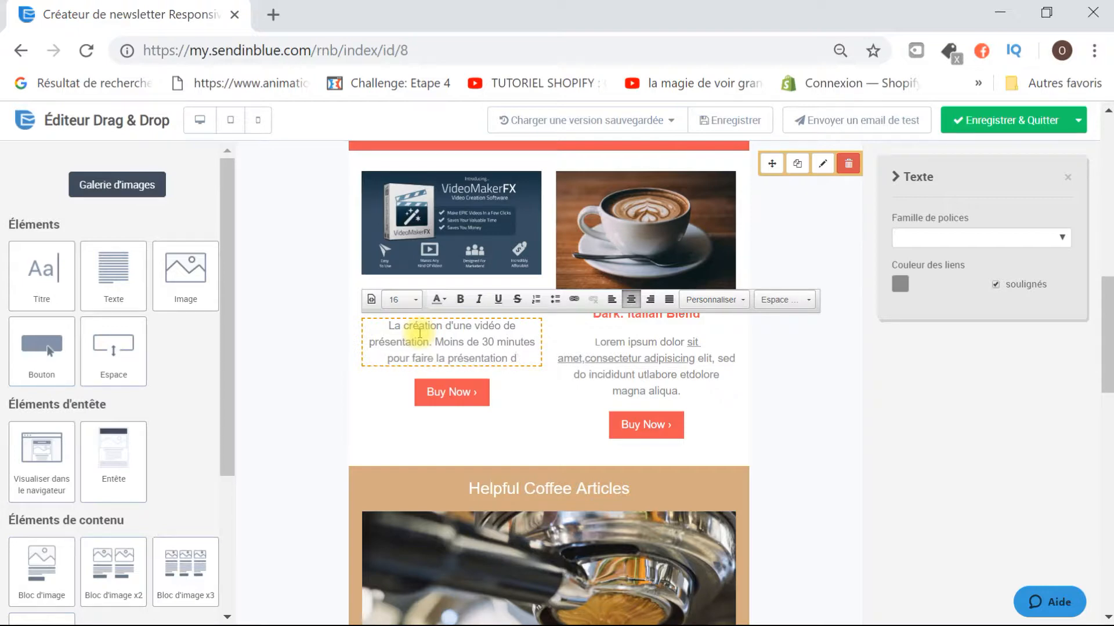
type("e ton en")
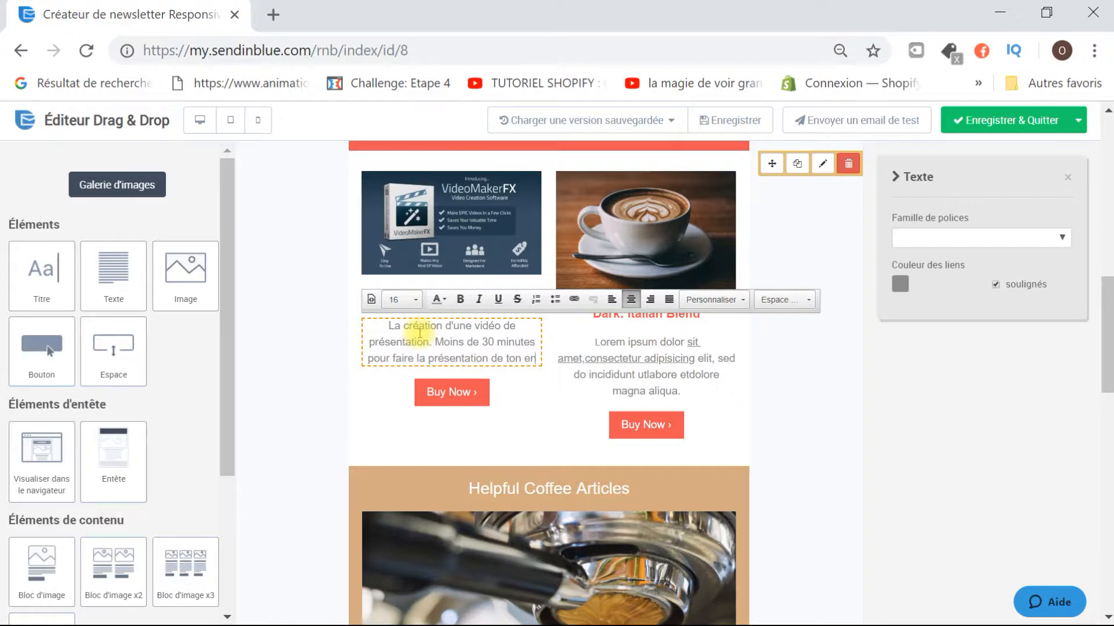
type("treprise. ")
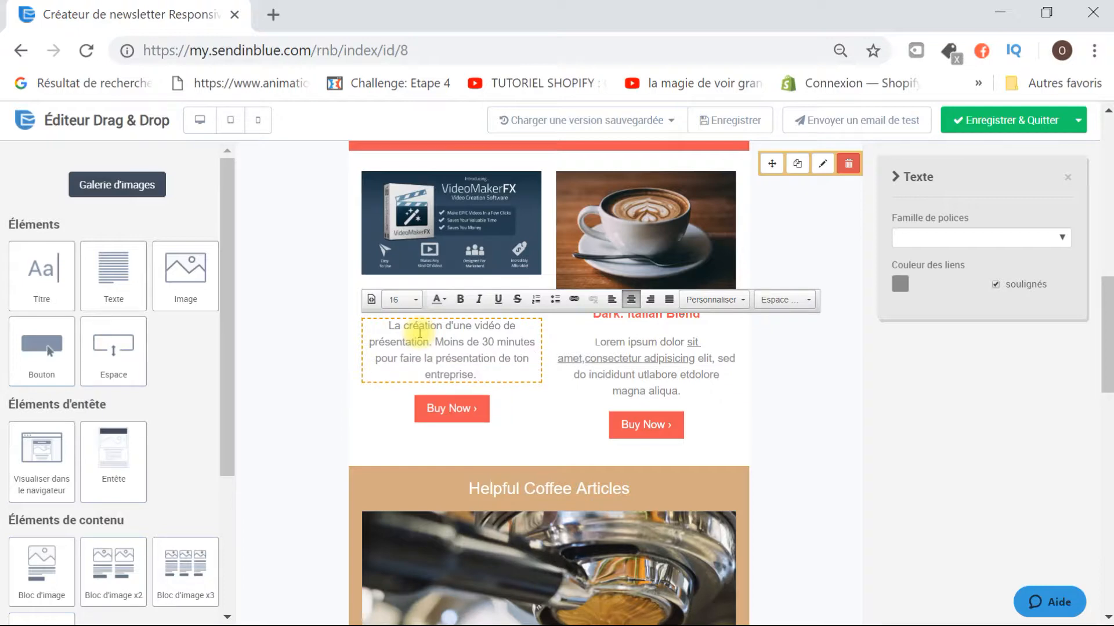
End the VideoMakerFX description with "Simple efficace et professionnel.".
type("Simple effica")
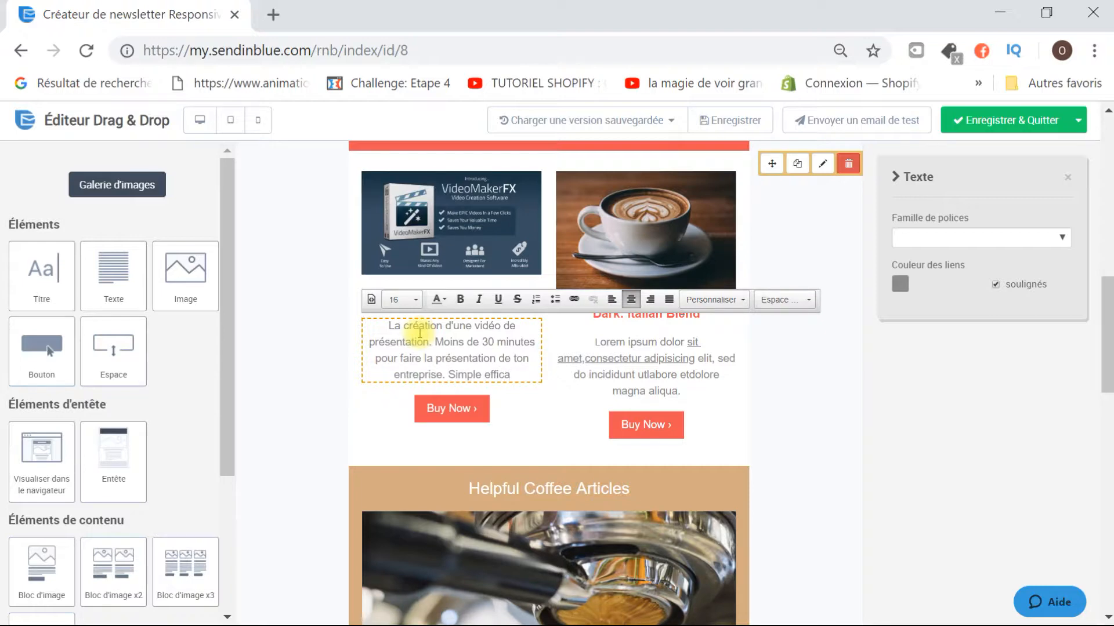
type("ce et profes")
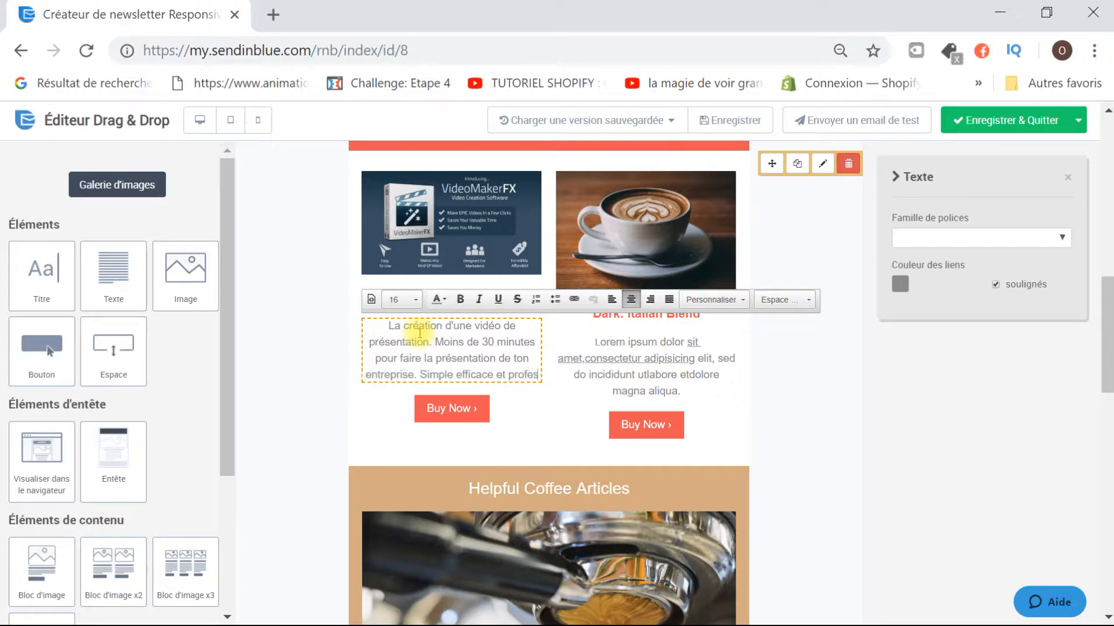
type("s")
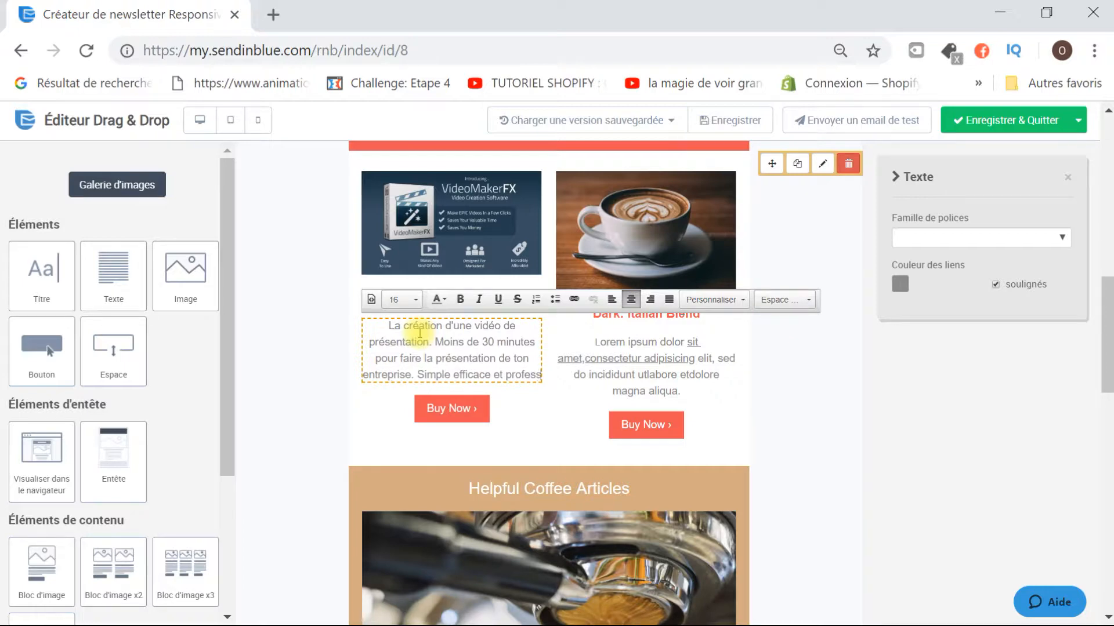
type("ionnel")
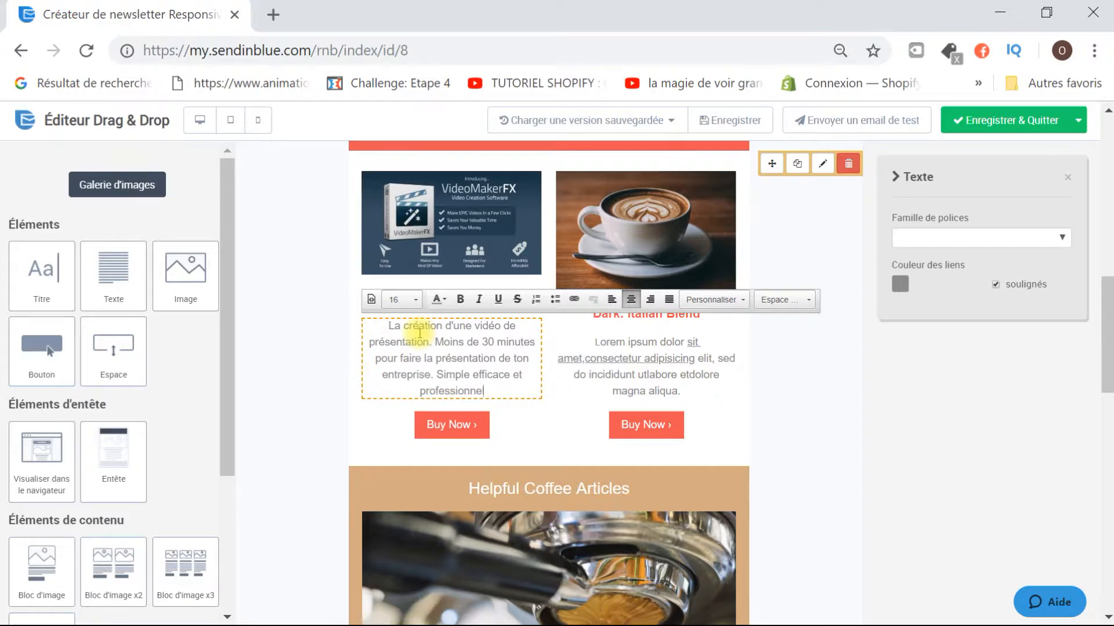
type(".")
Change the "Buy Now" label of the VideoMakerFX button to "Visonner maintenant", keeping the trailing arrow.
left_click(463, 435)
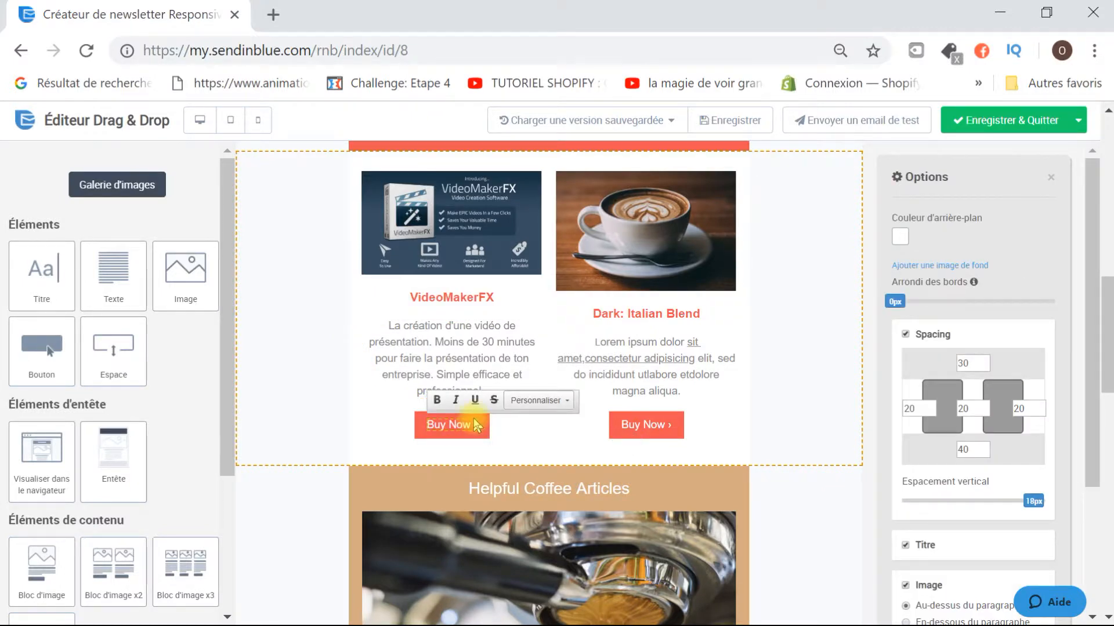
key("BackSpace")
key("BackSpace")
key("BackSpace")
key("BackSpace")
key("BackSpace")
key("BackSpace")
key("BackSpace")
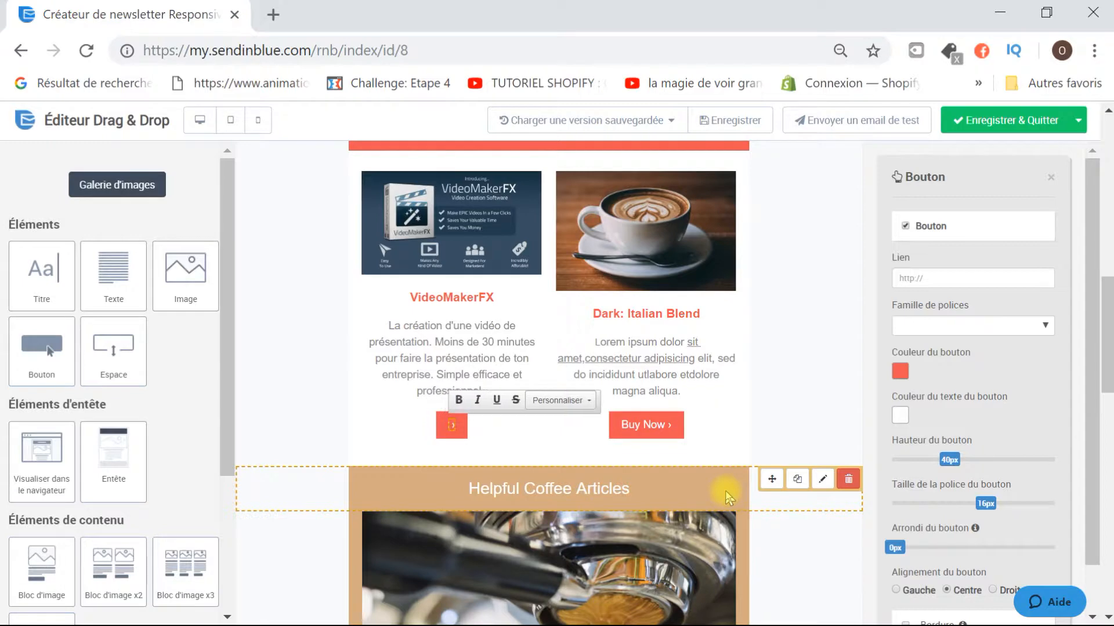
type("Visonne")
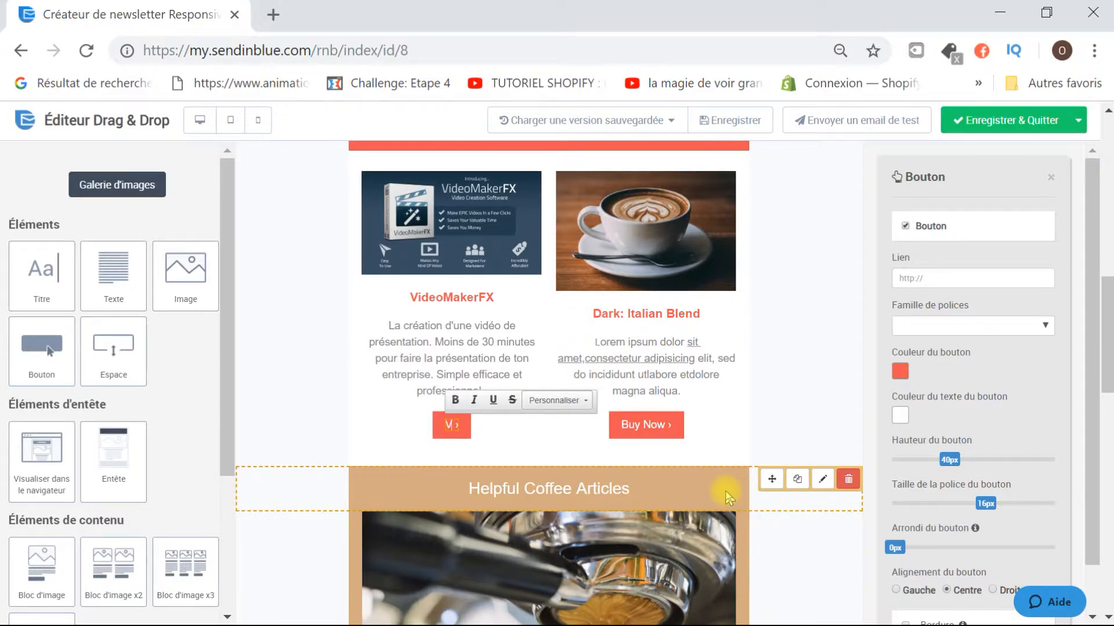
type("r")
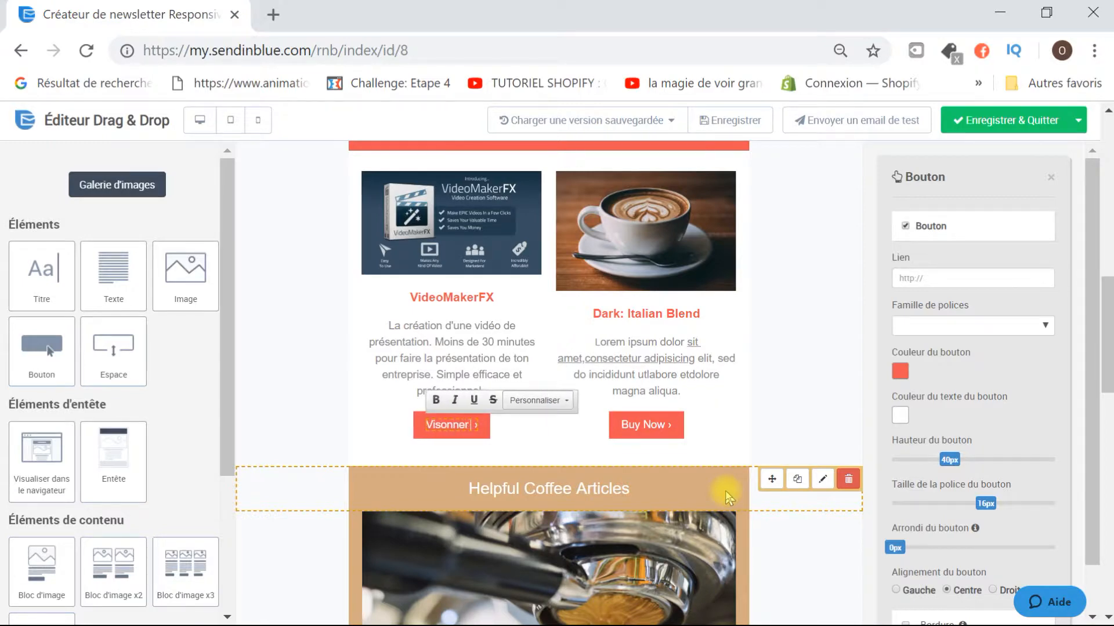
type(" maintenant")
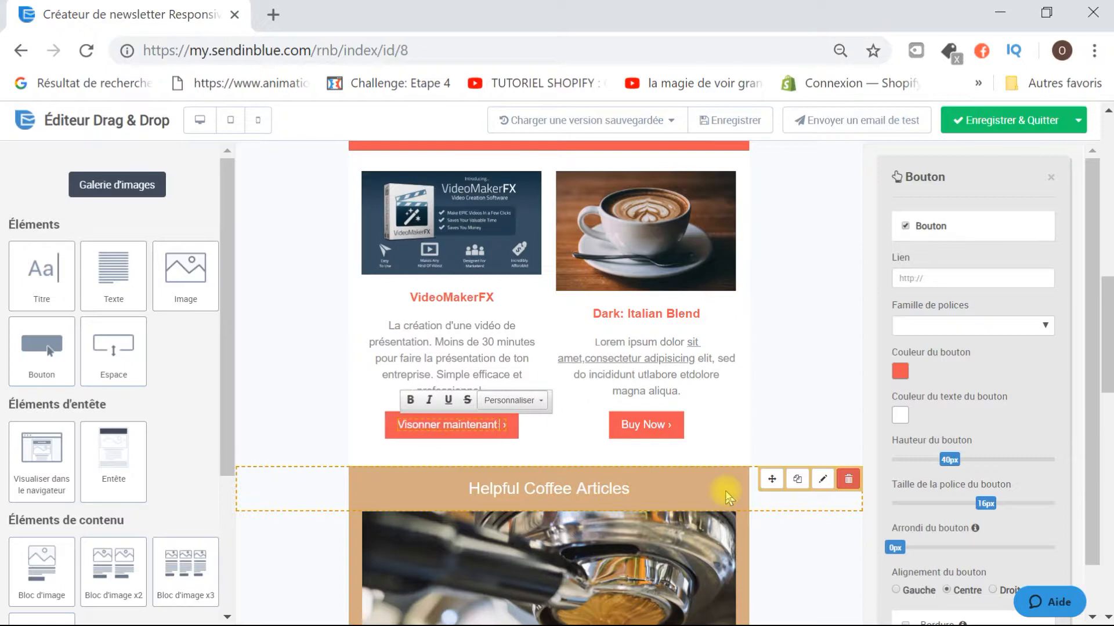
key("BackSpace")
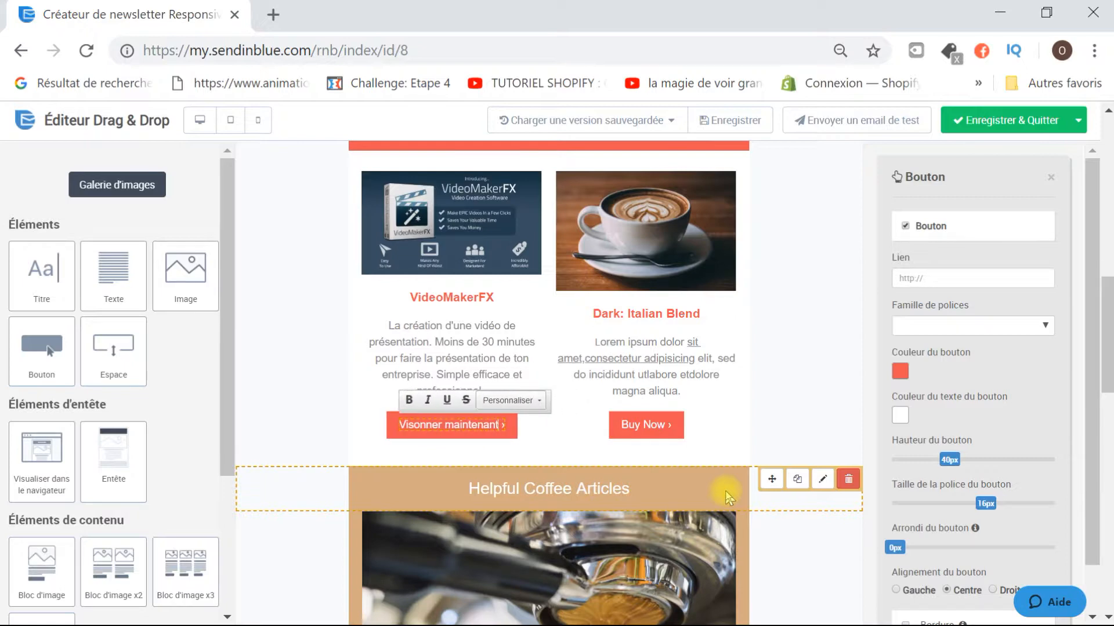
key("BackSpace")
key("BackSpace")
type("nt")
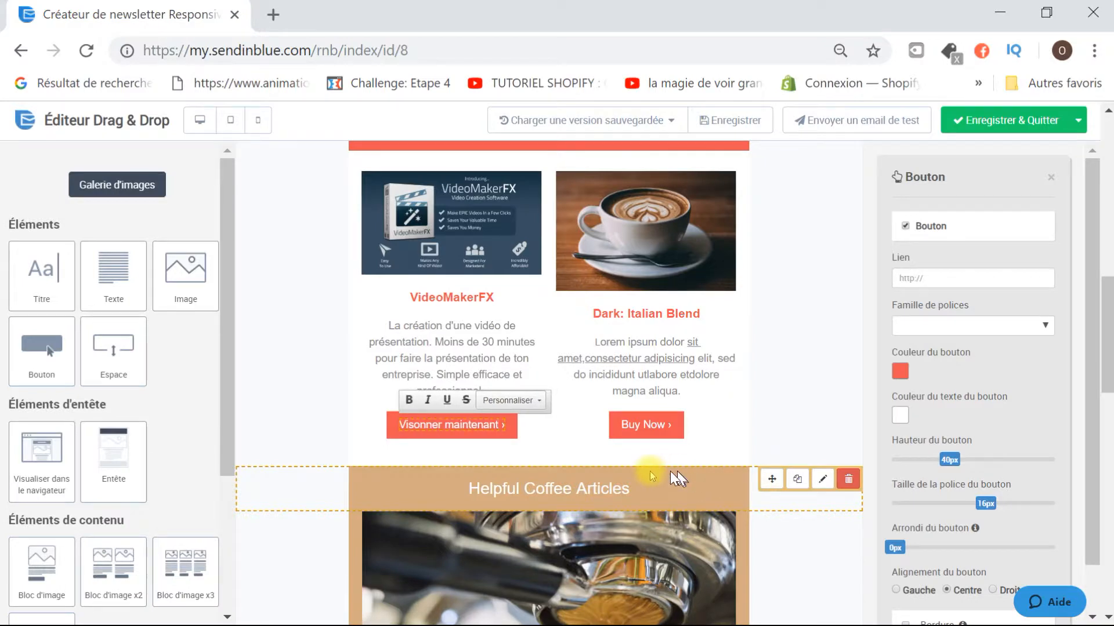
Replace the coffee cup image in the second product block with the Sqribble image from the gallery.
left_click(637, 425)
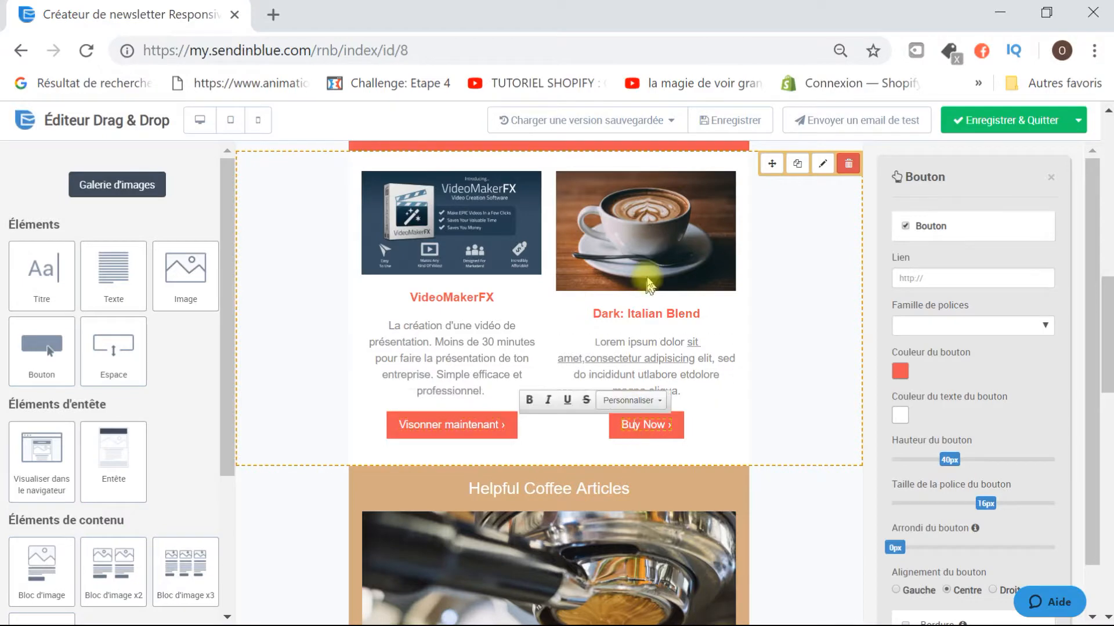
scroll(677, 308, "up", 2)
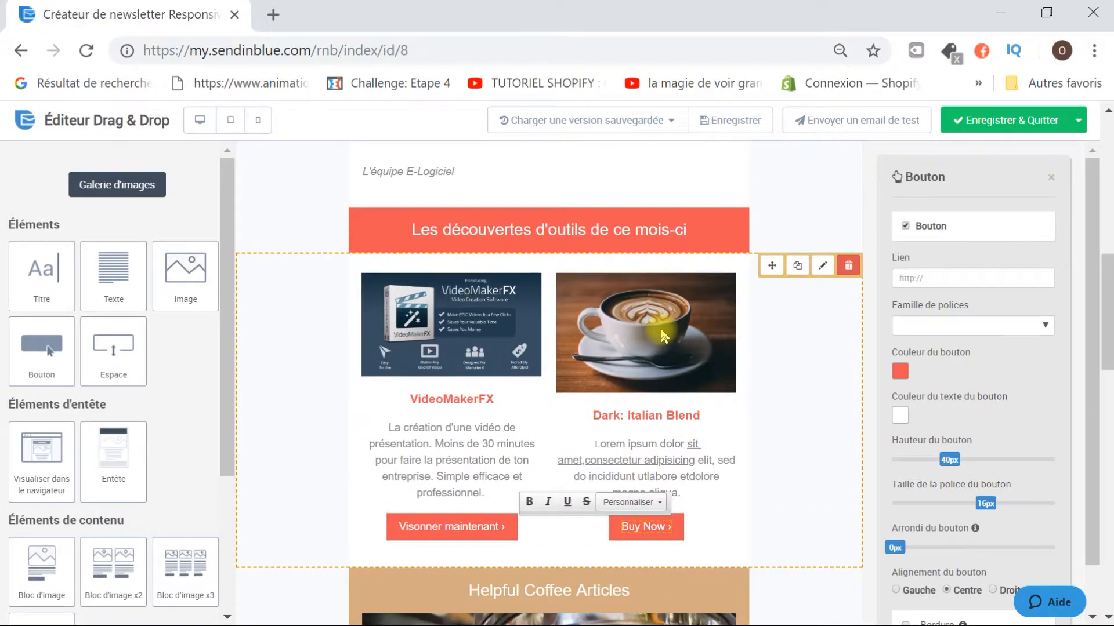
left_click(664, 337)
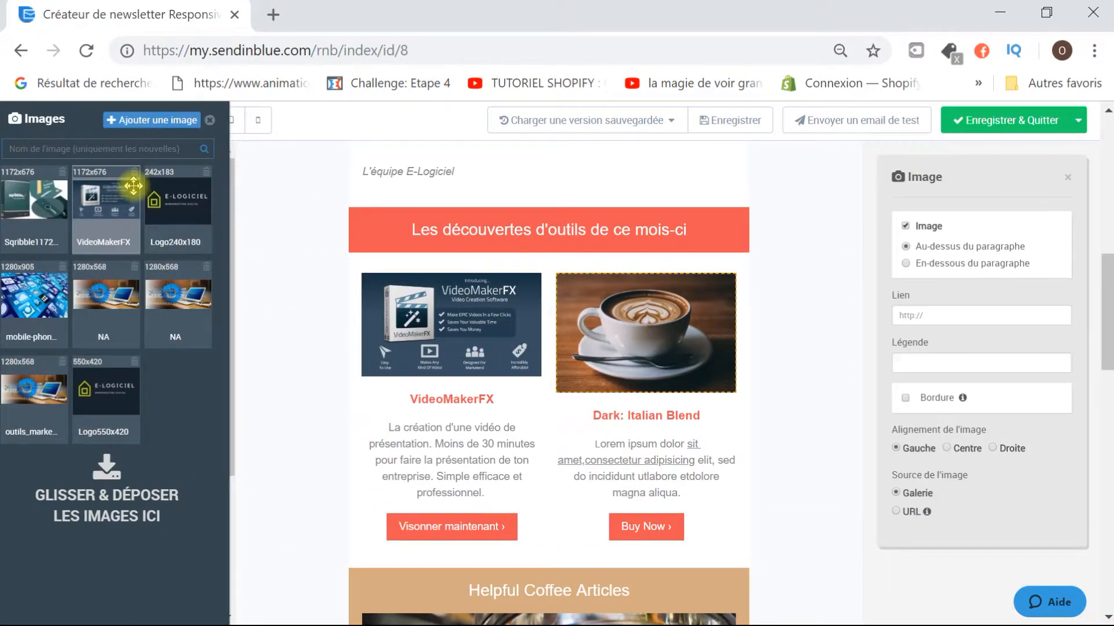
left_click_drag(46, 200, 666, 328)
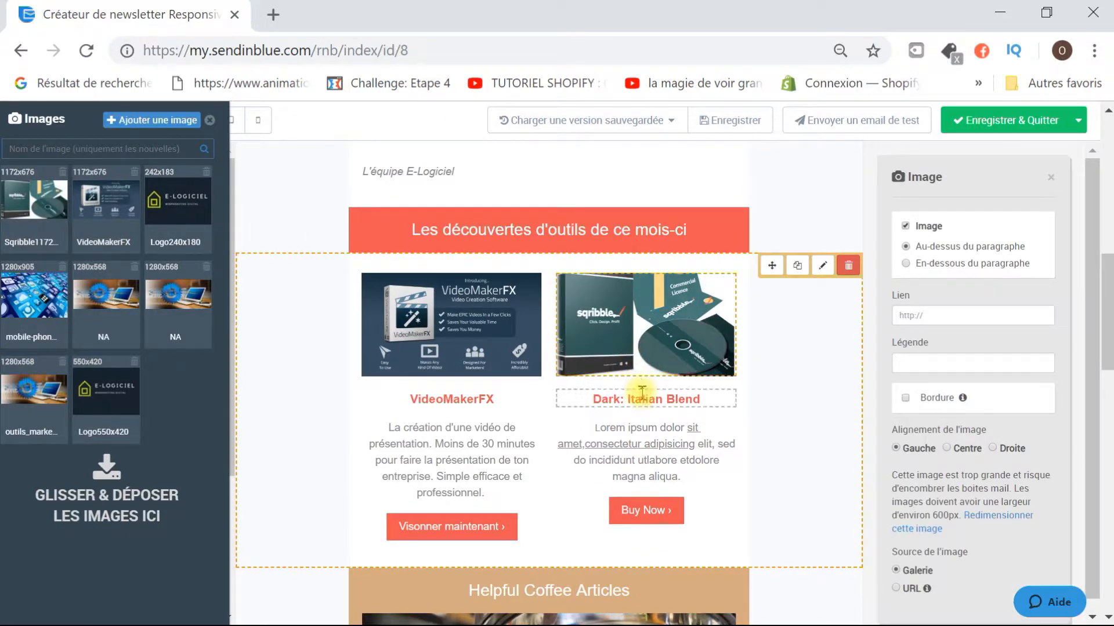
Replace the "Dark: Italian Blend" title under the second product image with "Sqribble".
left_click(719, 403)
left_click_drag(718, 402, 582, 395)
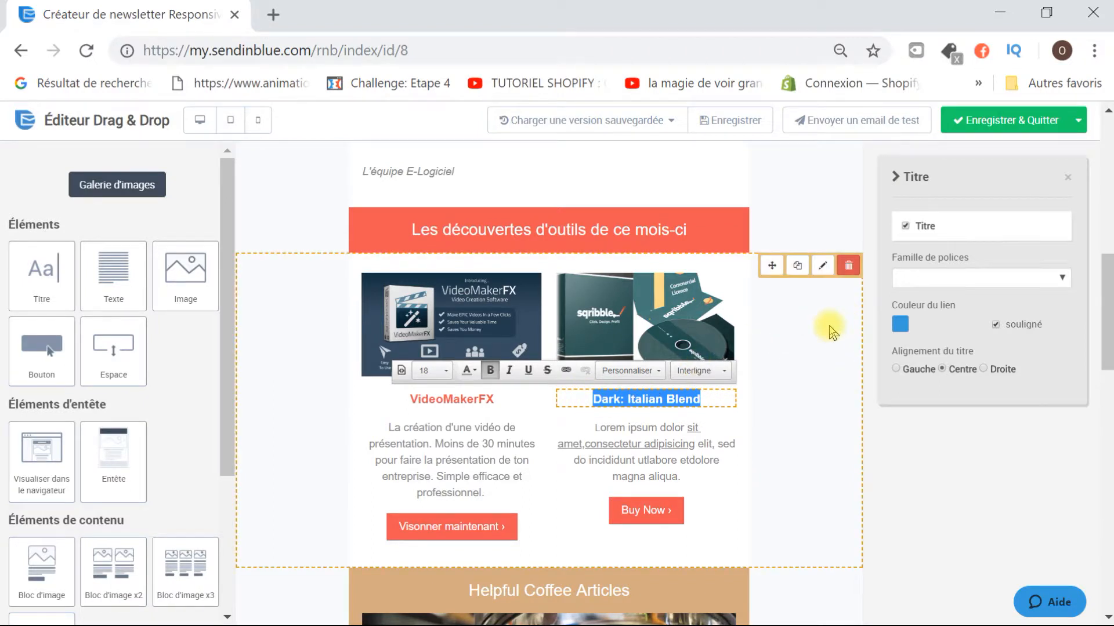
type("Sqr")
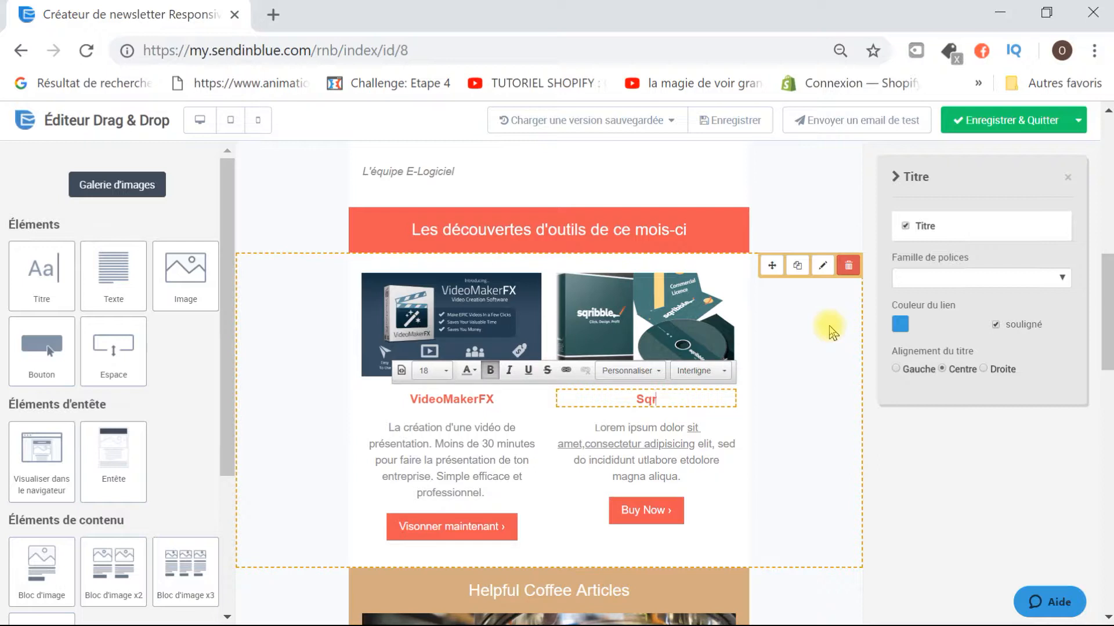
type("ibble")
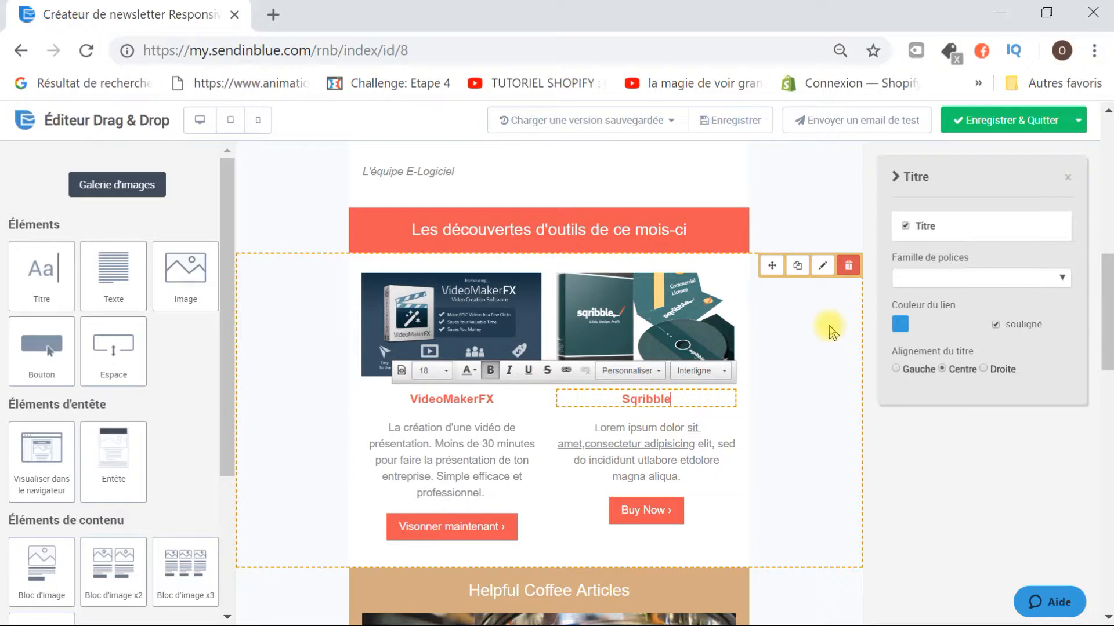
Replace the Lorem ipsum description under Sqribble with "Créer son Ebook en automatique à partir des articles de ton blog.".
left_click(679, 460)
left_click_drag(680, 477, 609, 443)
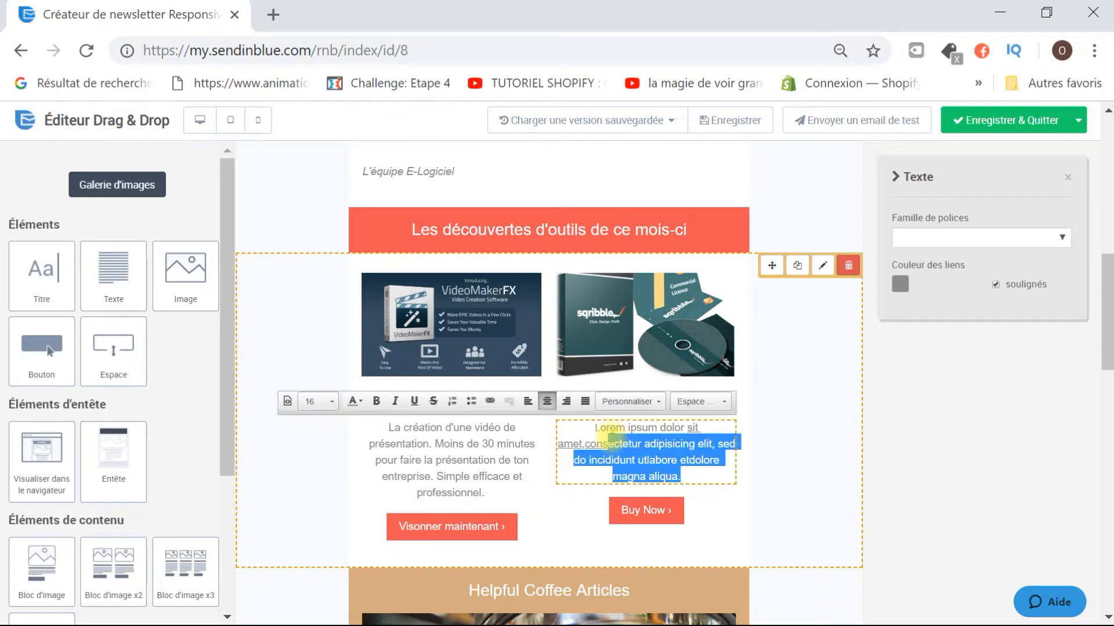
left_click(592, 429)
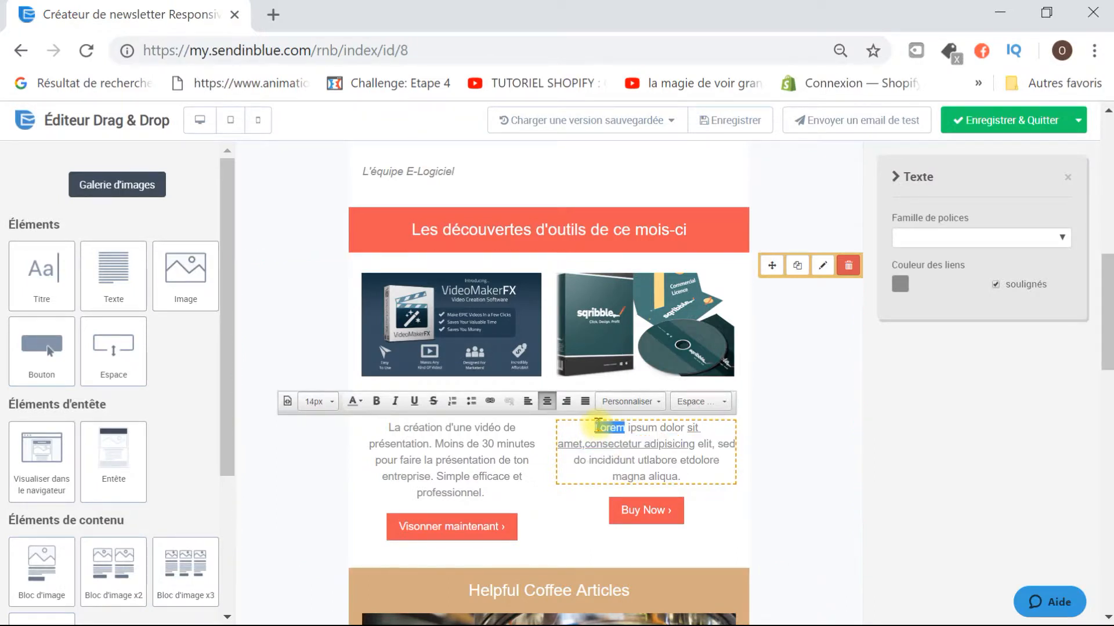
left_click_drag(592, 429, 699, 472)
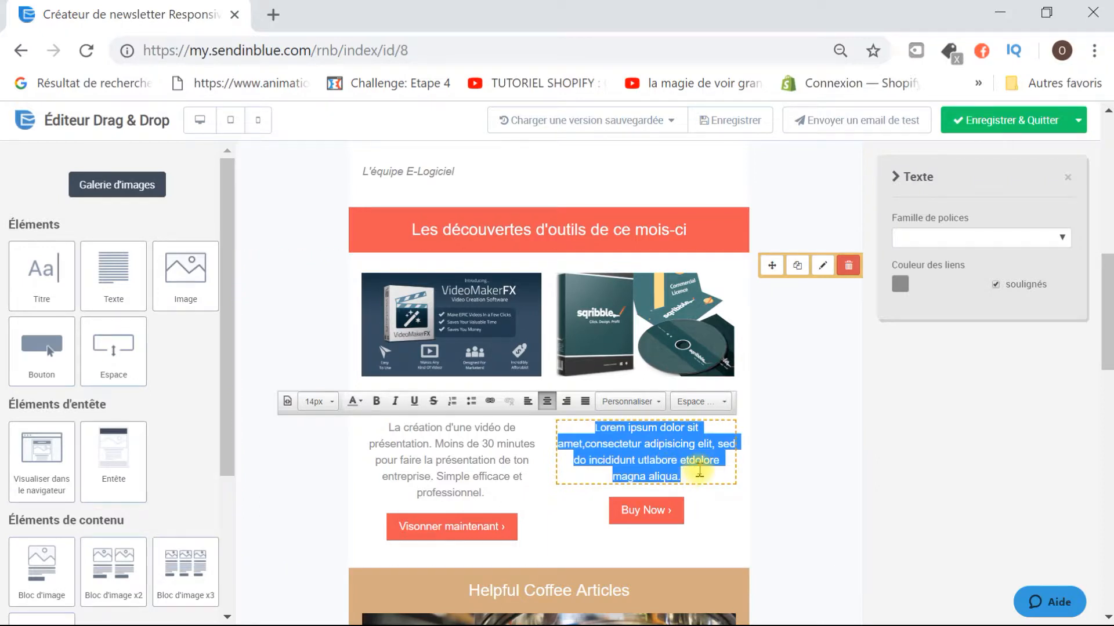
type("Créer")
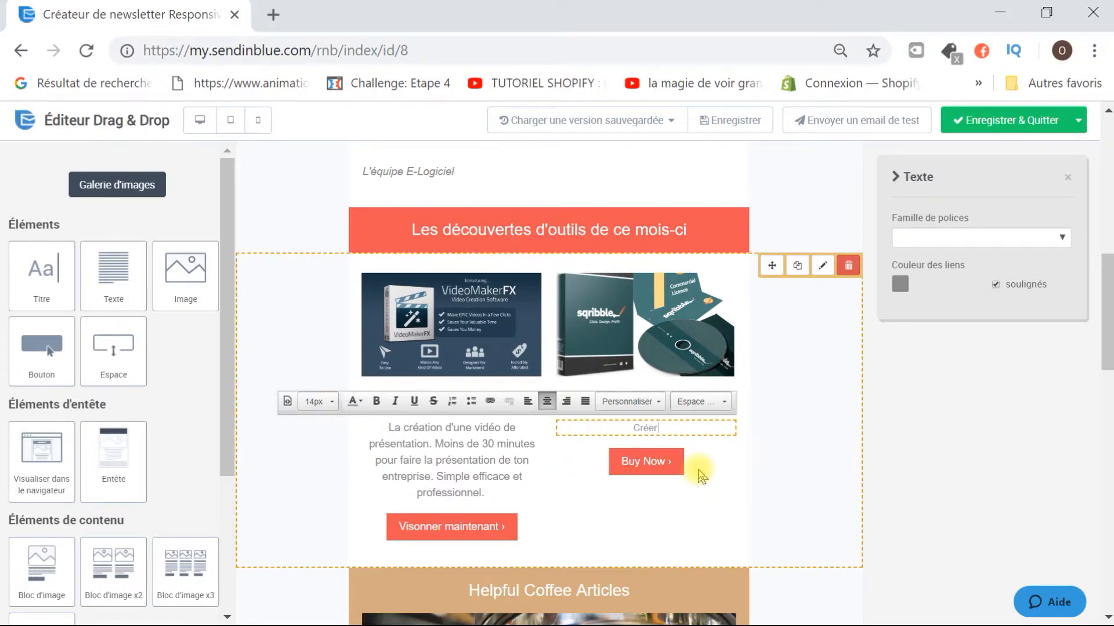
type(" son Ebook en automatique")
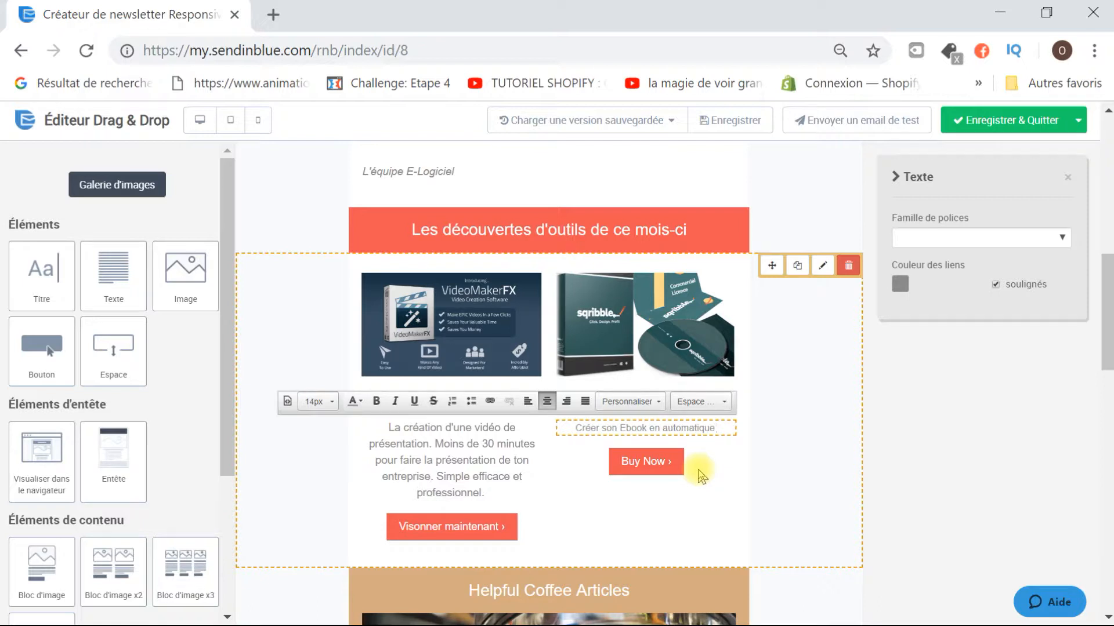
type(" à partir")
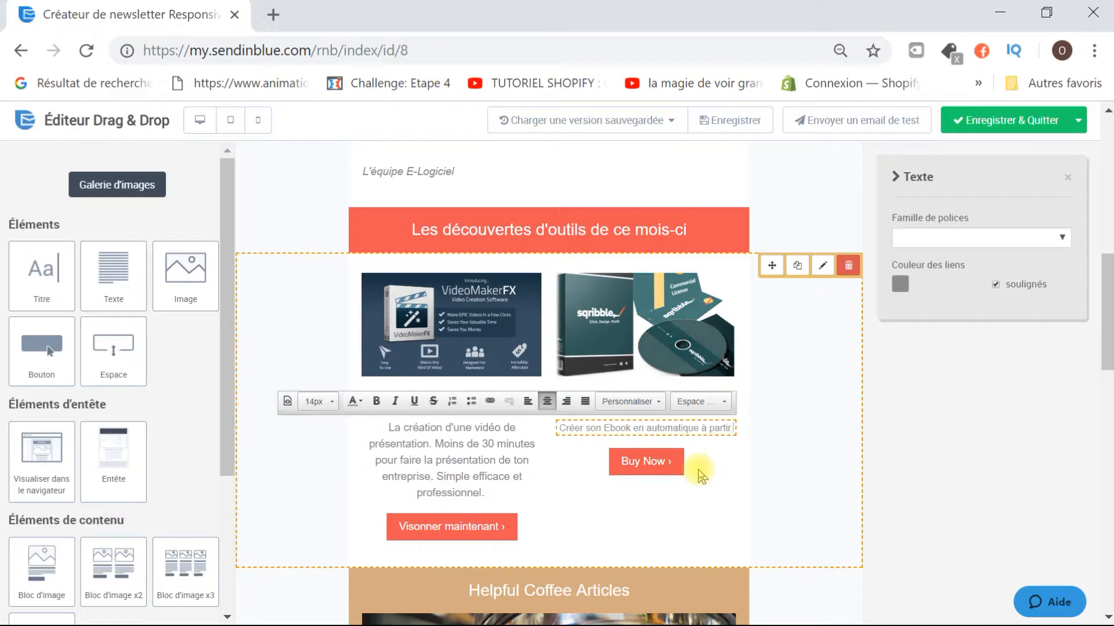
type(" des articles de")
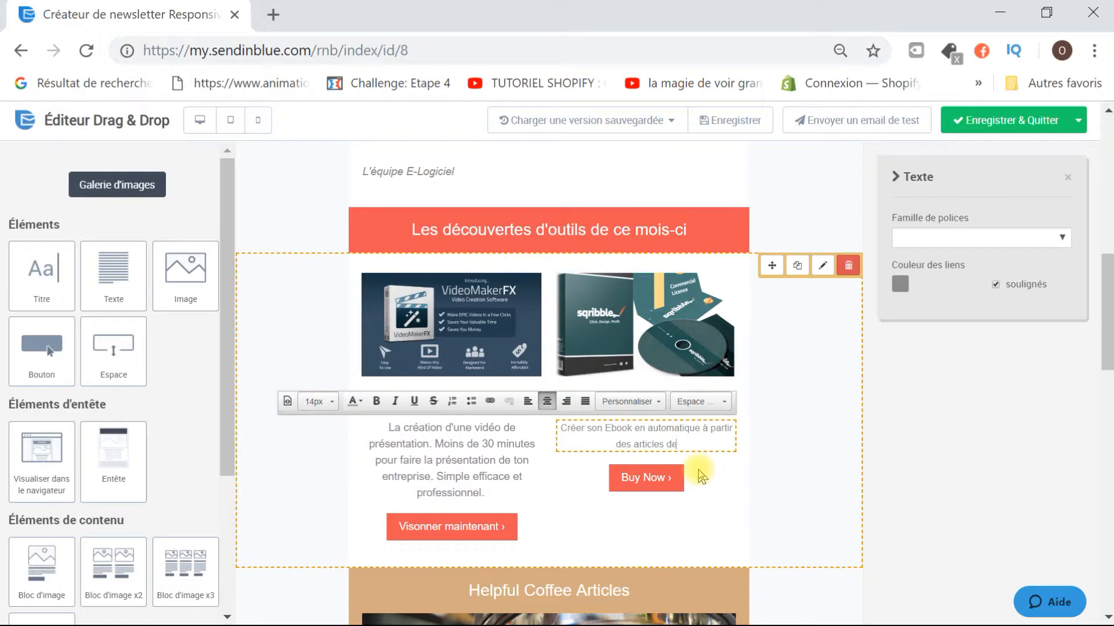
type(" ton blog.")
Change "son" to "ton" in the first sentence of the Sqribble description.
left_click(583, 428)
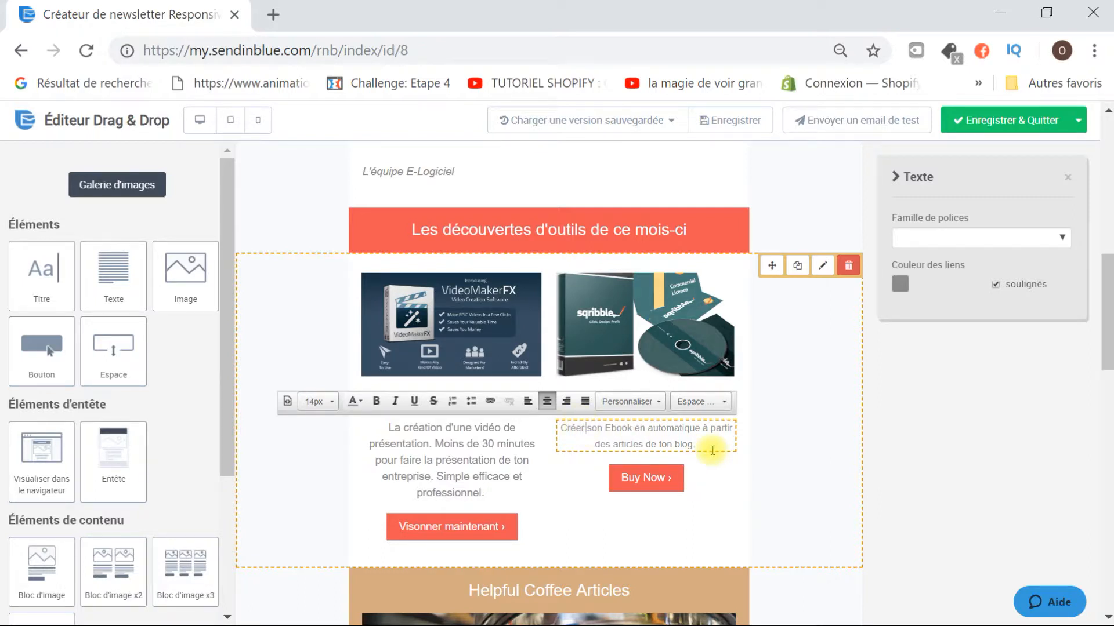
key("Delete")
type("t")
Add "Faire les meilleurs page de présentation de ton Ebook." to the end of the Sqribble description.
left_click(708, 447)
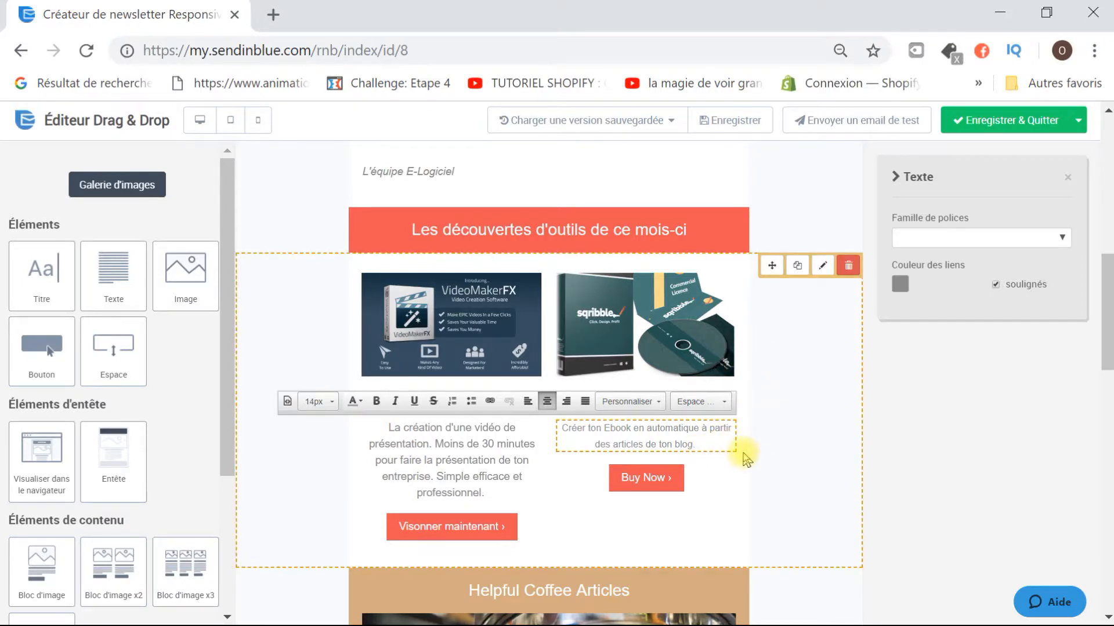
type("Faire les meilleurs ")
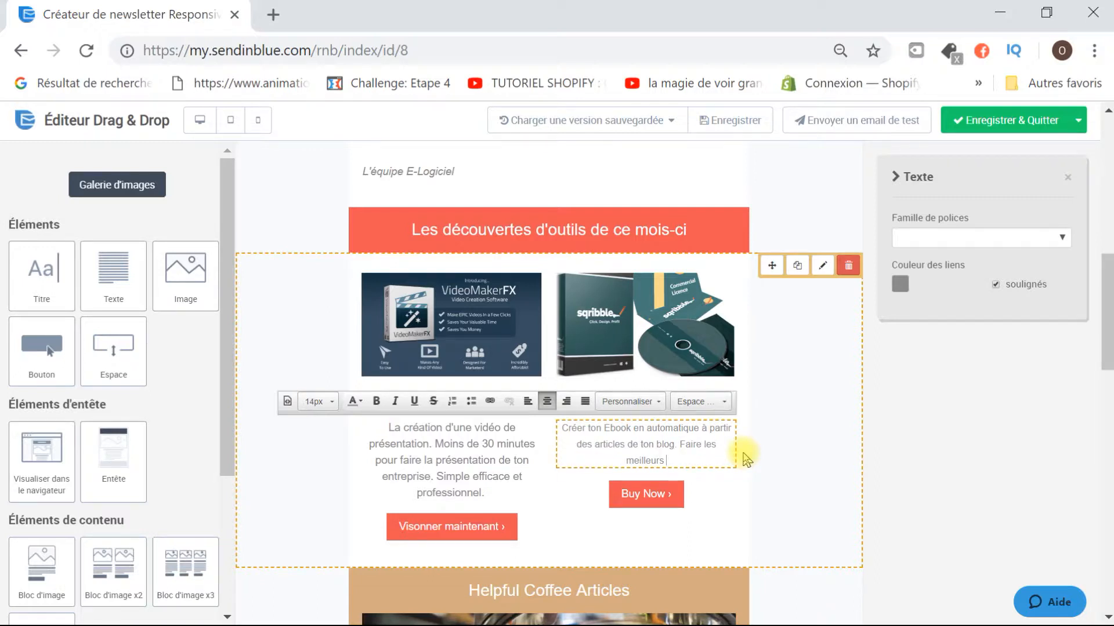
type("page de ")
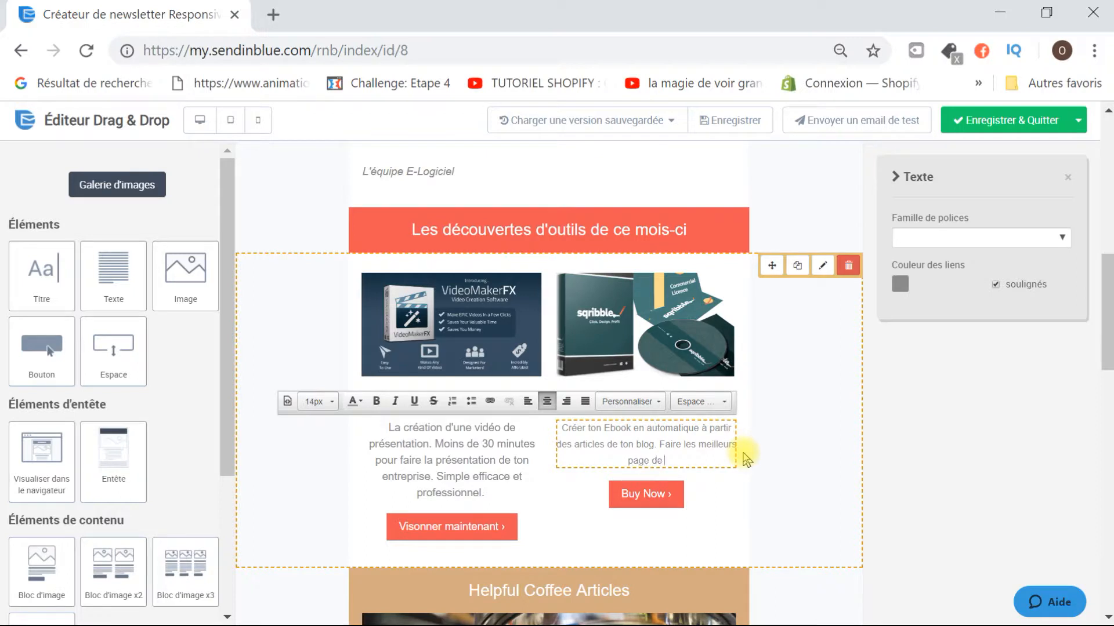
type("présentat")
type("n de ton Ebook.")
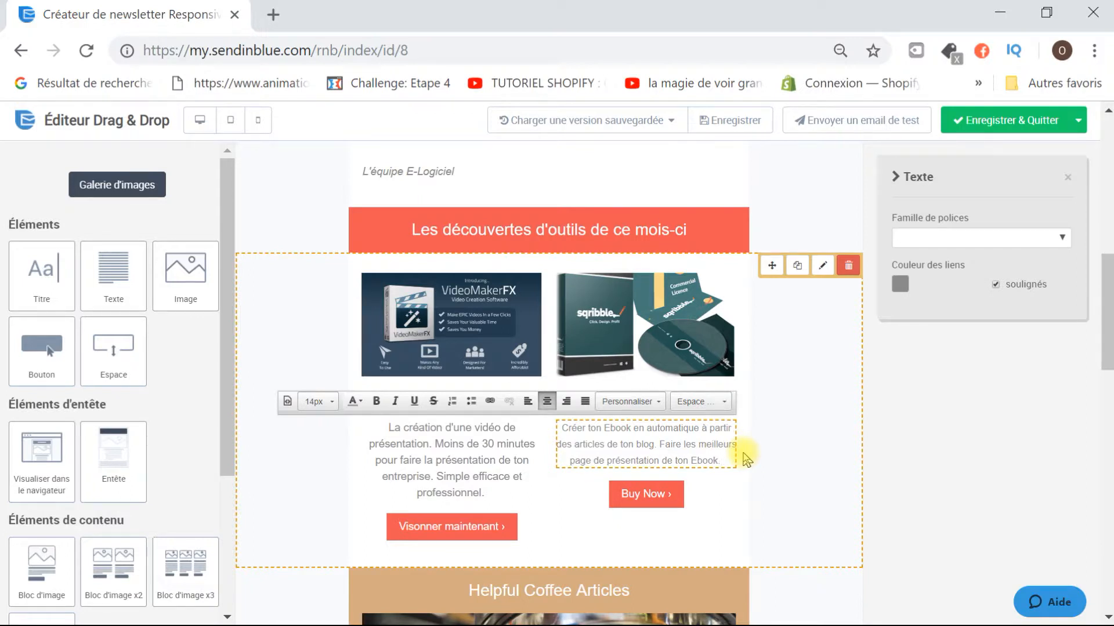
Add "Crée ton Ebook en quelques cliques." on a new line of the Sqribble description, followed by an empty line.
key("Return")
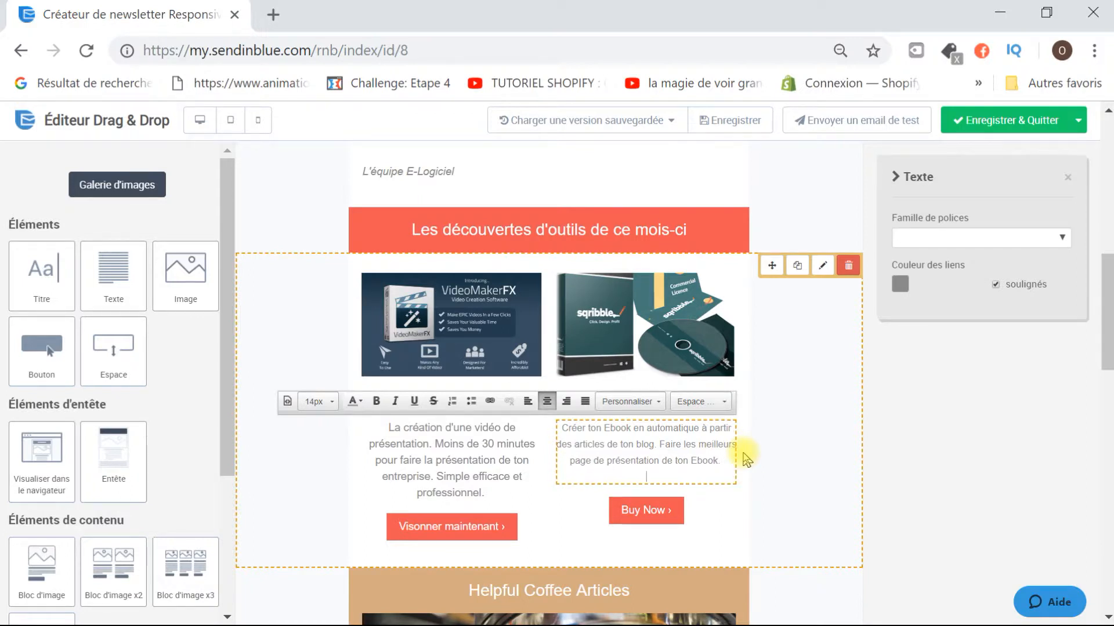
type("Crée ton Ebook en quelques cliques.")
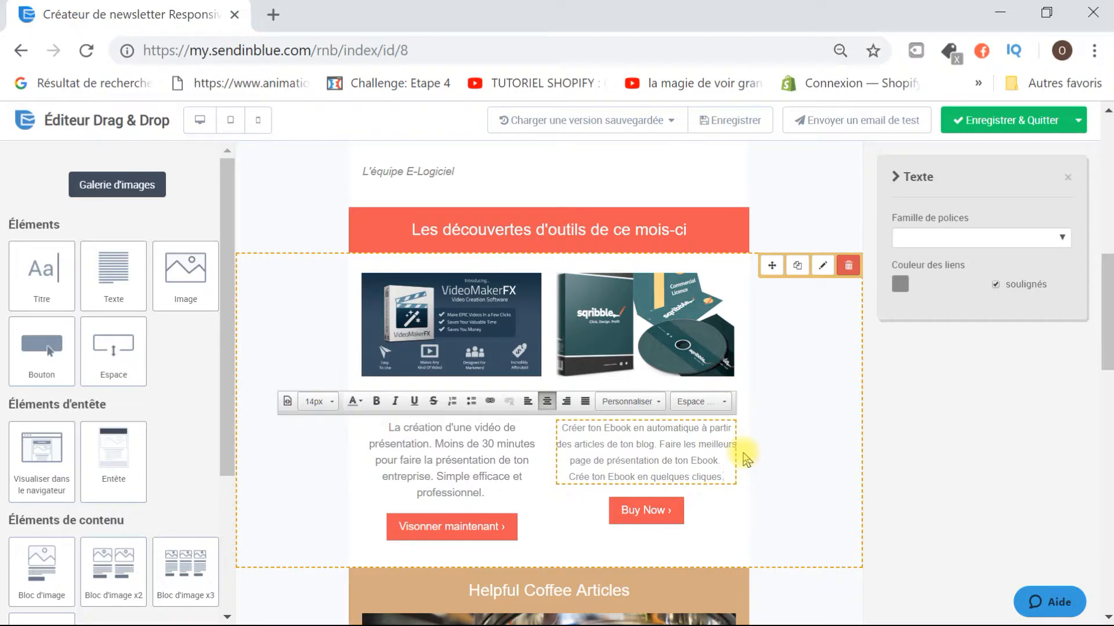
key("Return")
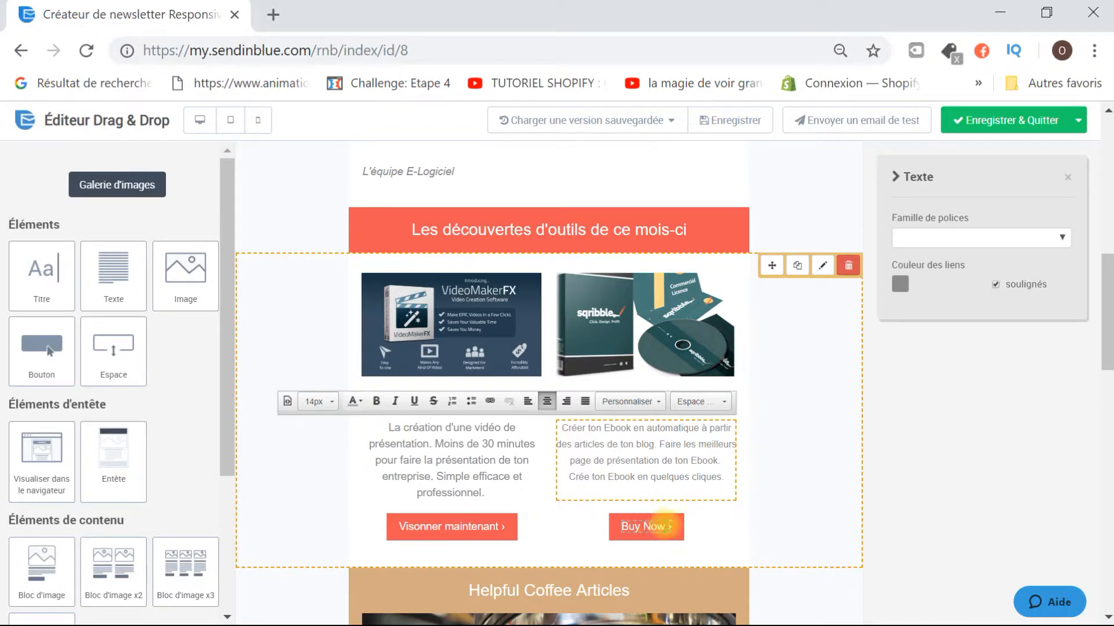
Change the "Buy Now" label of the Sqribble button to "Visionner Maintenant", keeping the trailing arrow.
left_click(656, 530)
mouse_move(775, 583)
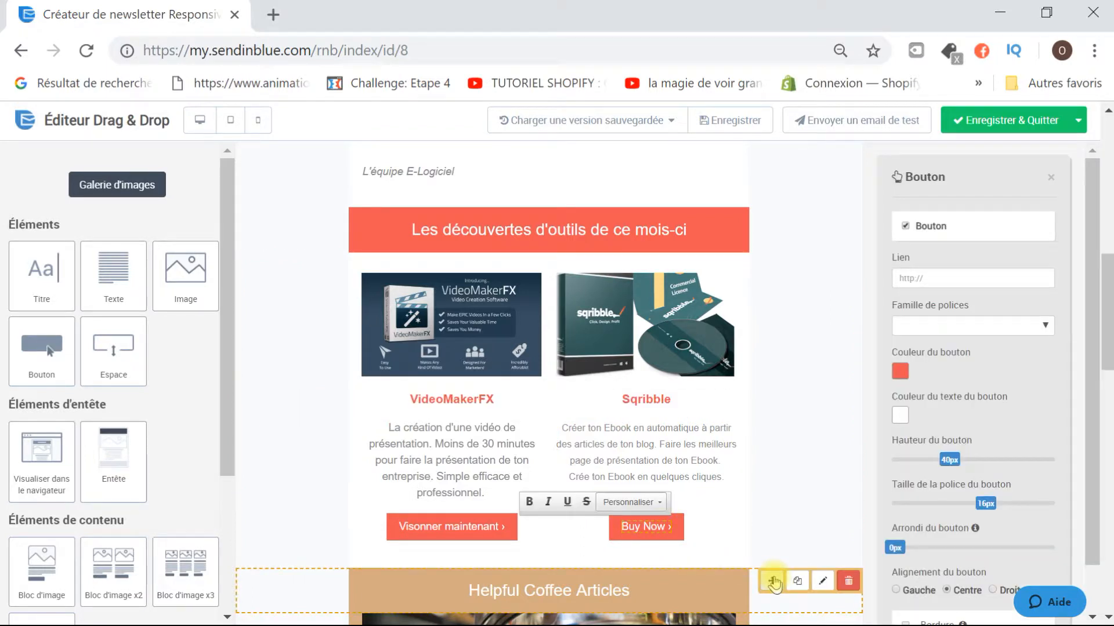
key("BackSpace")
key("BackSpace")
key("BackSpace")
key("BackSpace")
key("BackSpace")
key("BackSpace")
key("BackSpace")
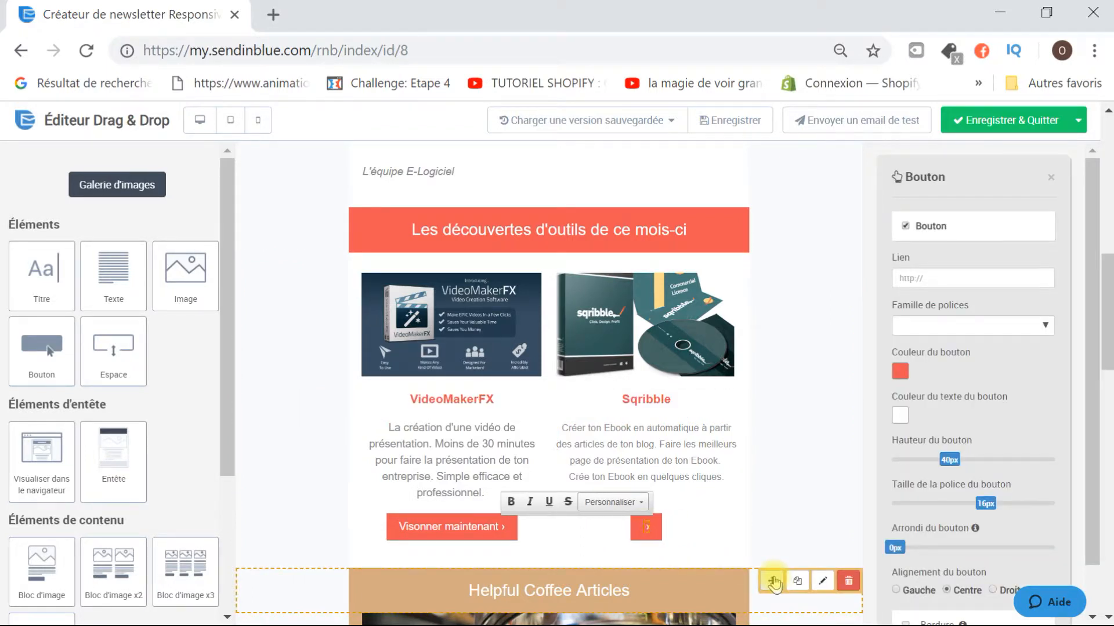
type("Vis ")
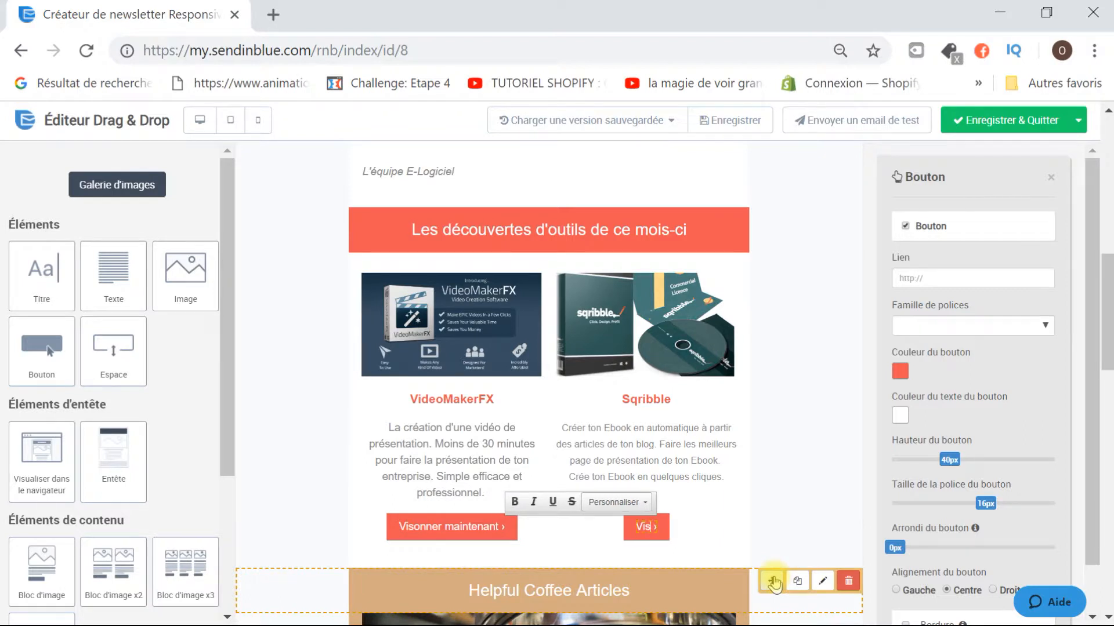
type("ionner")
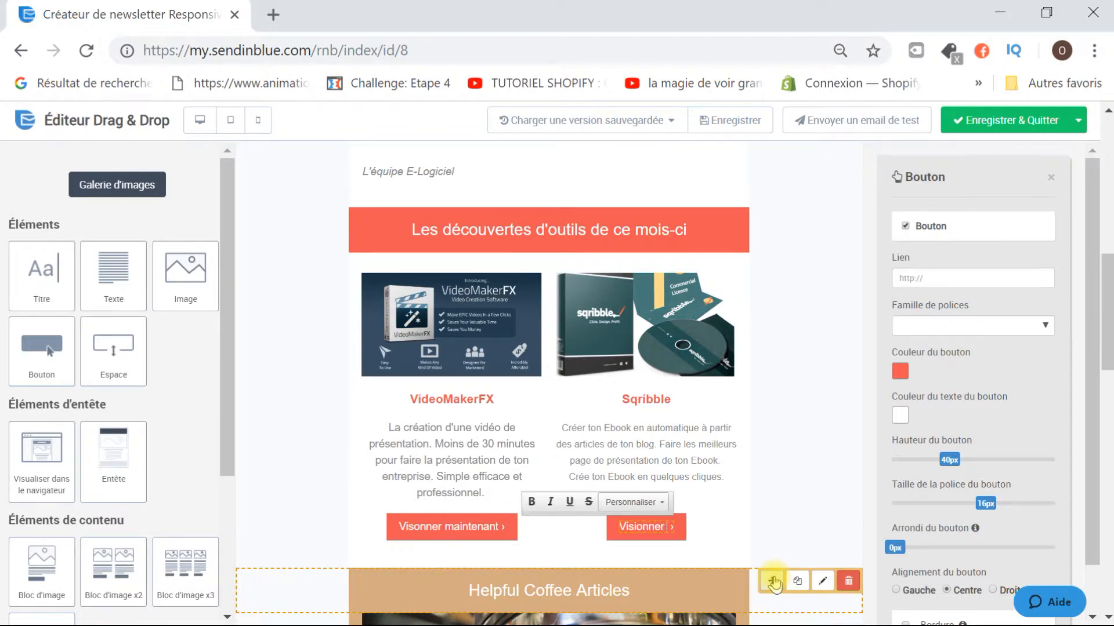
type(" Main")
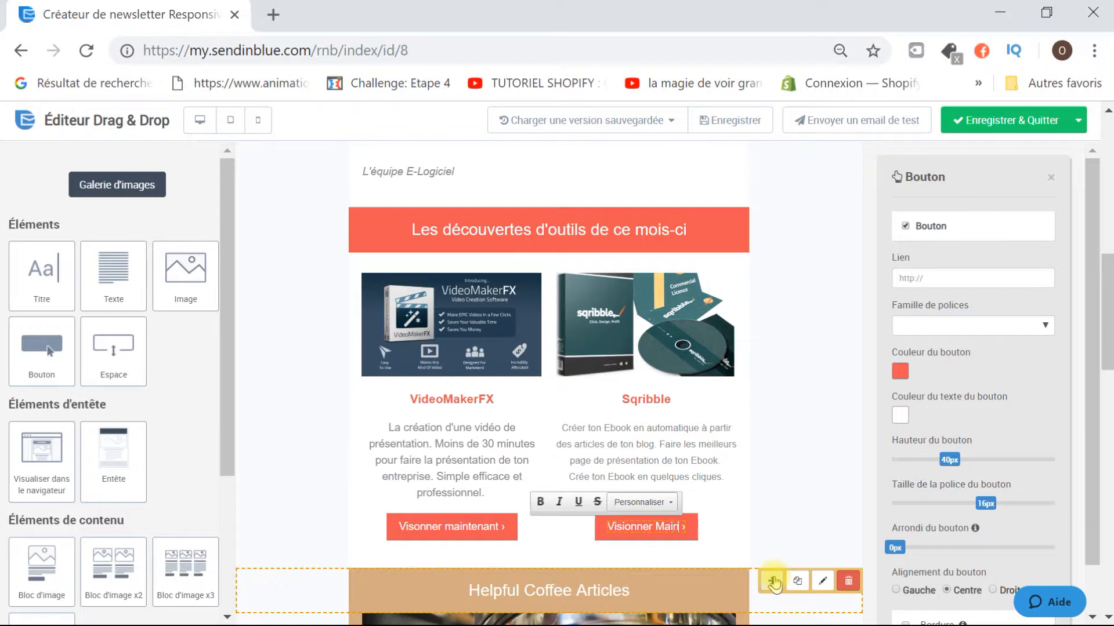
type("tenant")
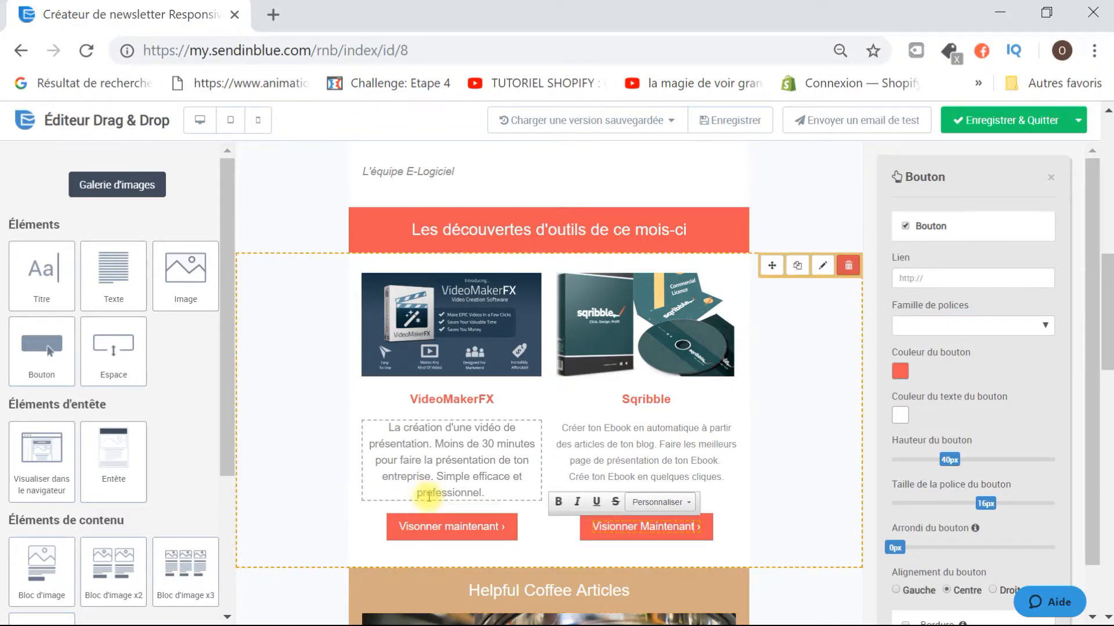
Replace the "View in browser" link text above the logo with "Voir le Blog".
scroll(448, 455, "down", 5)
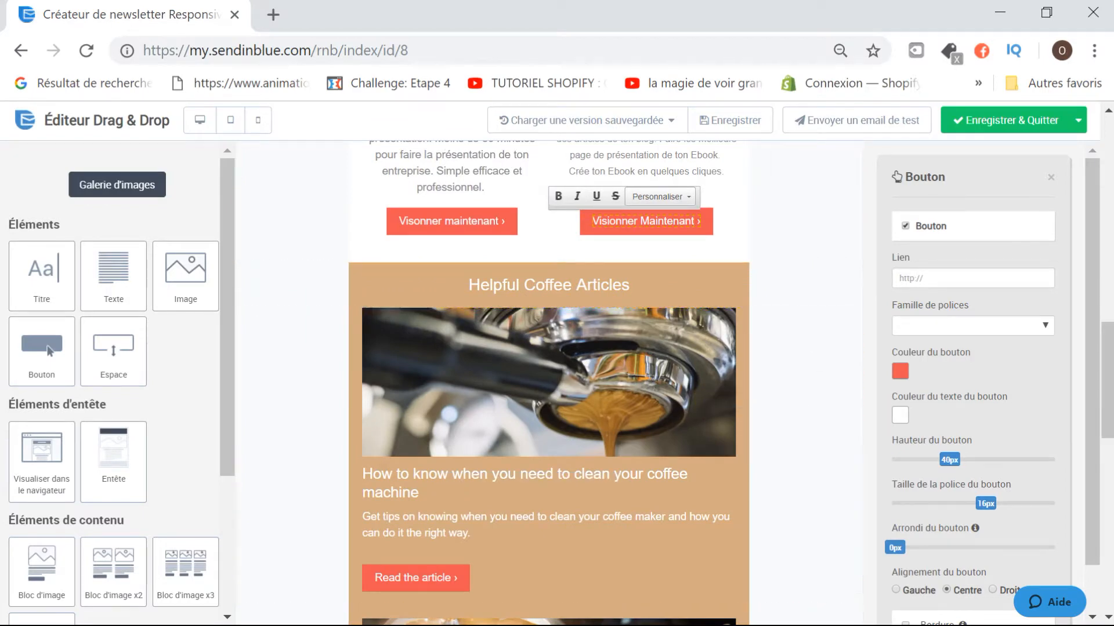
scroll(409, 432, "up", 9)
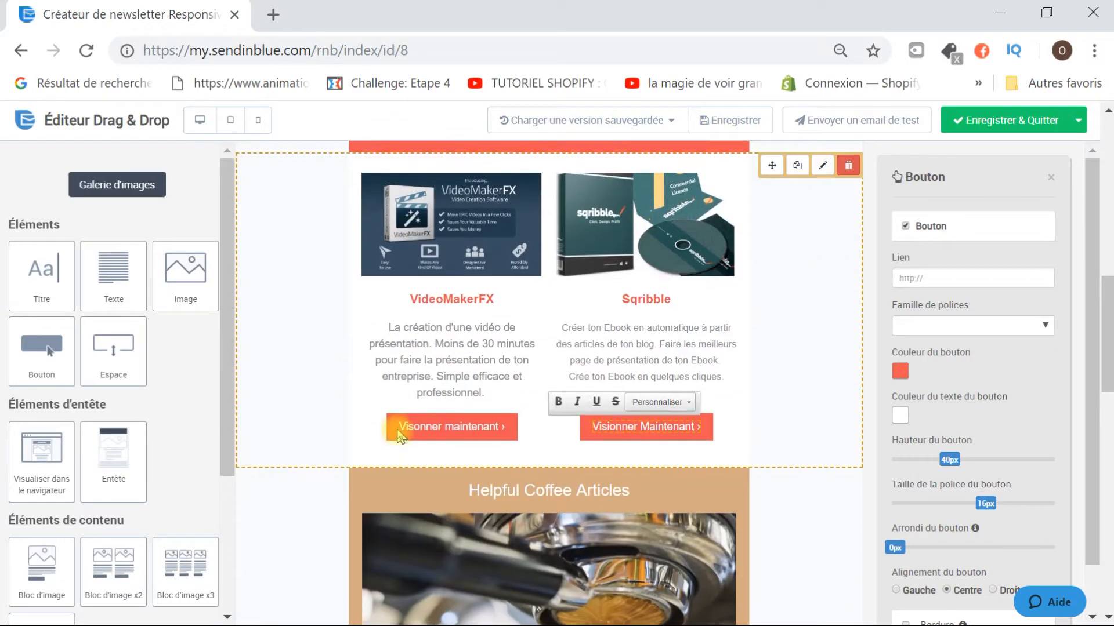
scroll(408, 429, "up", 6)
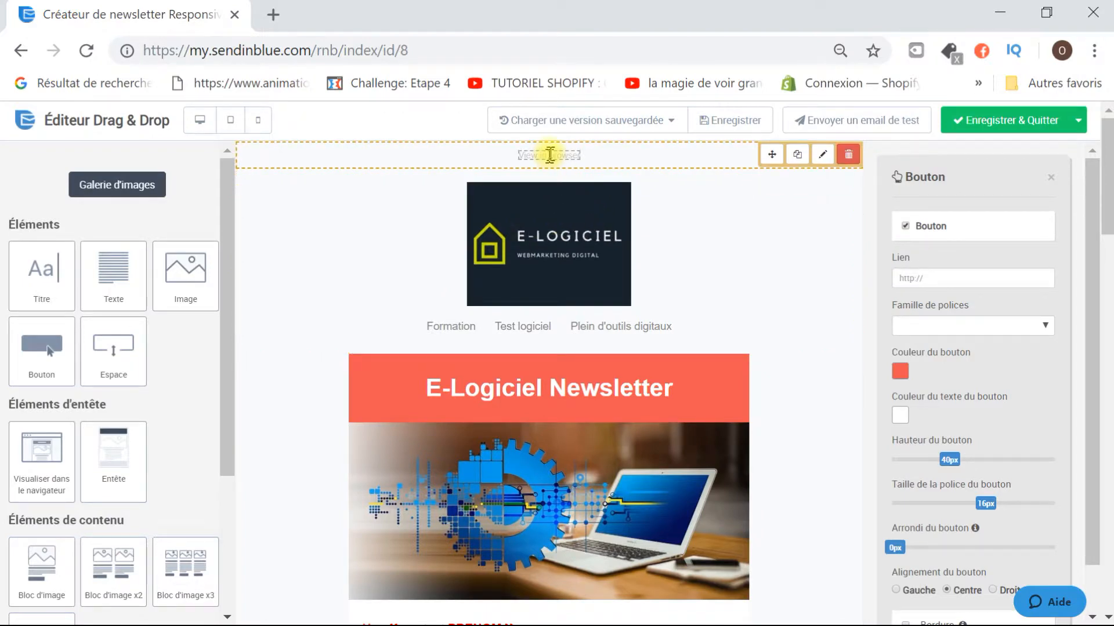
left_click(583, 159)
left_click(584, 161)
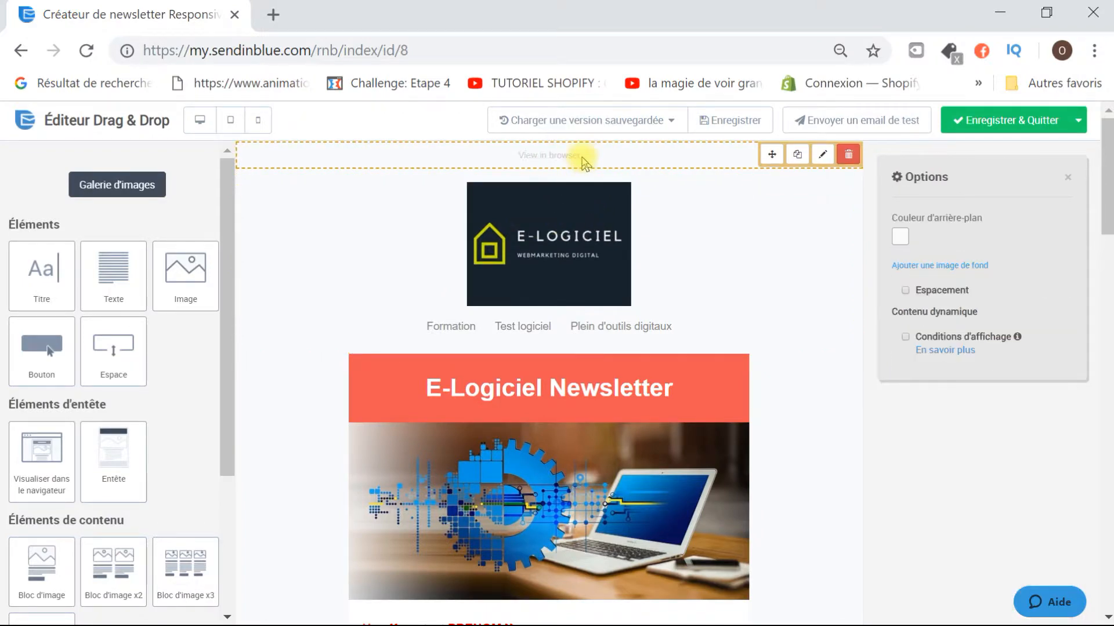
left_click_drag(581, 157, 521, 157)
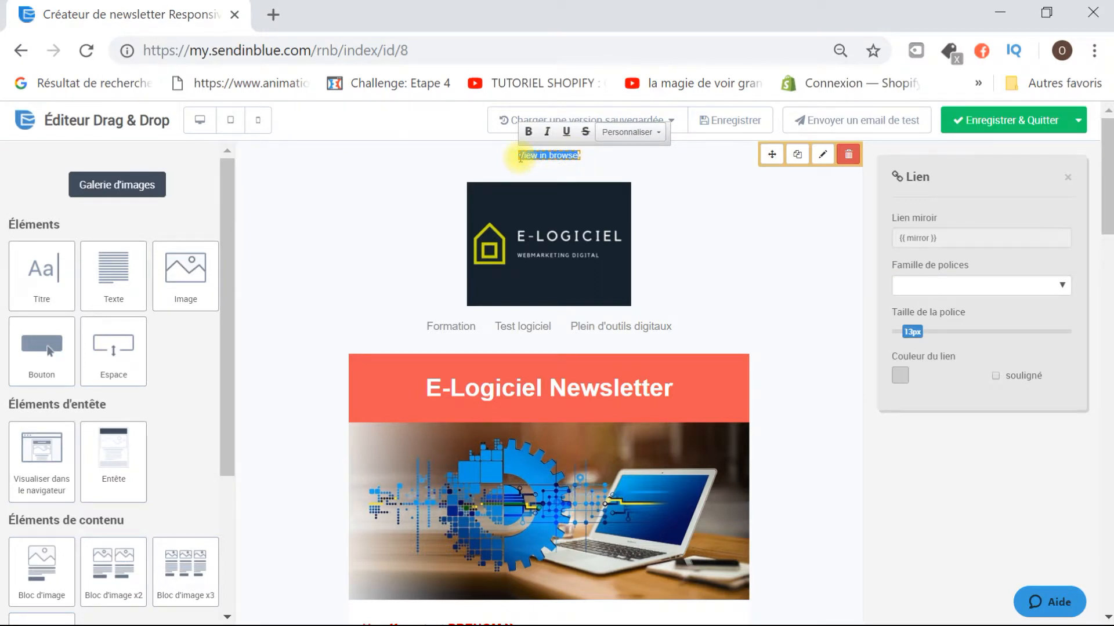
type("Voir le Blog")
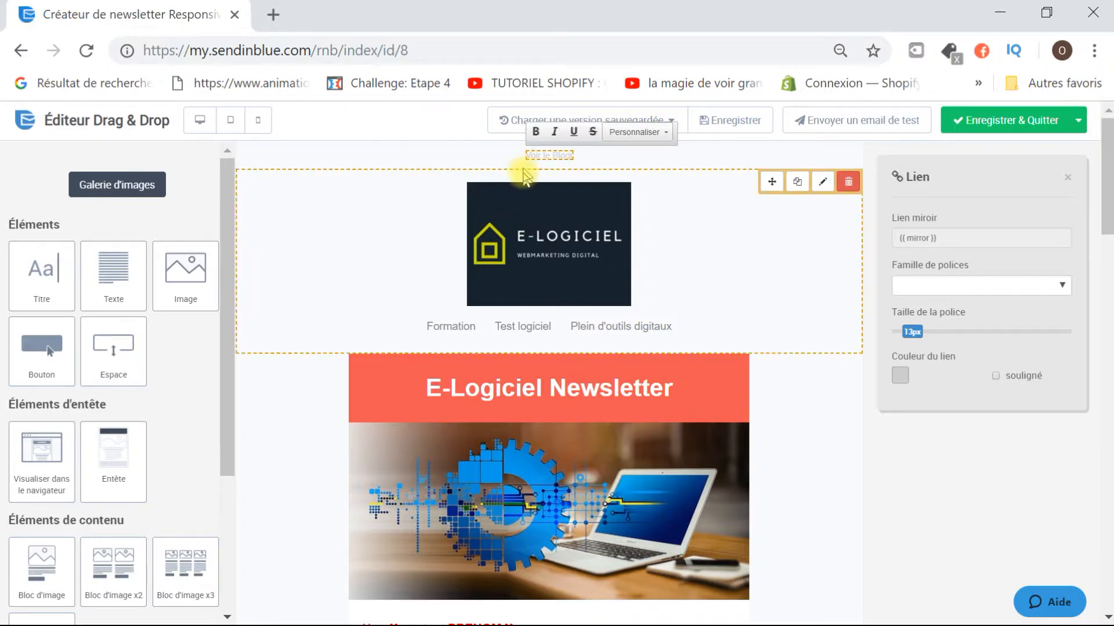
scroll(641, 199, "down", 2)
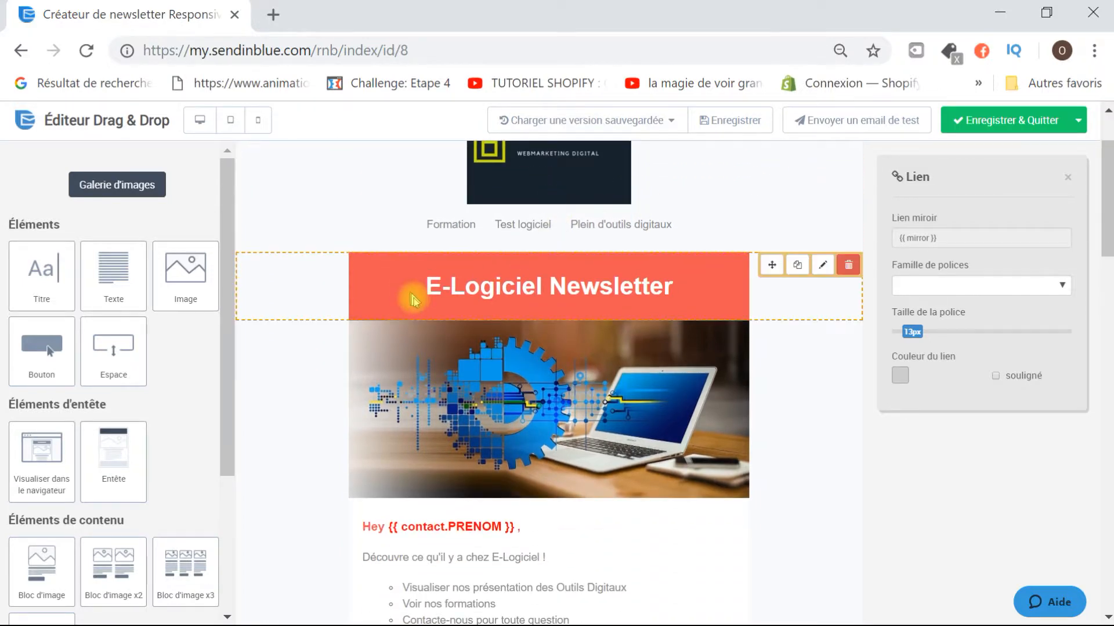
Delete the "Helpful Coffee Articles" title section below the product blocks.
scroll(441, 298, "down", 5)
scroll(480, 310, "down", 4)
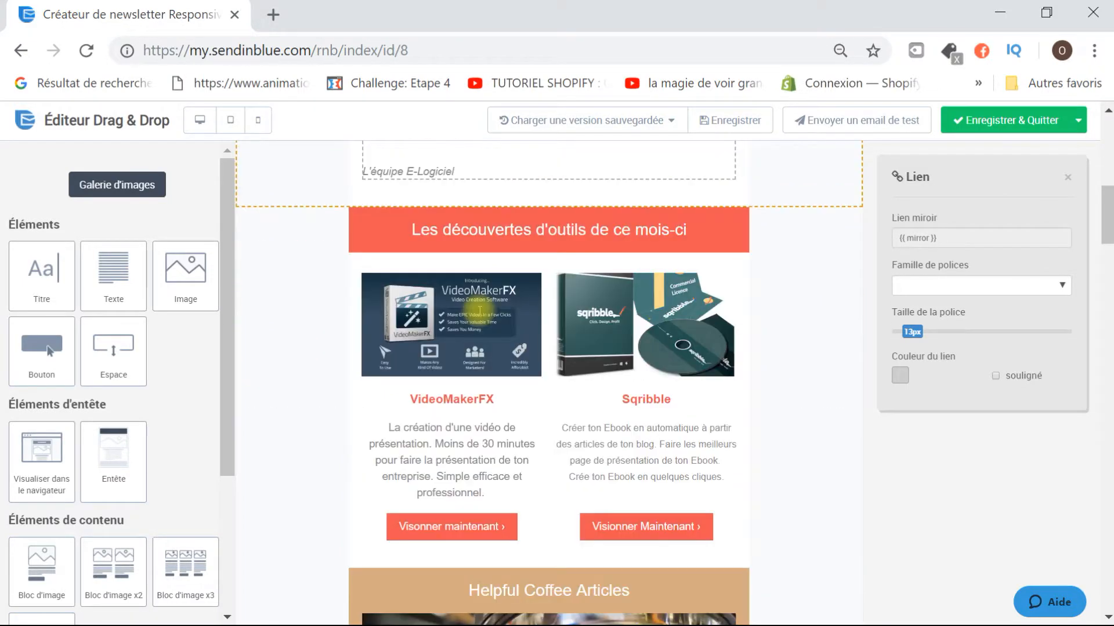
scroll(480, 310, "down", 5)
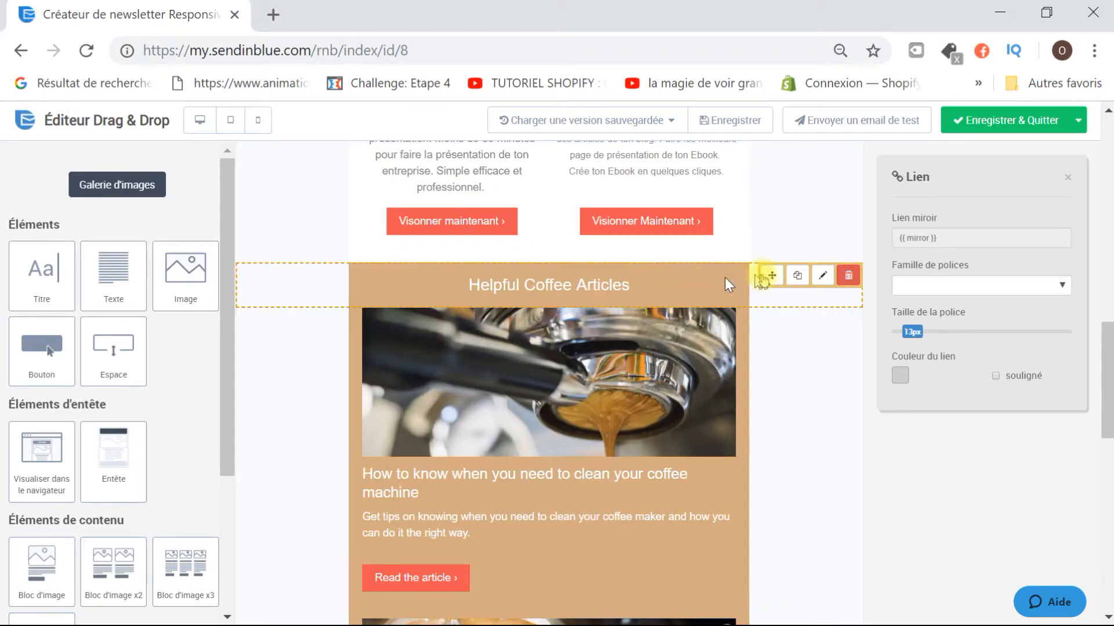
left_click(848, 276)
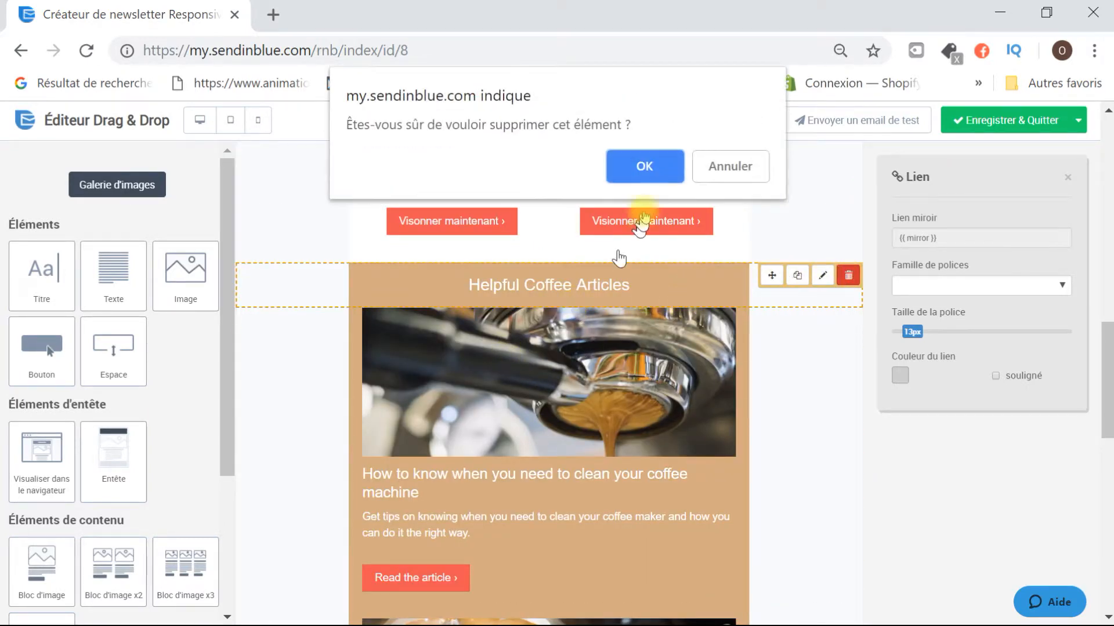
left_click(652, 168)
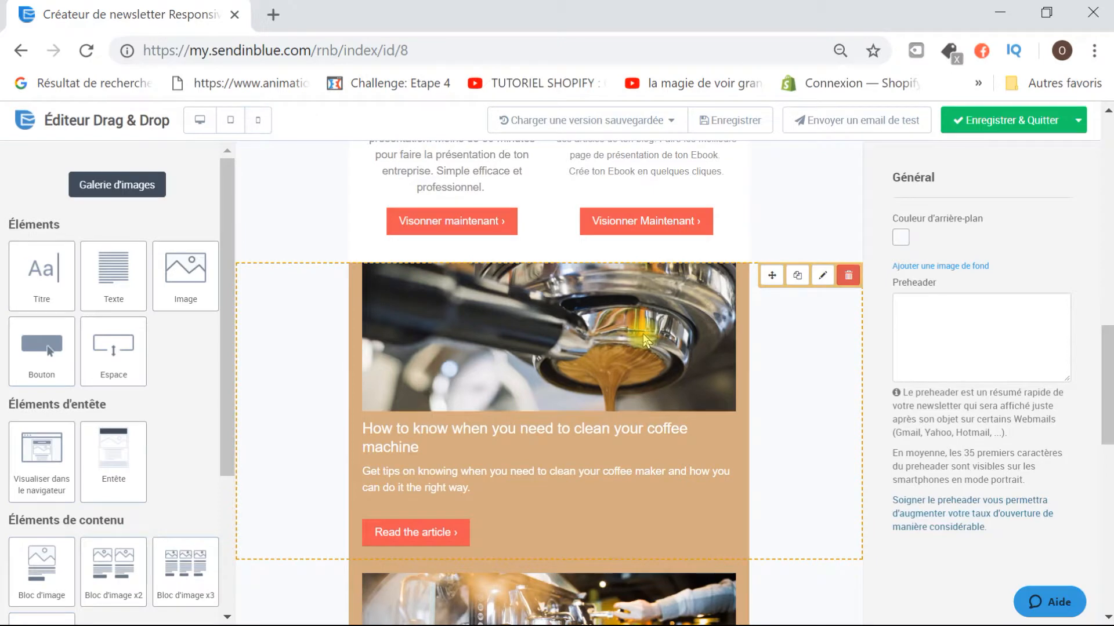
Delete the two coffee article blocks and the "Refer a friend for free coffee!" block below the product section.
left_click(823, 276)
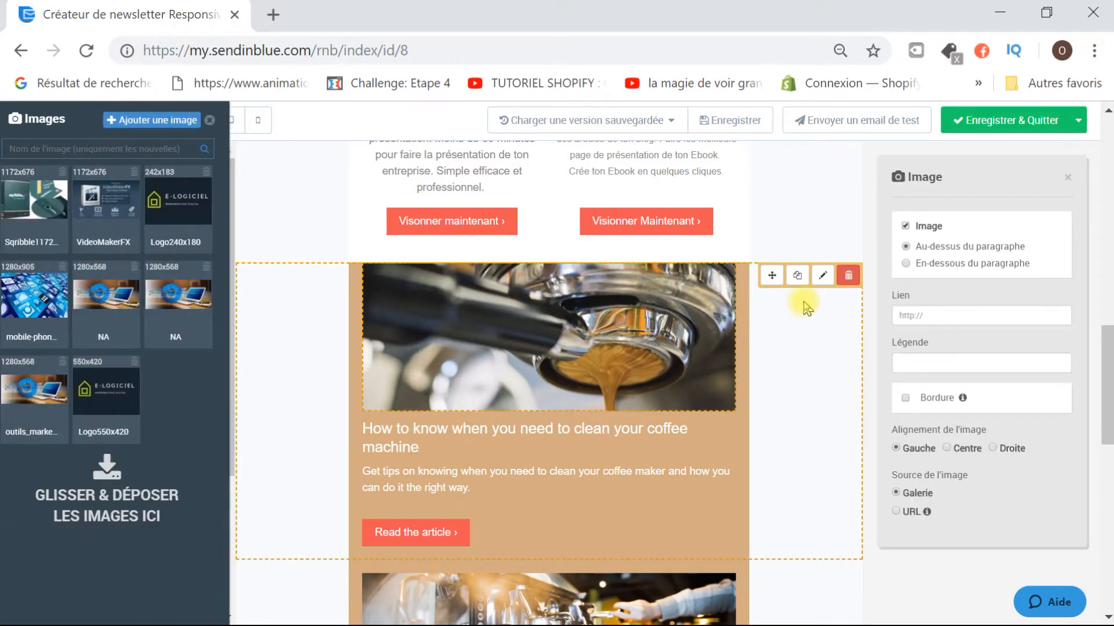
left_click(848, 276)
left_click(673, 169)
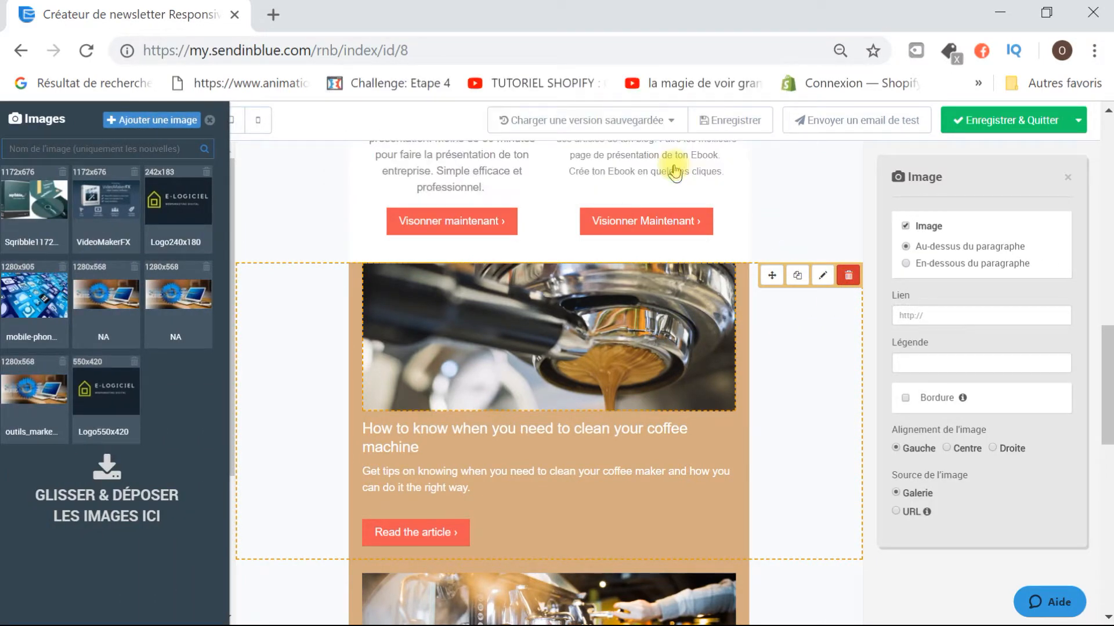
left_click(822, 275)
left_click(848, 276)
left_click(646, 167)
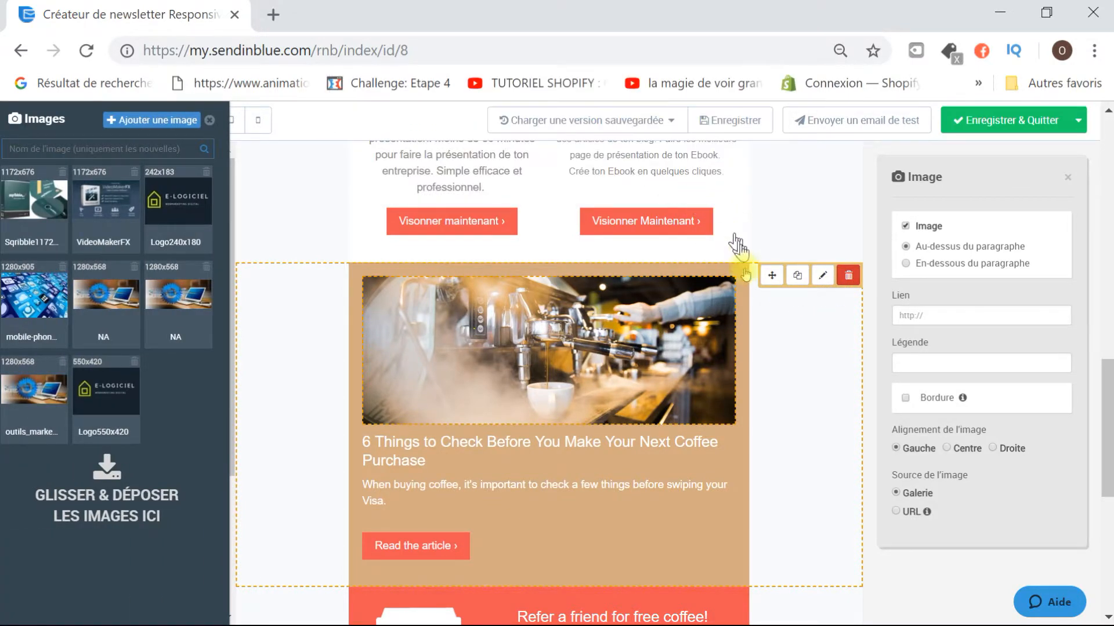
left_click(856, 277)
left_click(657, 168)
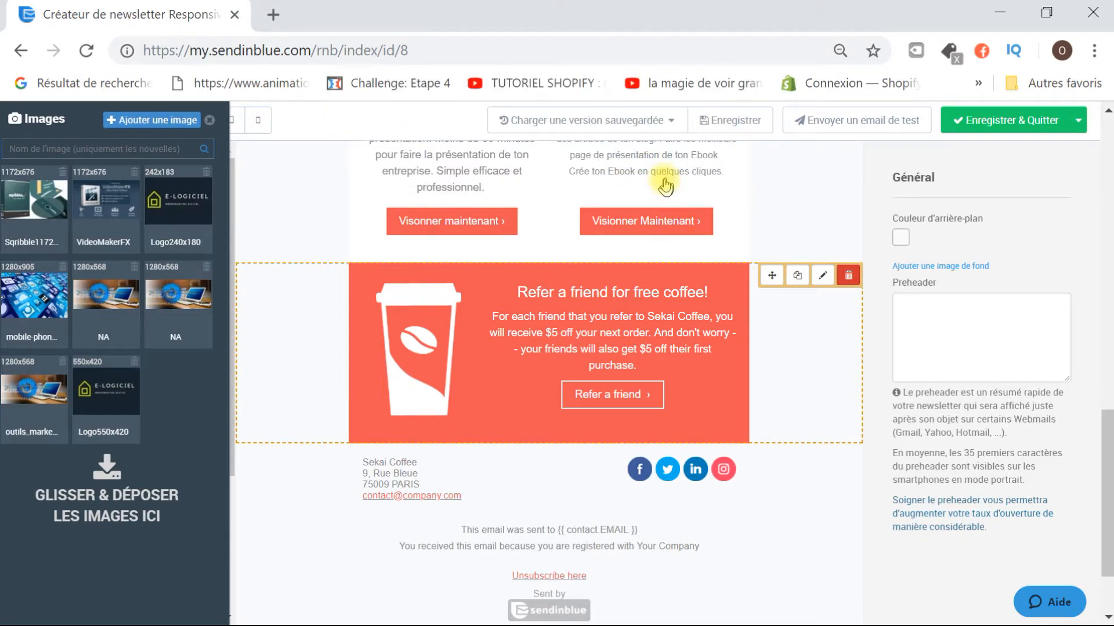
Replace the company contact details beside the social icons with "Suis-nous en continue !", leaving an empty line above it.
left_click(454, 387)
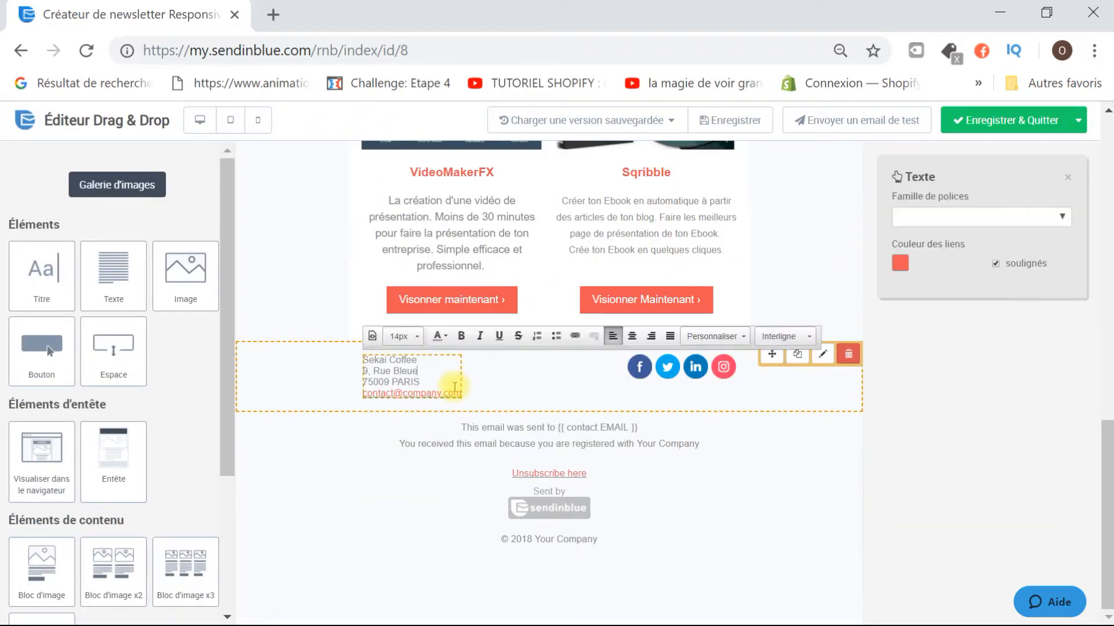
triple_click(454, 385)
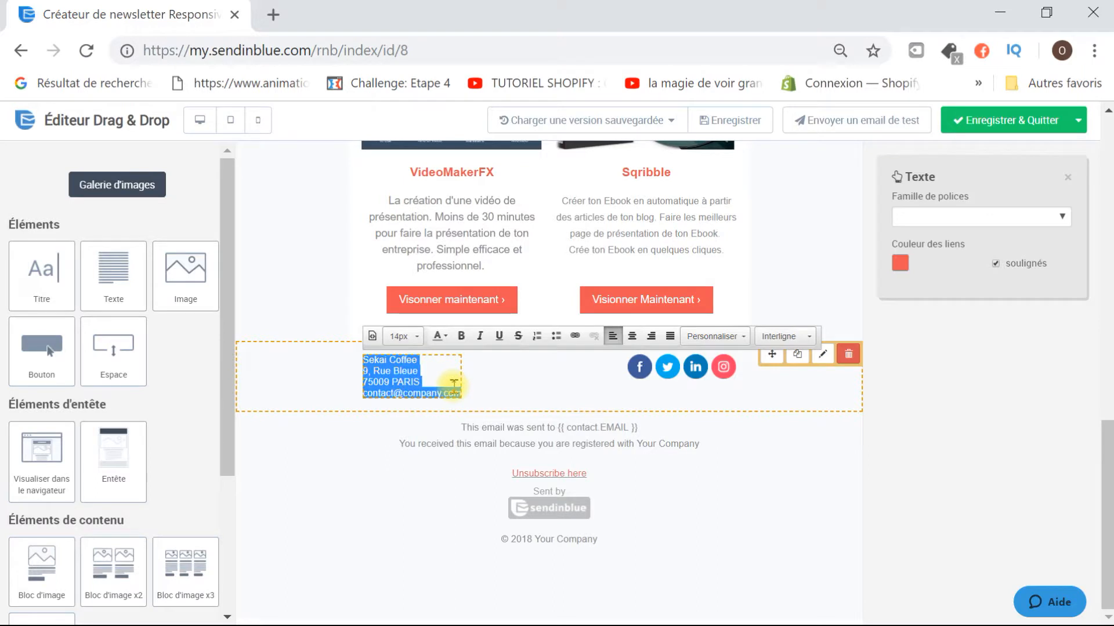
key("BackSpace")
type("Suiv")
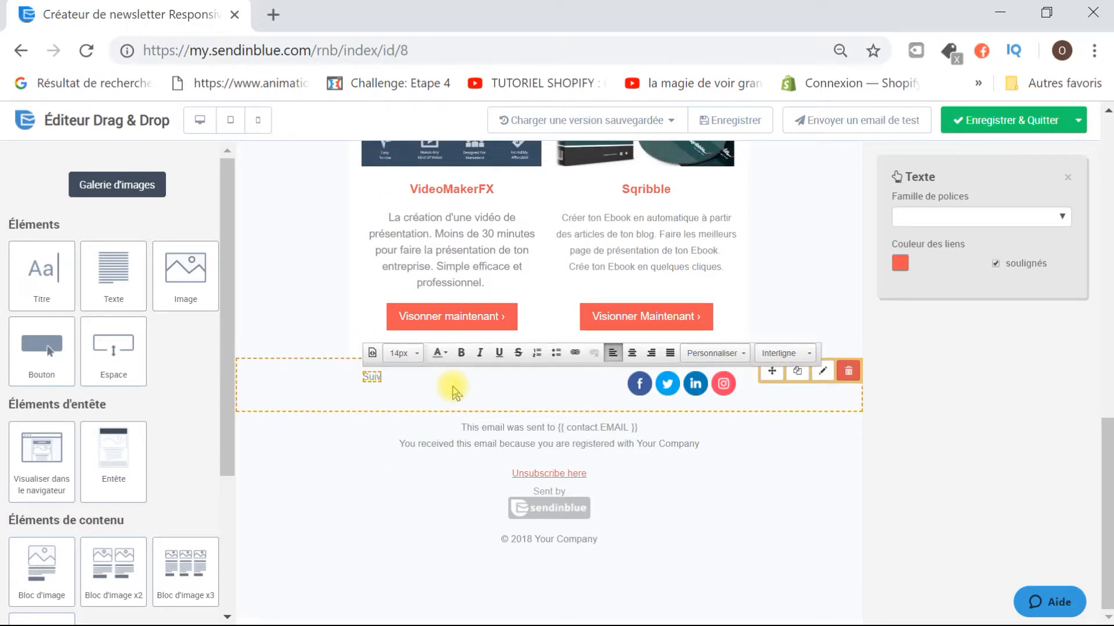
key("BackSpace")
type("te")
key("BackSpace")
key("BackSpace")
type("s-nosu")
key("BackSpace")
key("BackSpace")
key("BackSpace")
type("ous en continue !")
key("Return")
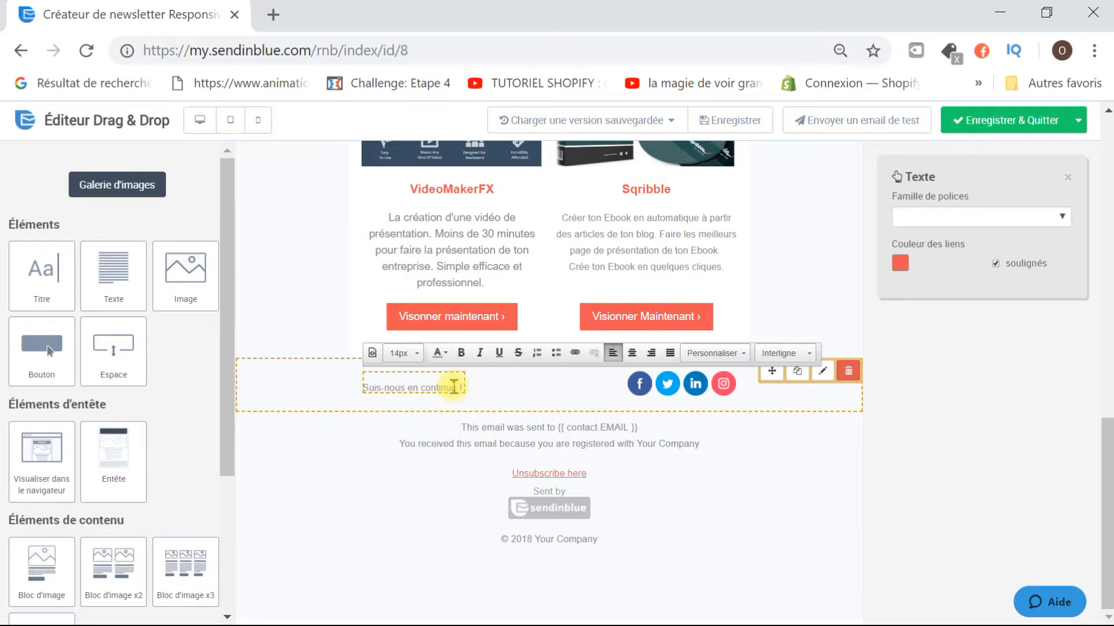
Replace "This email was sent to" in the footer with "Cet email s'adresse à", keeping the {{ contact.EMAIL }} placeholder.
left_click(504, 427)
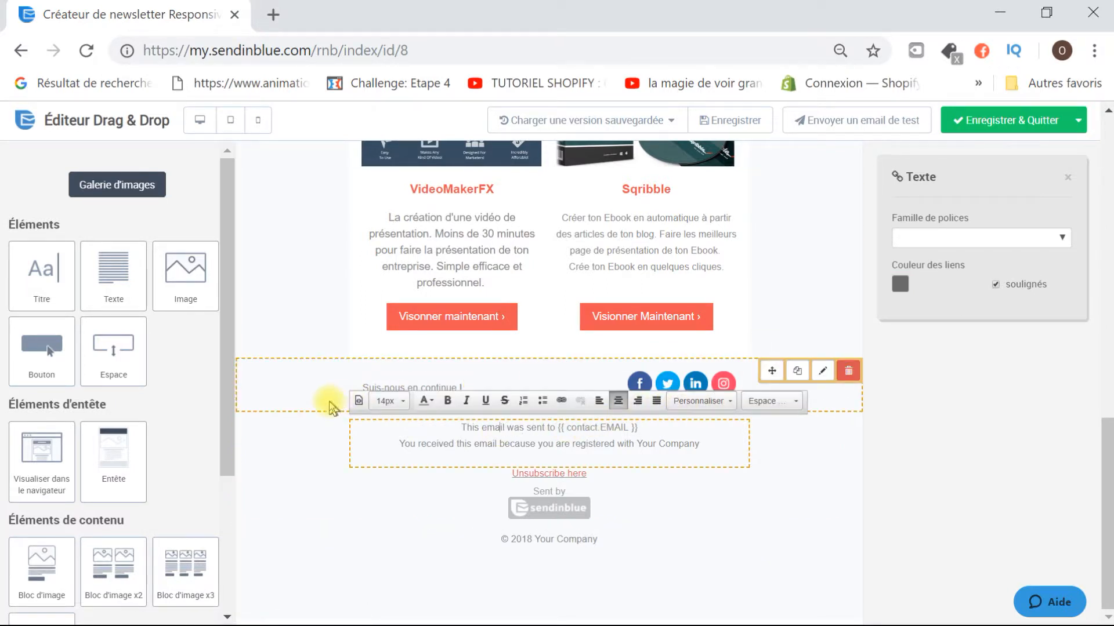
left_click_drag(555, 427, 462, 426)
type("Cet")
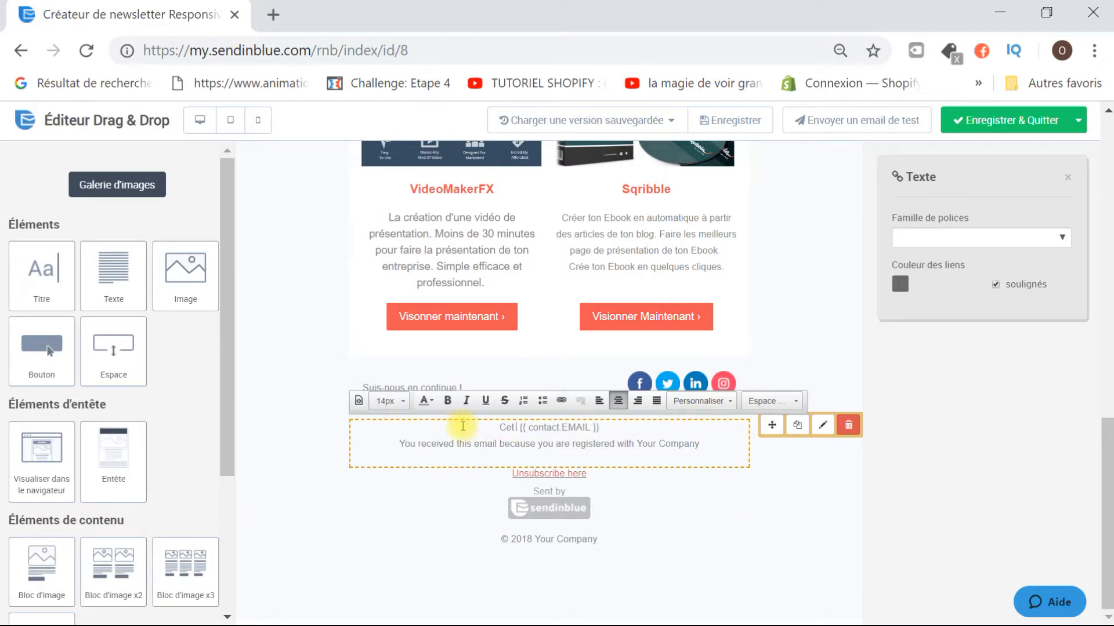
type(" email")
key("BackSpace")
type("l ")
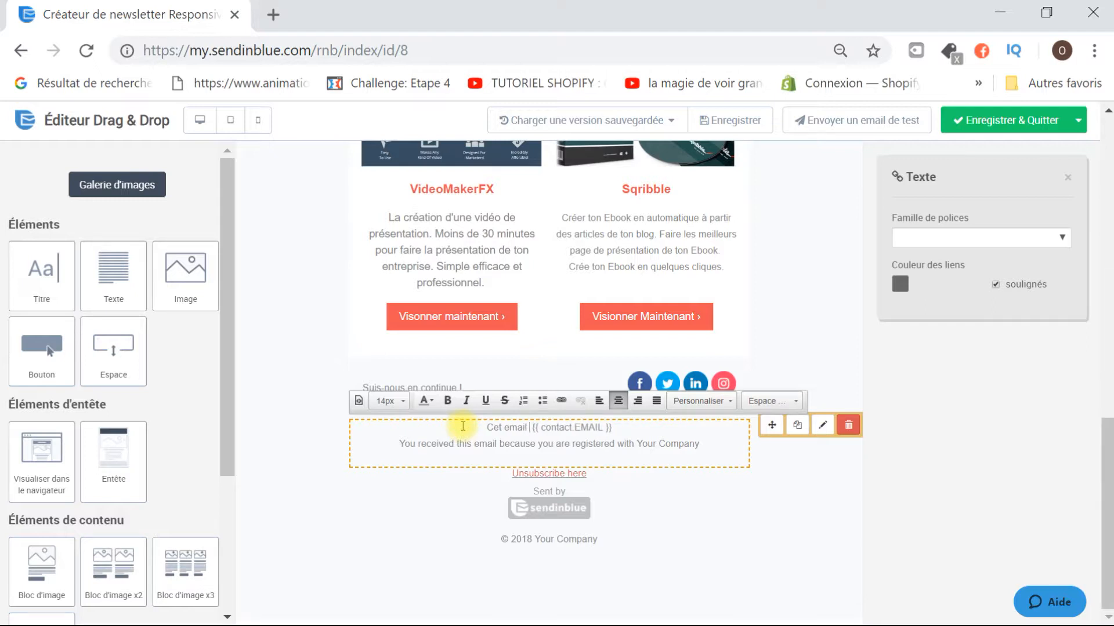
type("est")
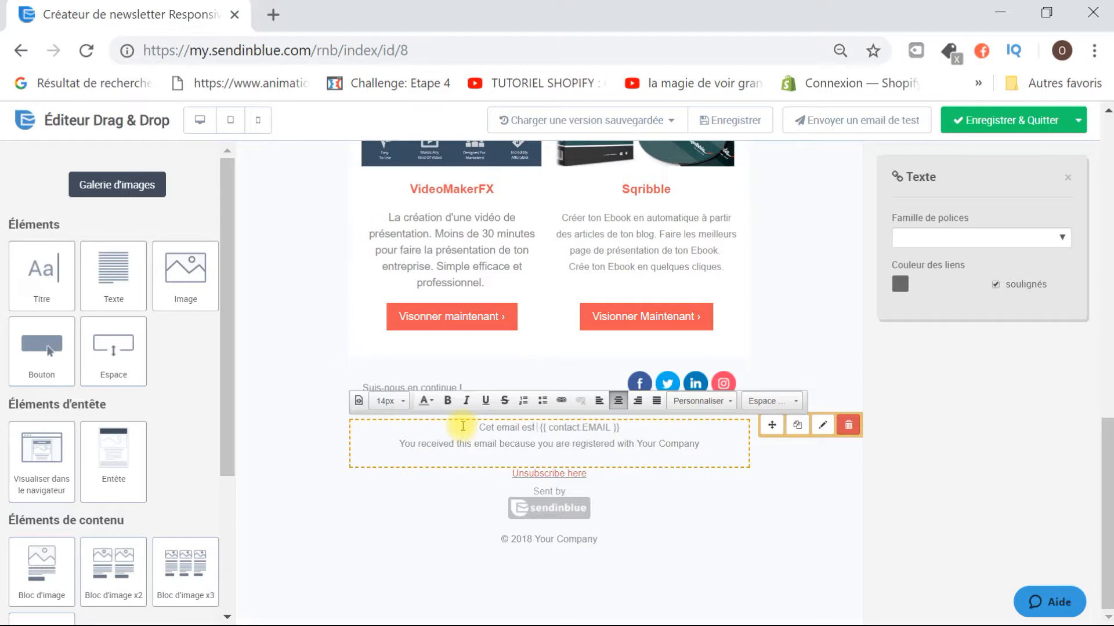
key("BackSpace")
key("BackSpace")
key("BackSpace")
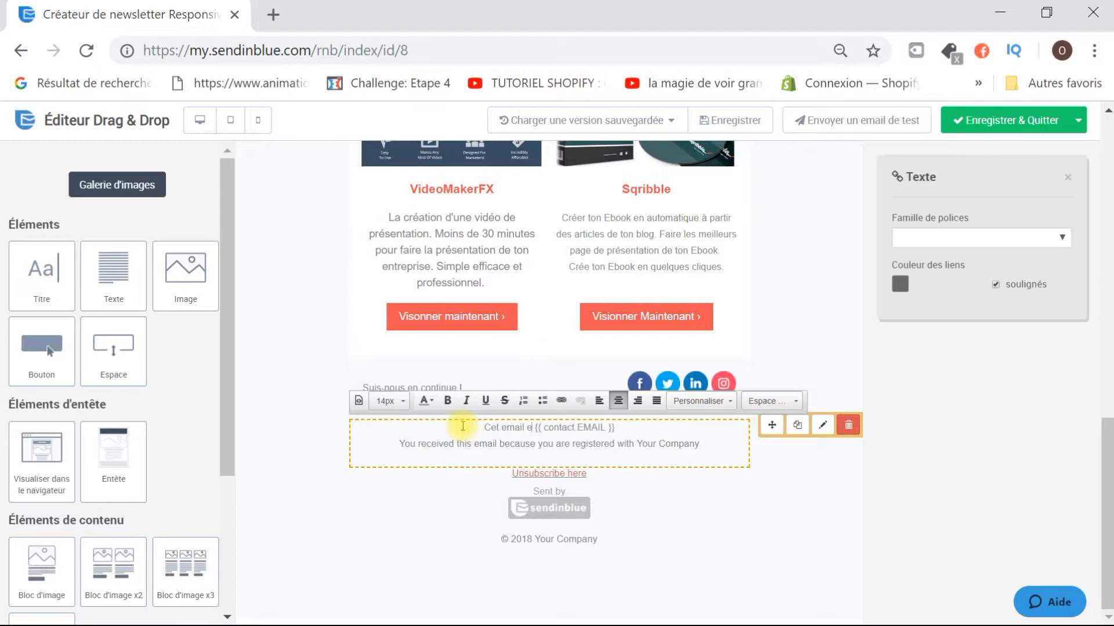
type("s'adresse")
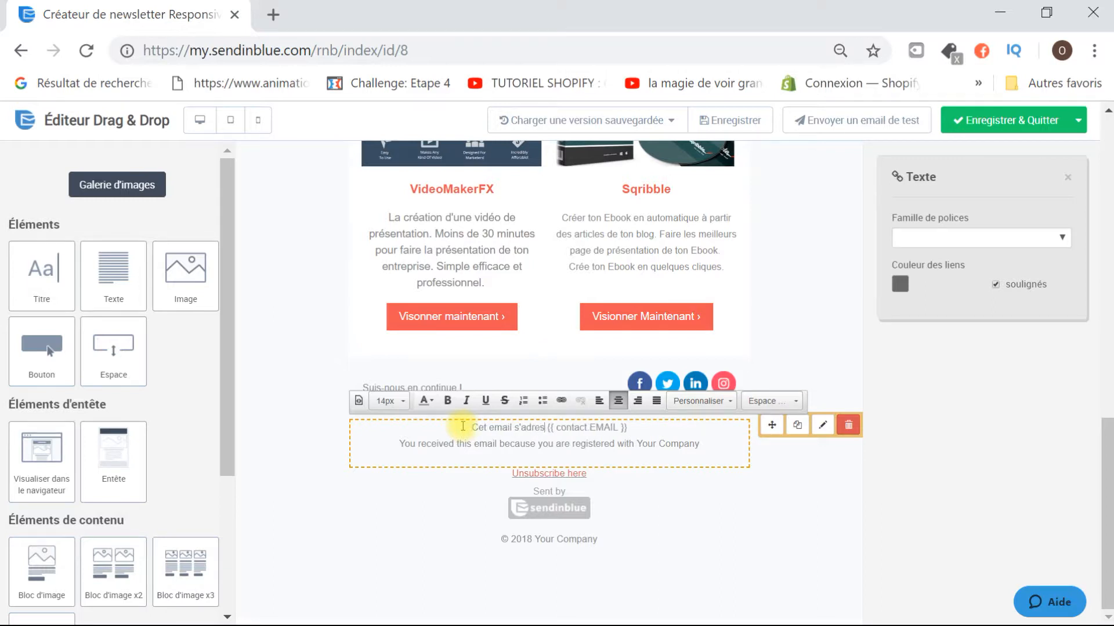
type(" à")
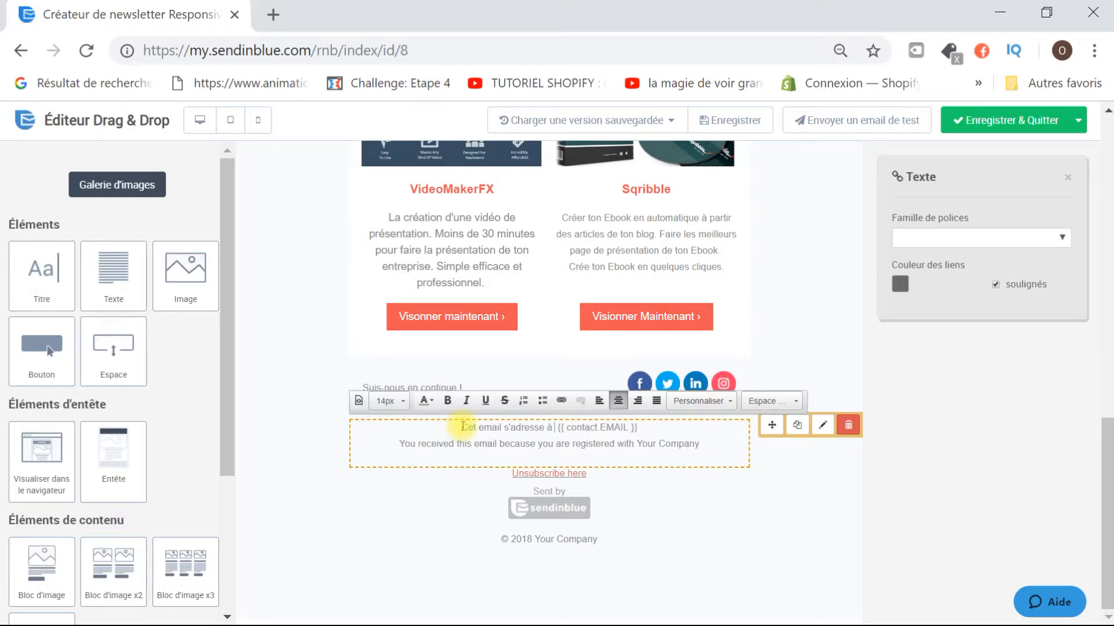
key("Delete")
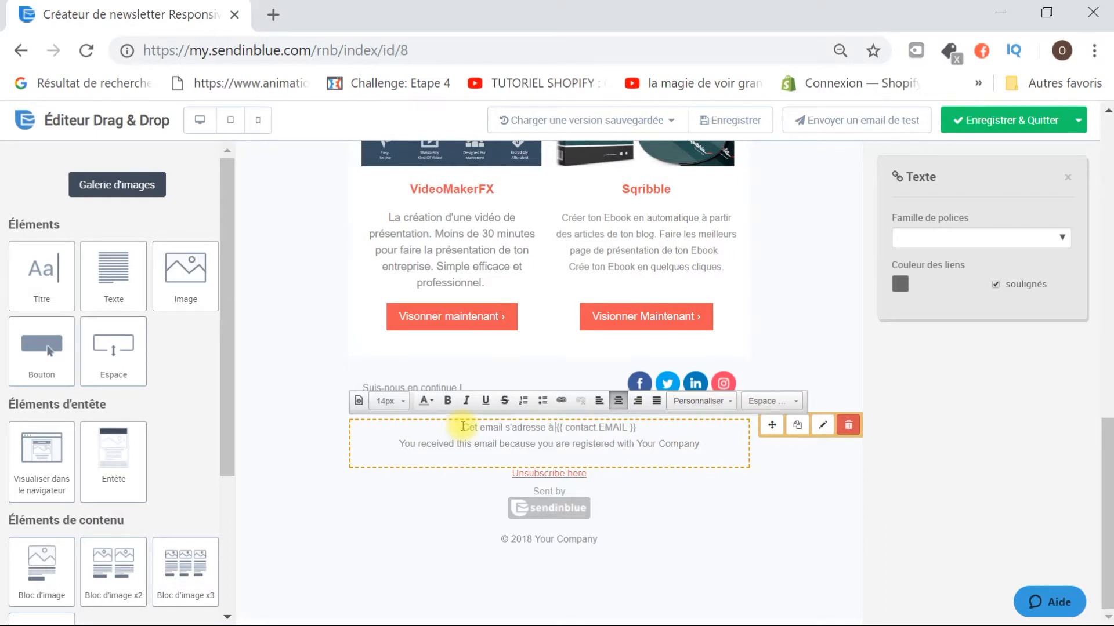
left_click_drag(640, 427, 553, 429)
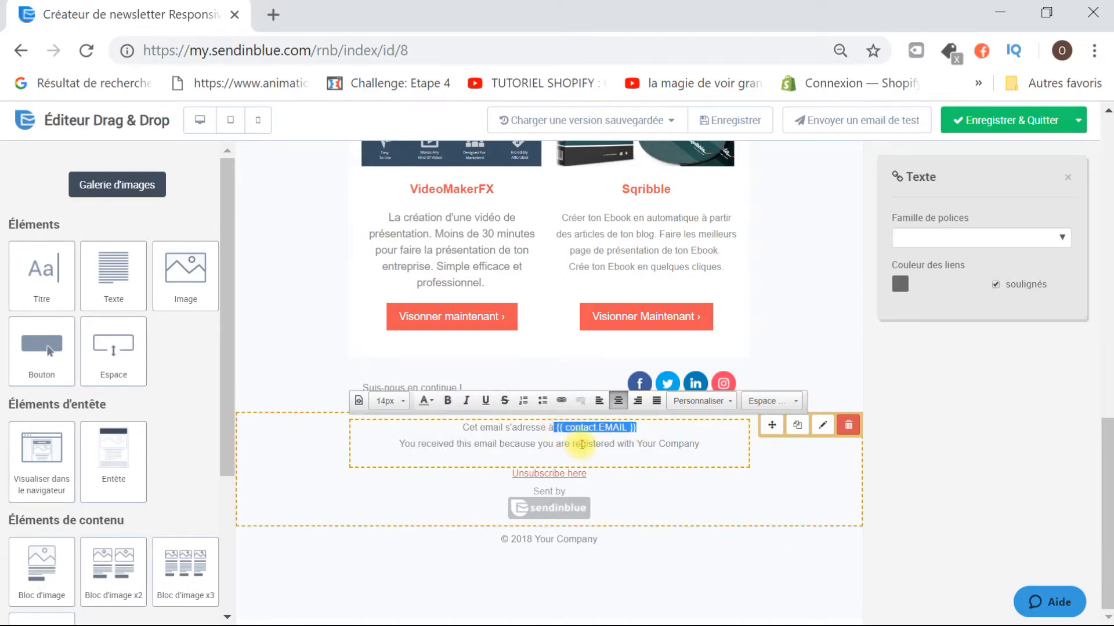
Replace the footer's second line with "Tu reçois l'email suite à ton inscription à la Newsletter".
left_click(723, 460)
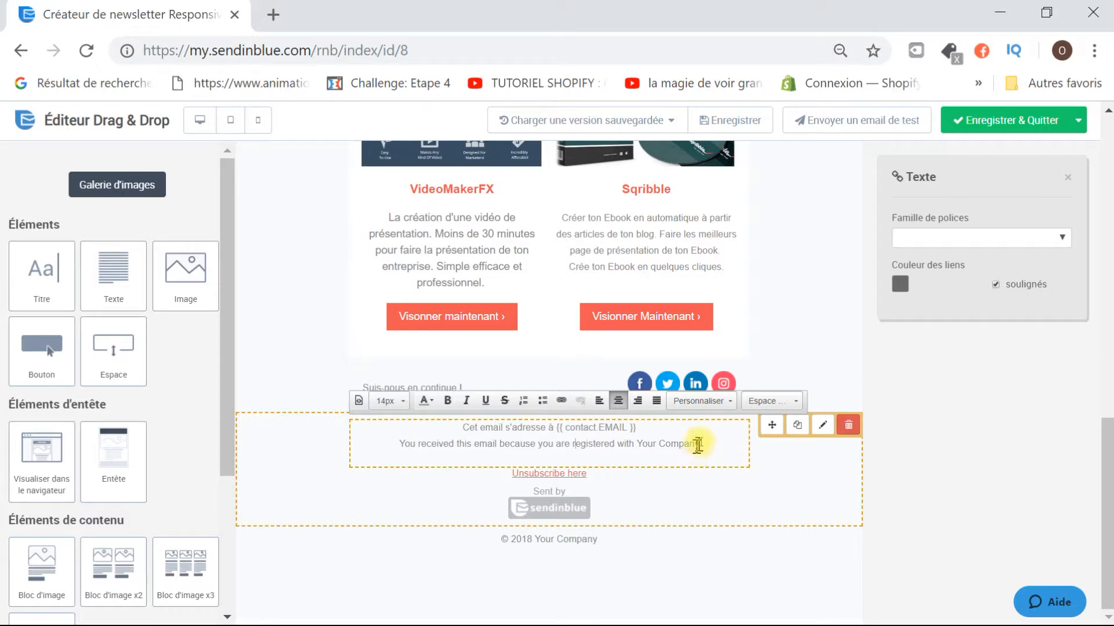
left_click_drag(699, 444, 405, 447)
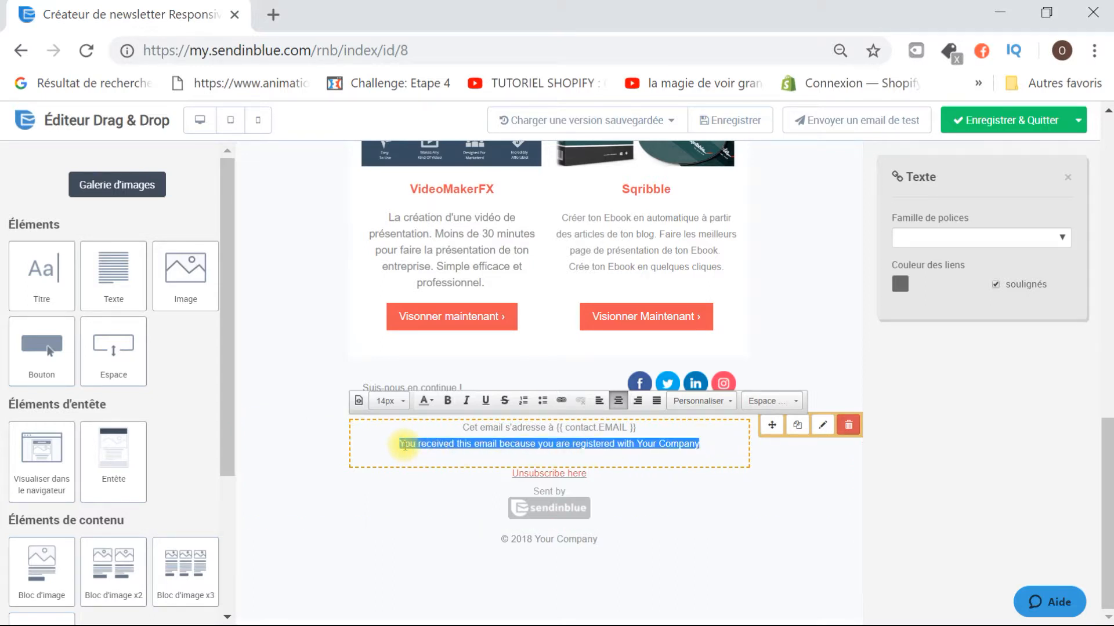
type("Tu reçois")
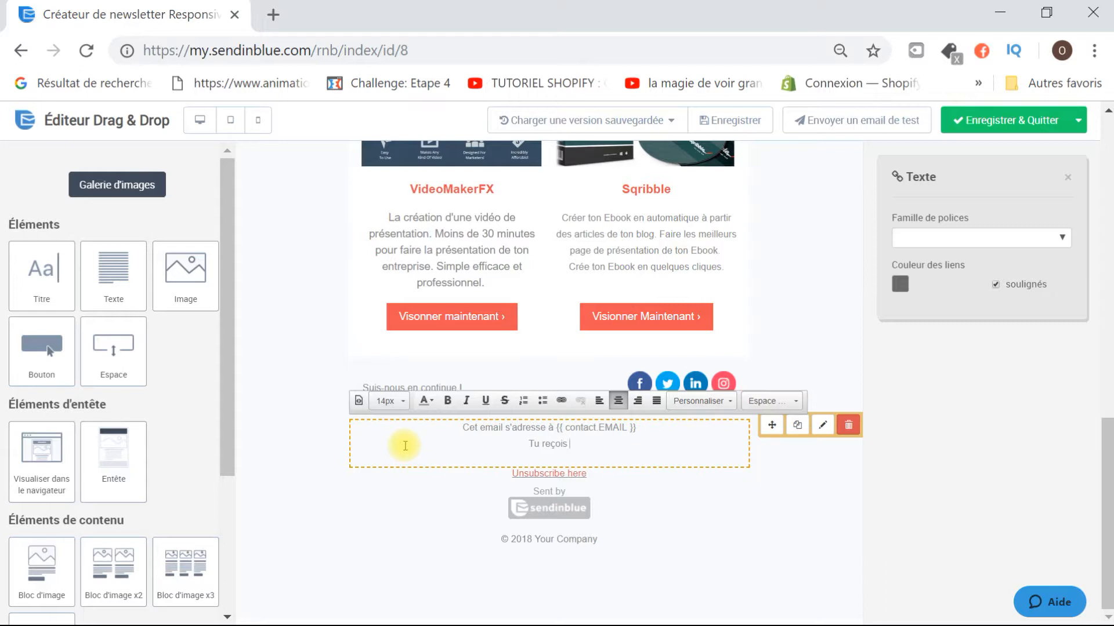
type("l'email suite à ton inscription ")
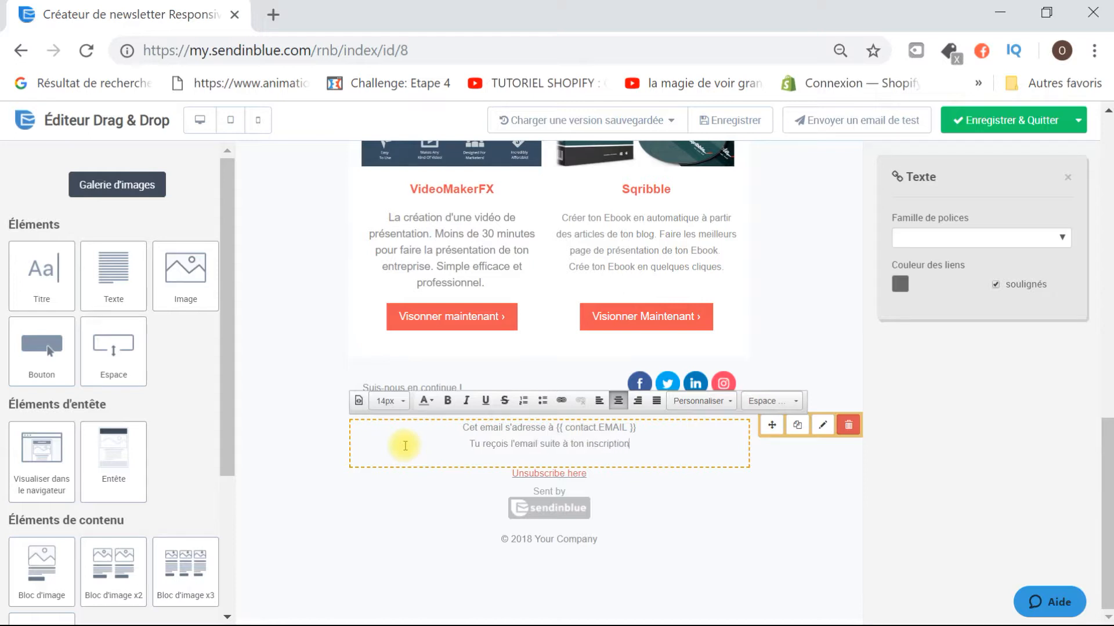
type("à la Ne")
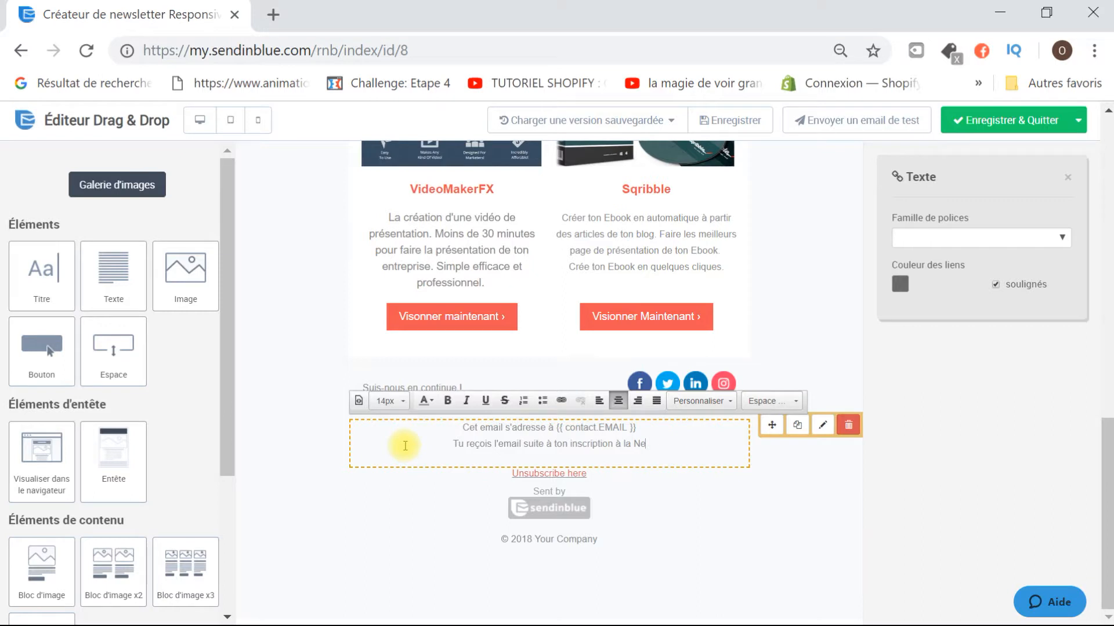
type("wsletter")
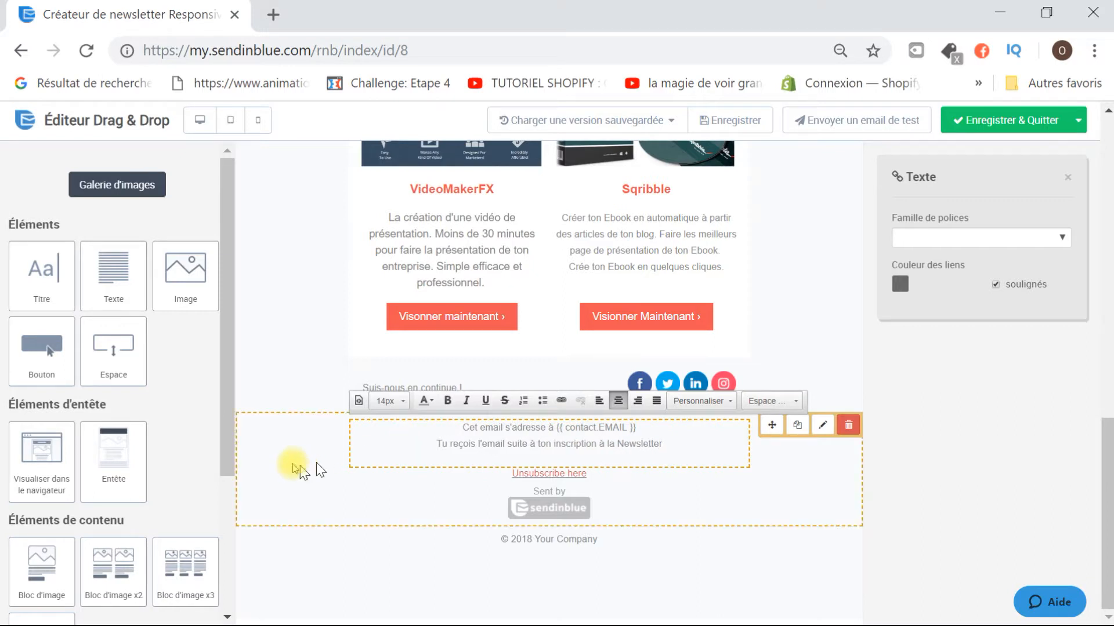
Change the "Unsubscribe here" link text in the footer to "Se désabonner".
left_click(560, 475)
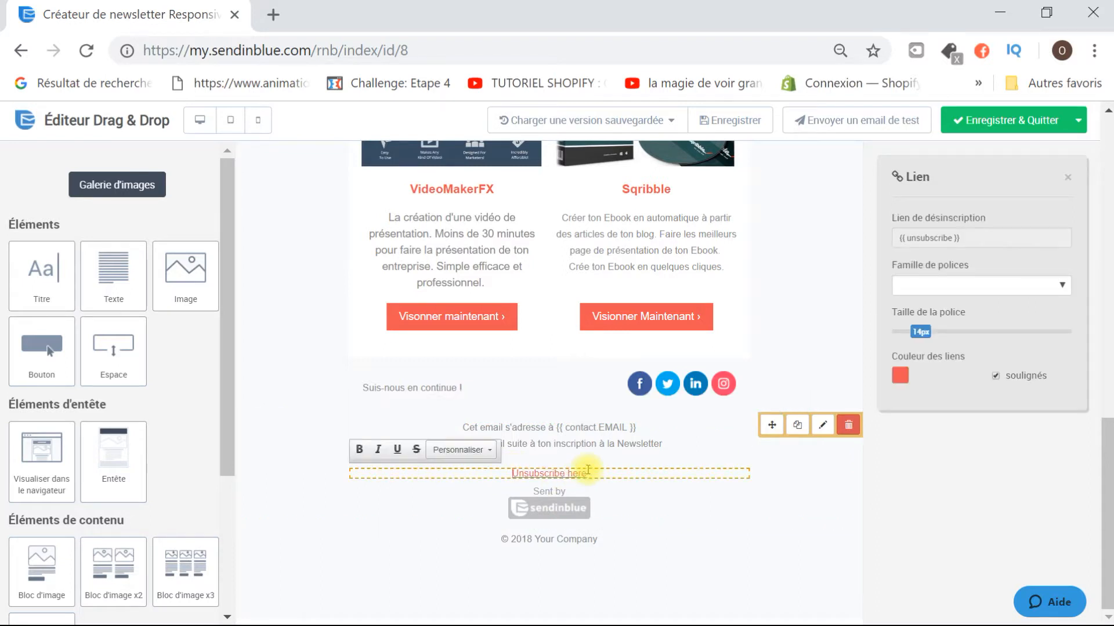
left_click_drag(587, 472, 507, 468)
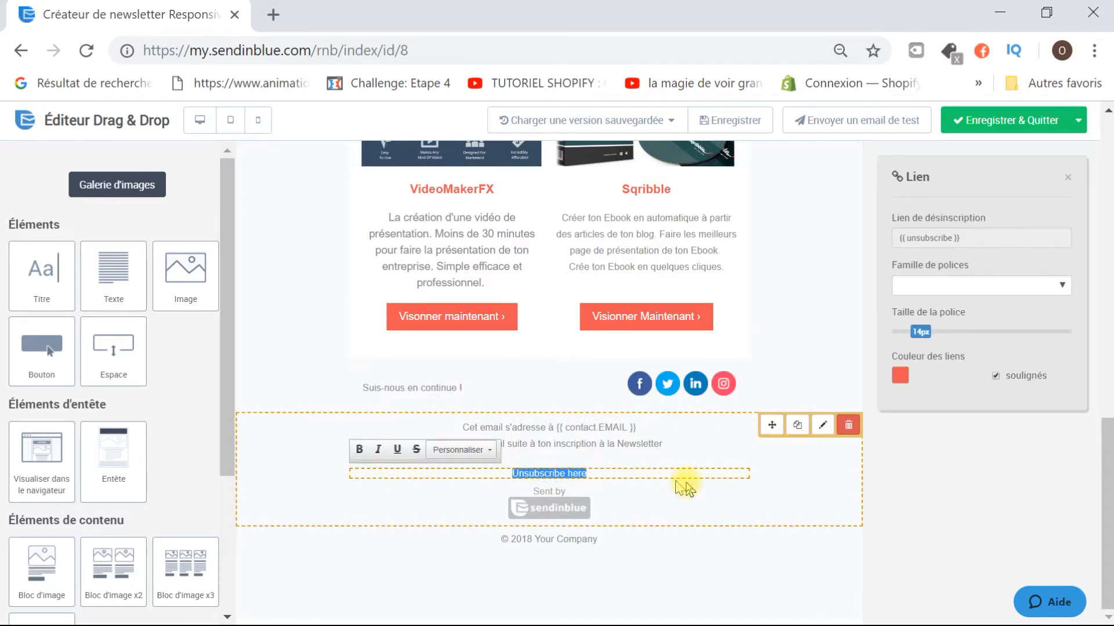
type("Se désa")
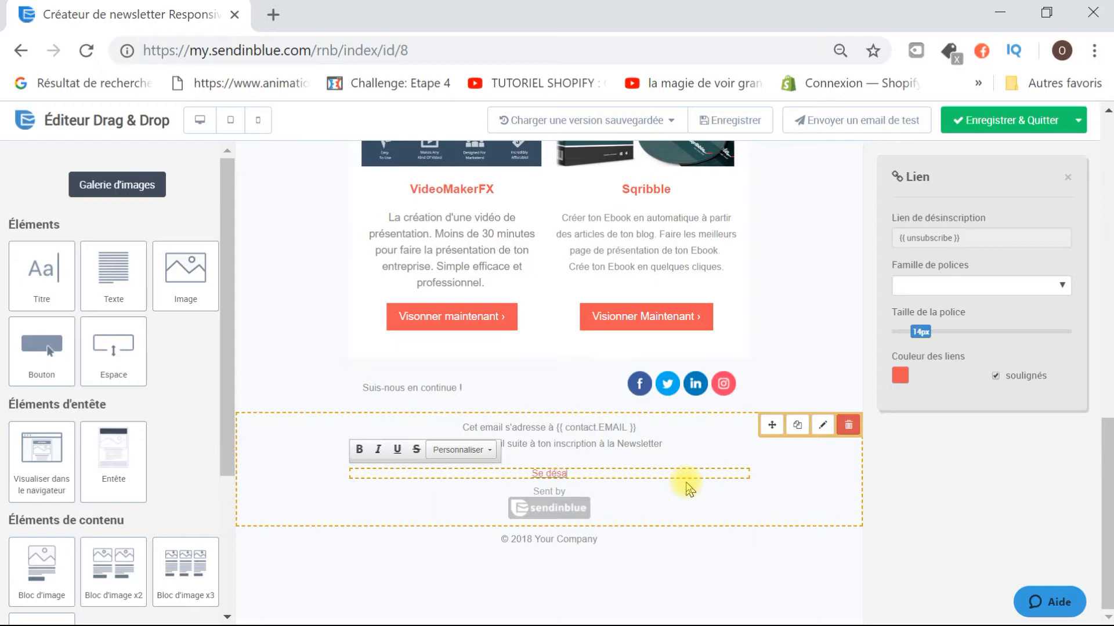
type("bonner")
Change the copyright line at the end of the footer to "© 2019 E-Logiciel".
left_click(545, 538)
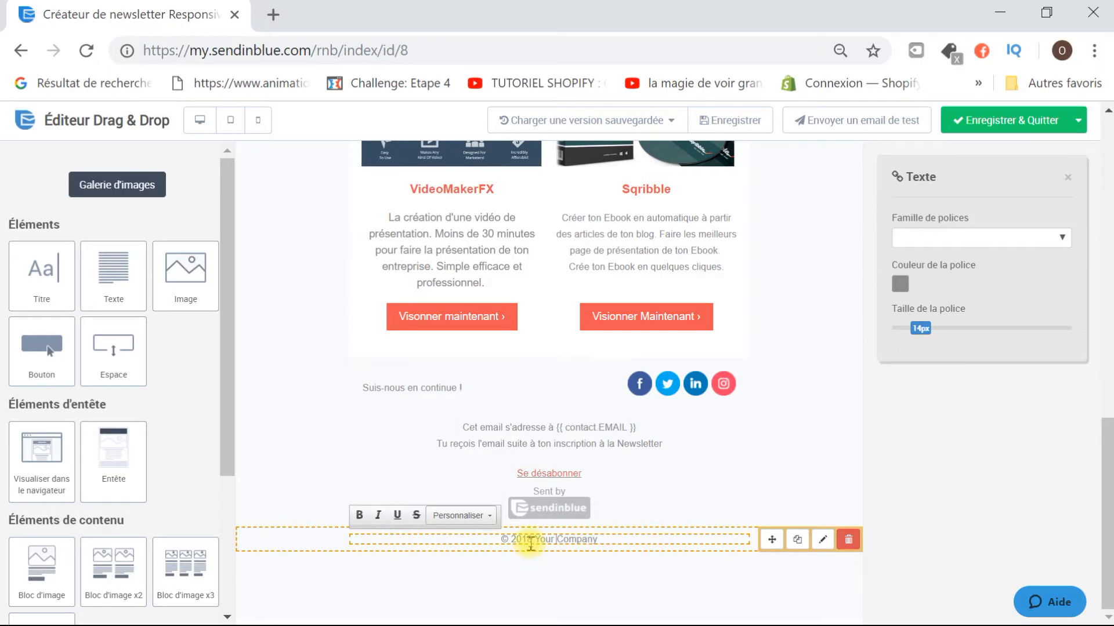
key("BackSpace")
type("9")
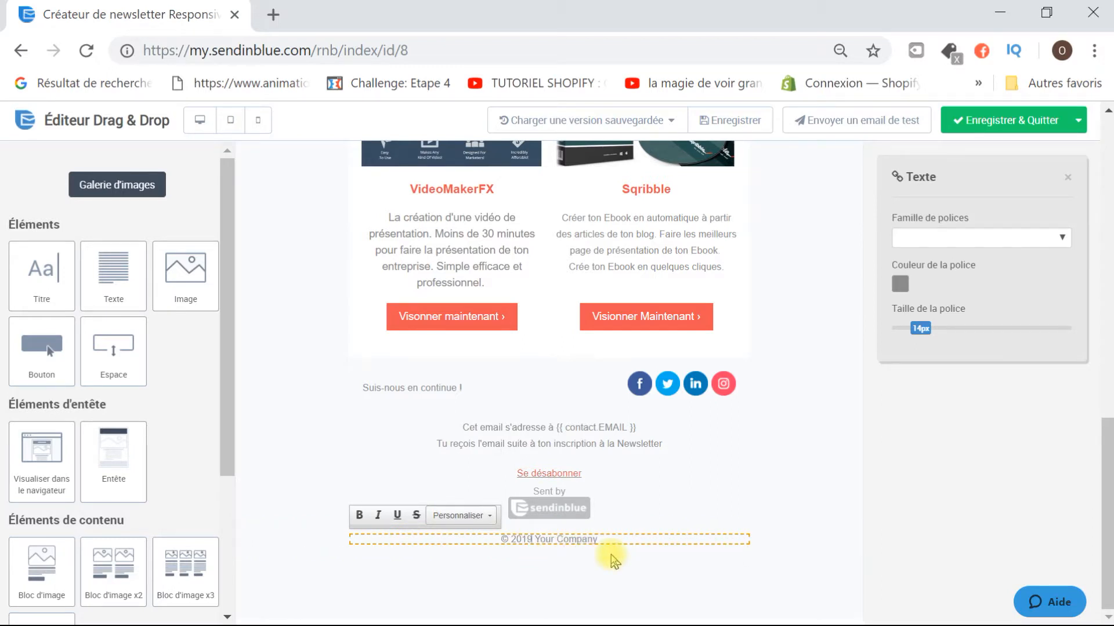
key("Delete")
key("Delete")
key("Delete")
key("Delete")
key("Delete")
key("Delete")
key("Delete")
key("Delete")
key("Delete")
key("Delete")
key("Delete")
key("Delete")
key("Delete")
type("E-Logiciel")
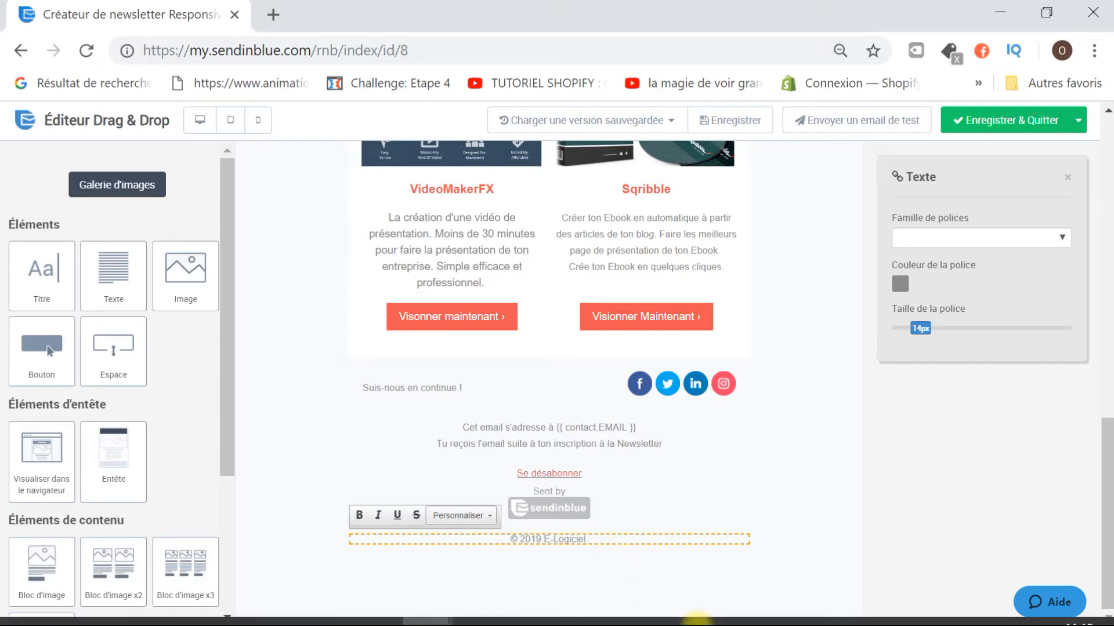
Try to edit the mirror link of the "Voir le Blog" text above the logo.
scroll(607, 465, "up", 1)
scroll(606, 465, "up", 15)
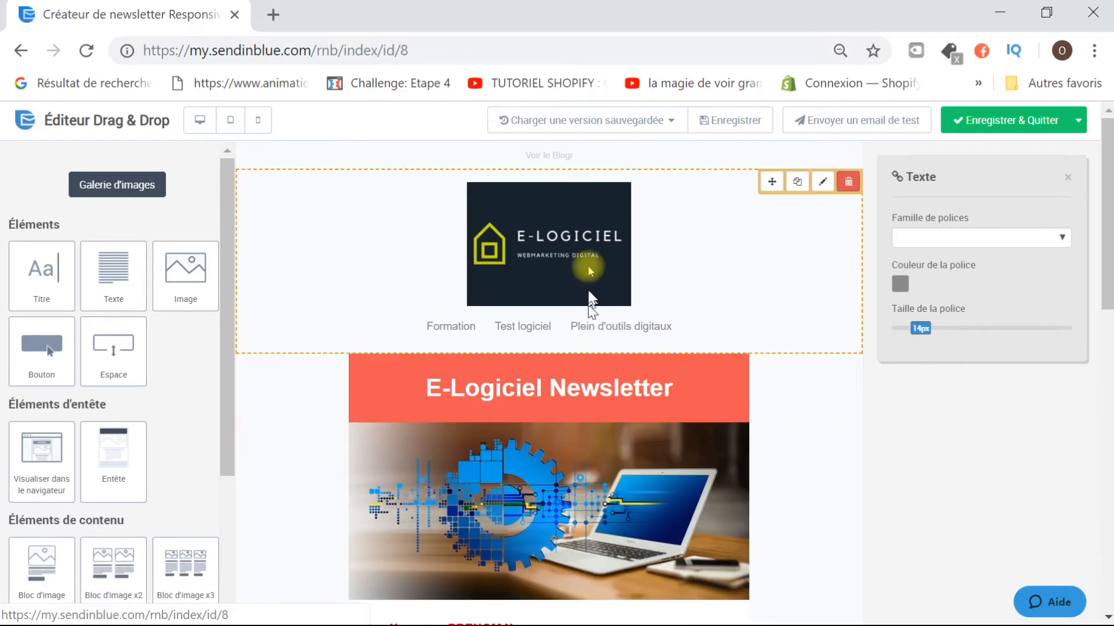
left_click(568, 156)
left_click(740, 160)
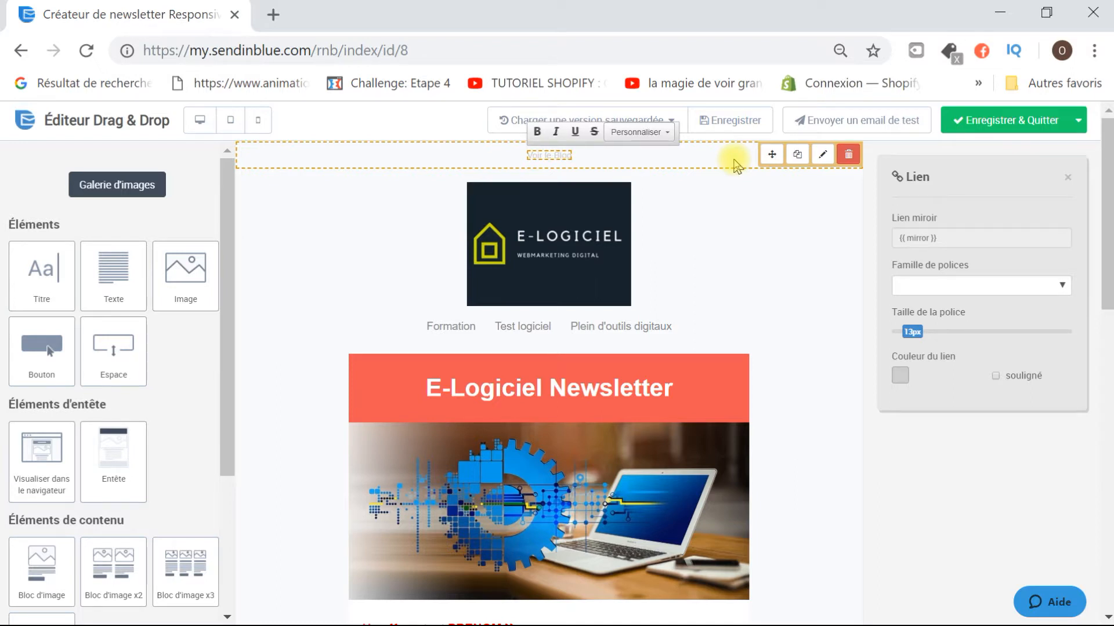
left_click(997, 481)
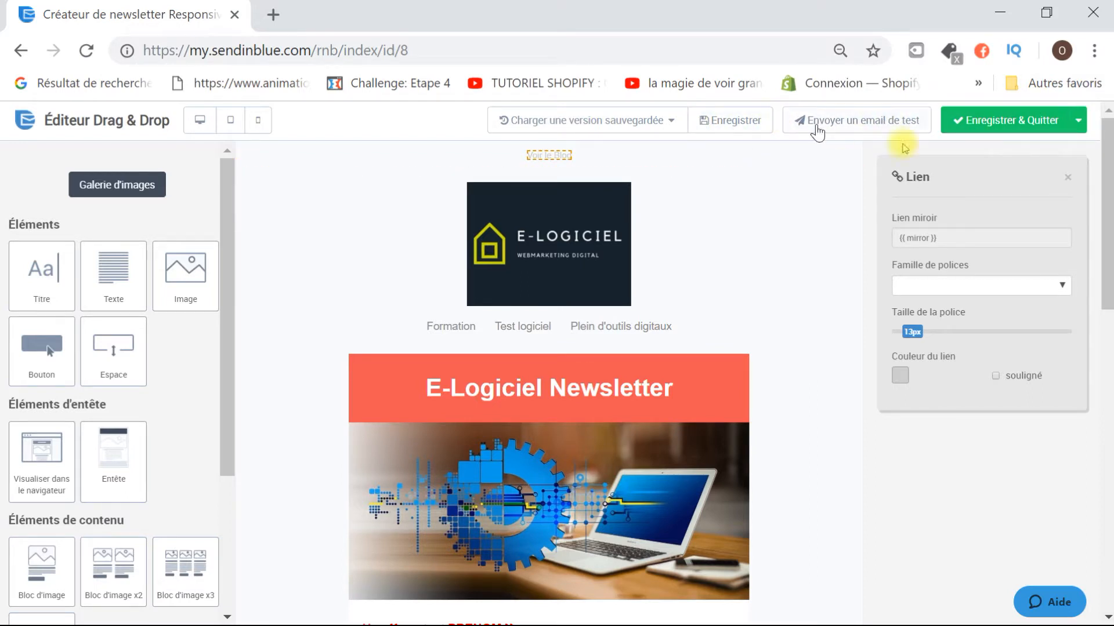
left_click(995, 129)
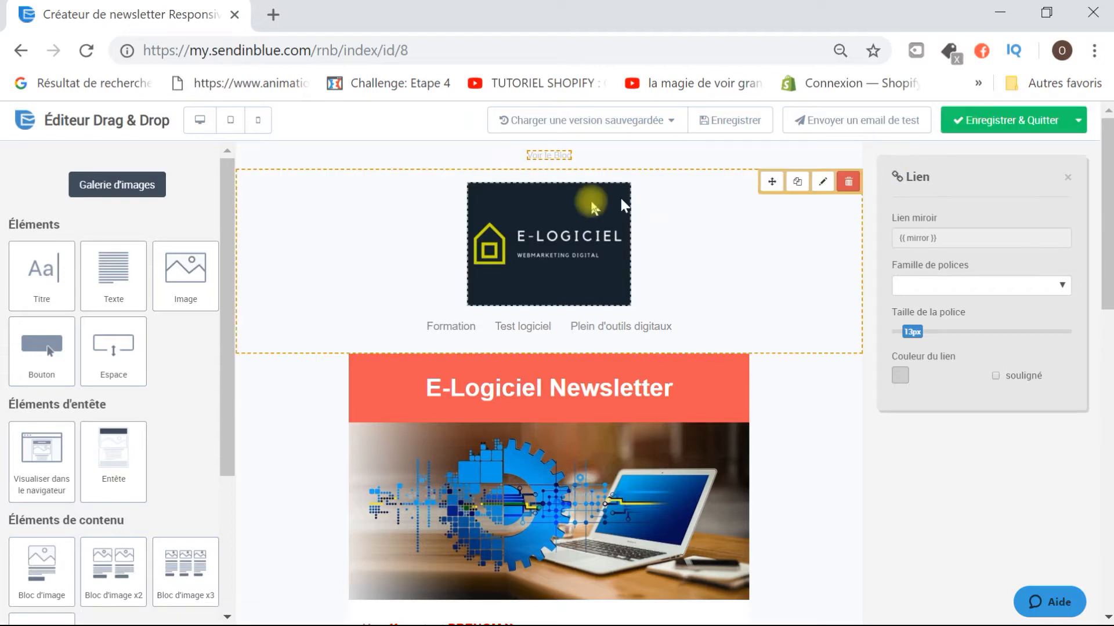
left_click(559, 156)
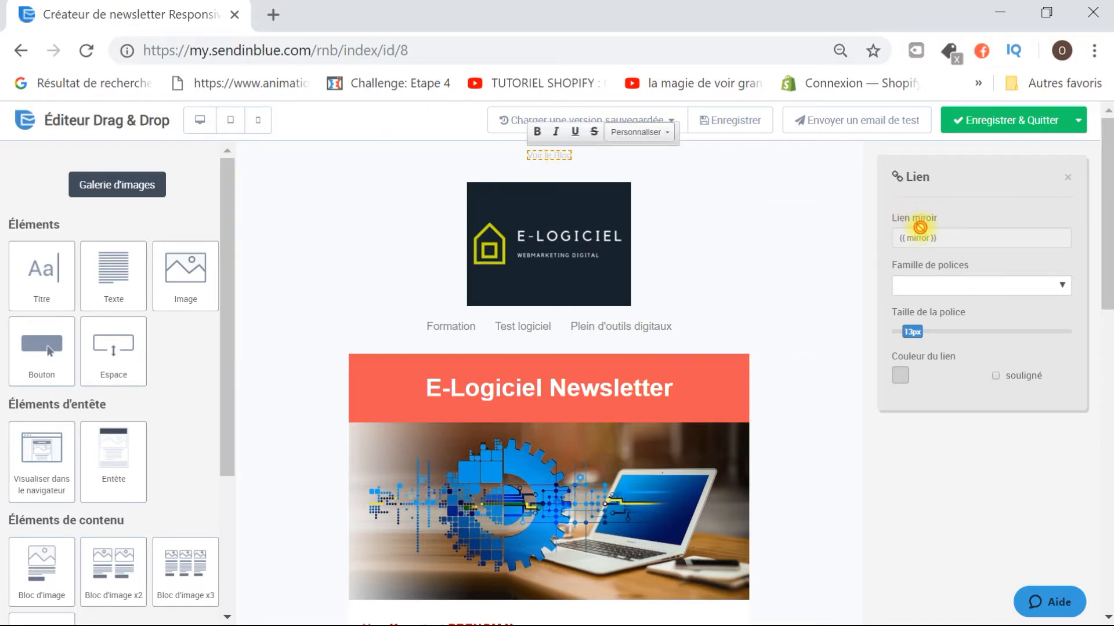
left_click(946, 237)
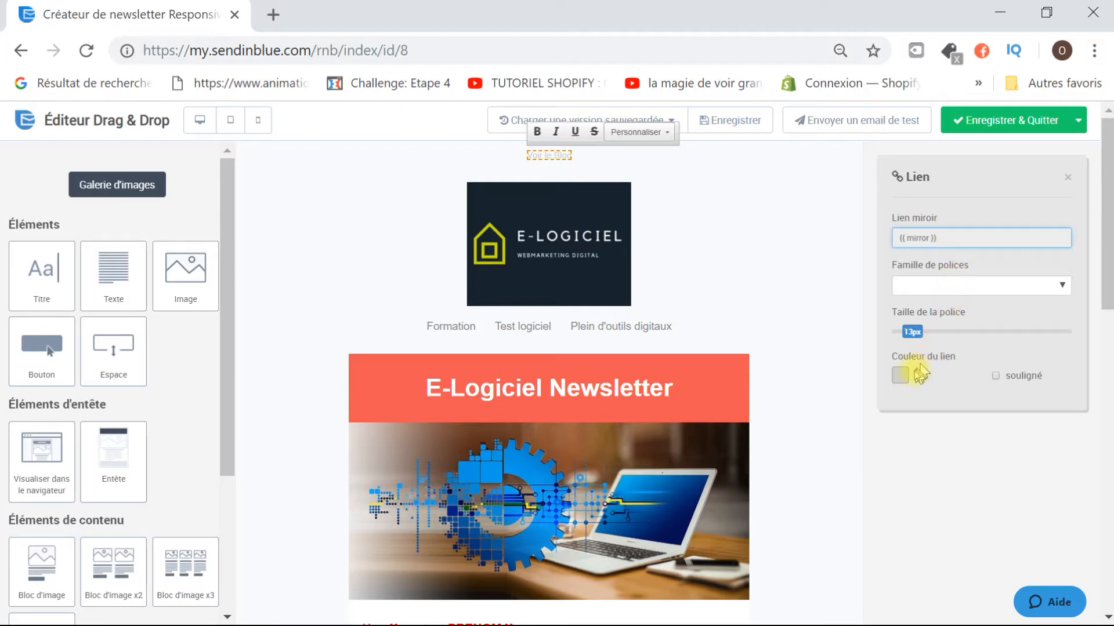
left_click(555, 157)
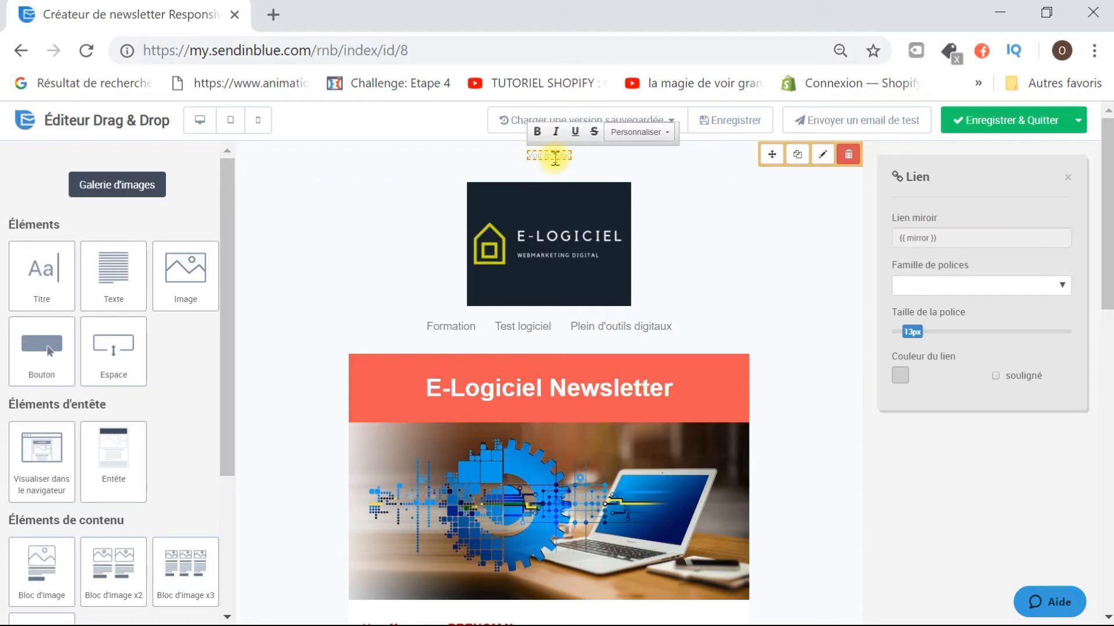
left_click(930, 232)
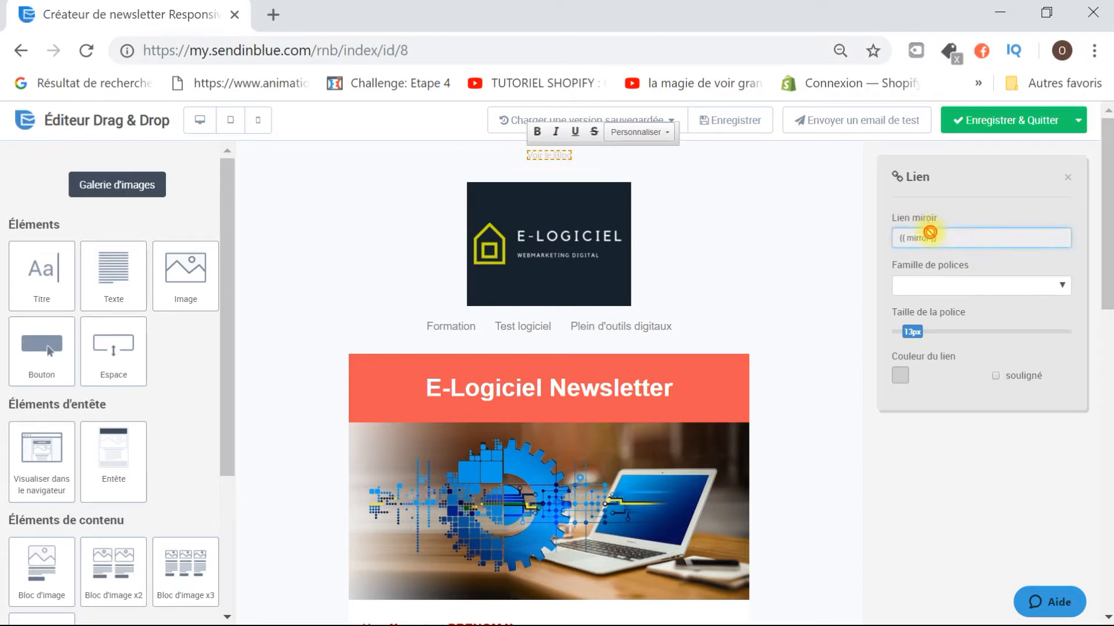
left_click(653, 158)
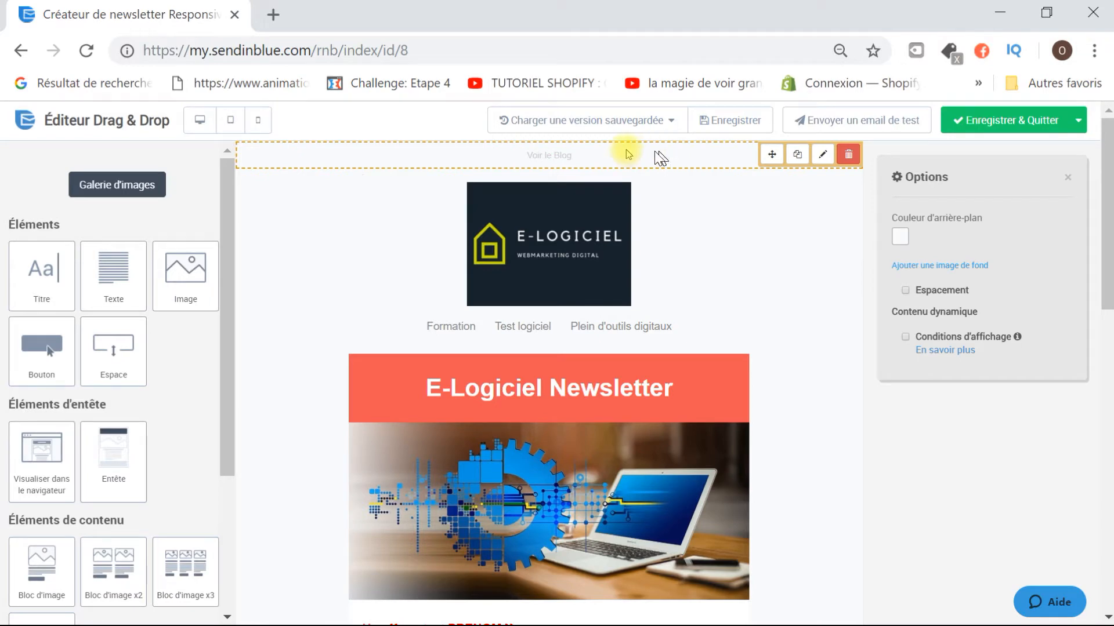
Delete the "Voir le Blog" block above the header logo.
triple_click(553, 158)
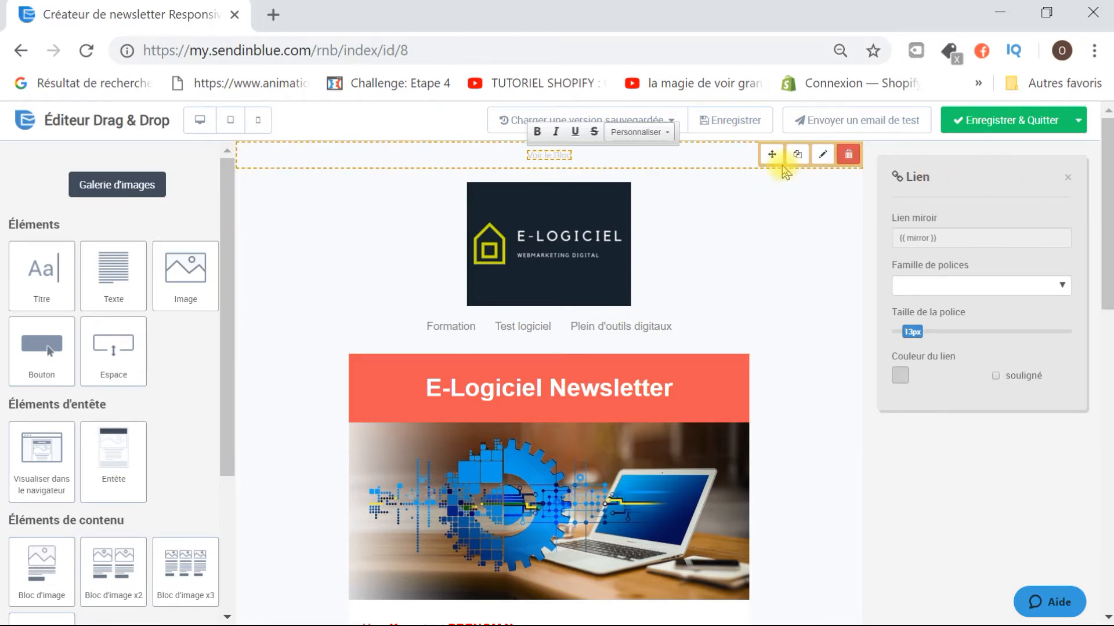
left_click(848, 155)
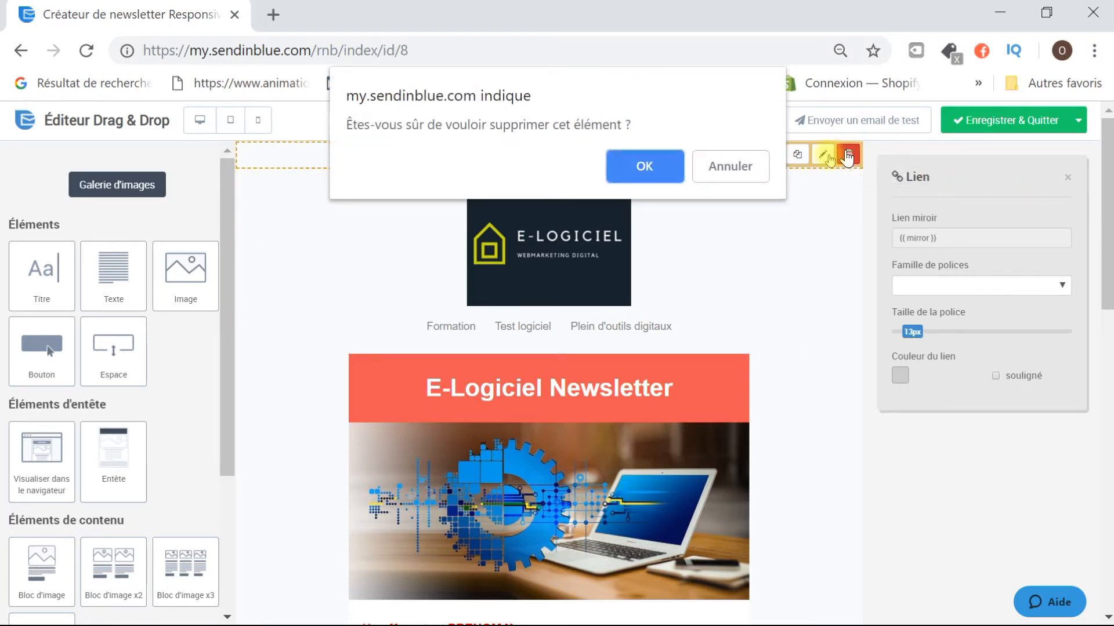
left_click(636, 173)
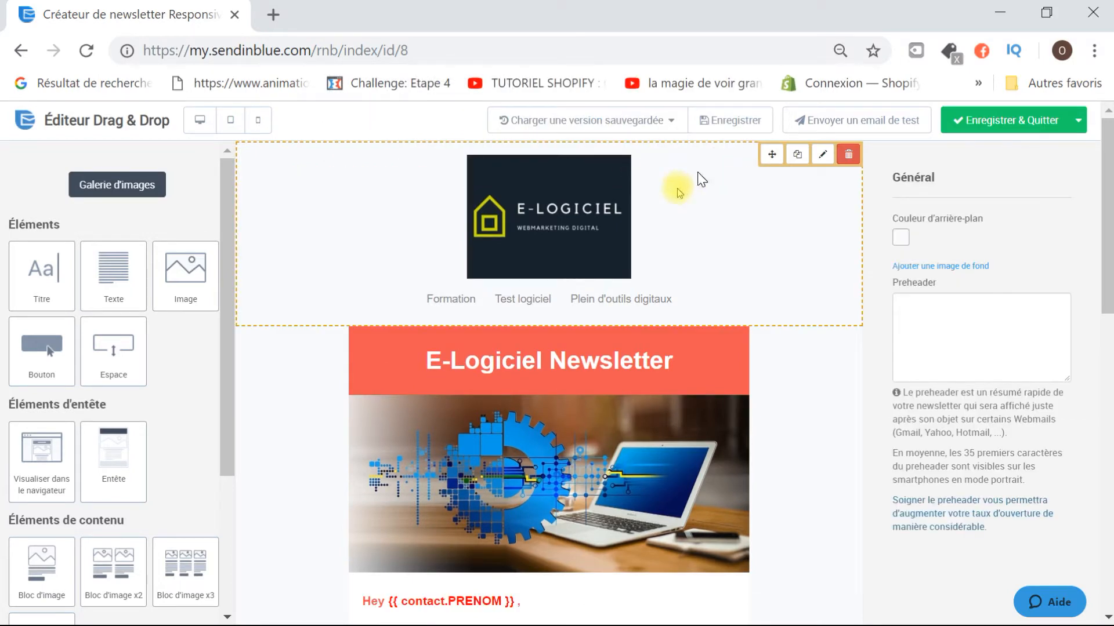
left_click(554, 212)
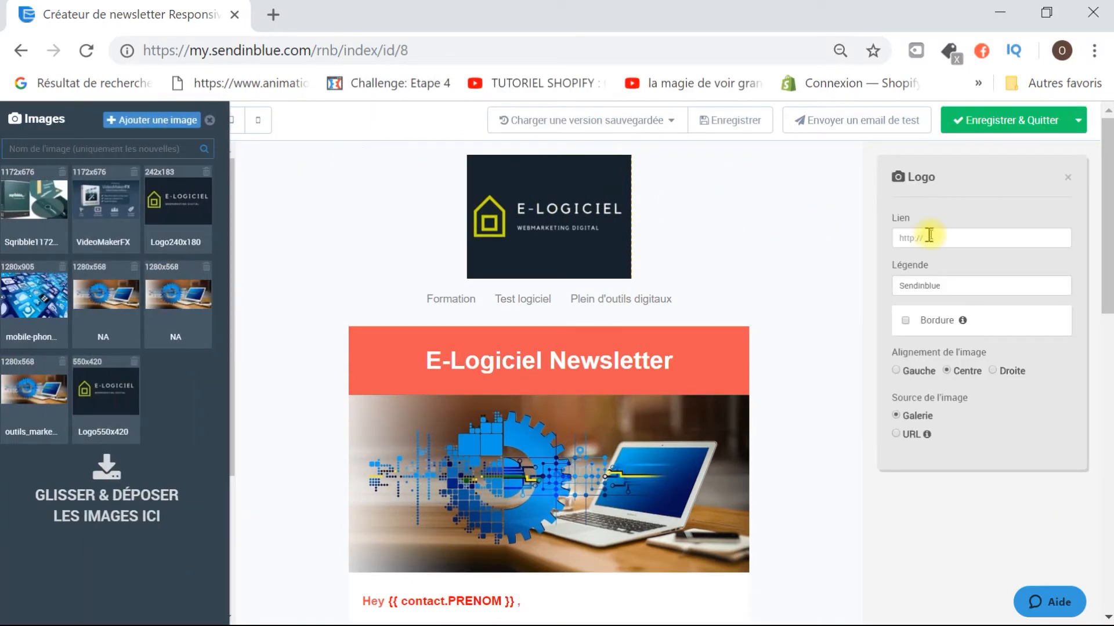
left_click(933, 236)
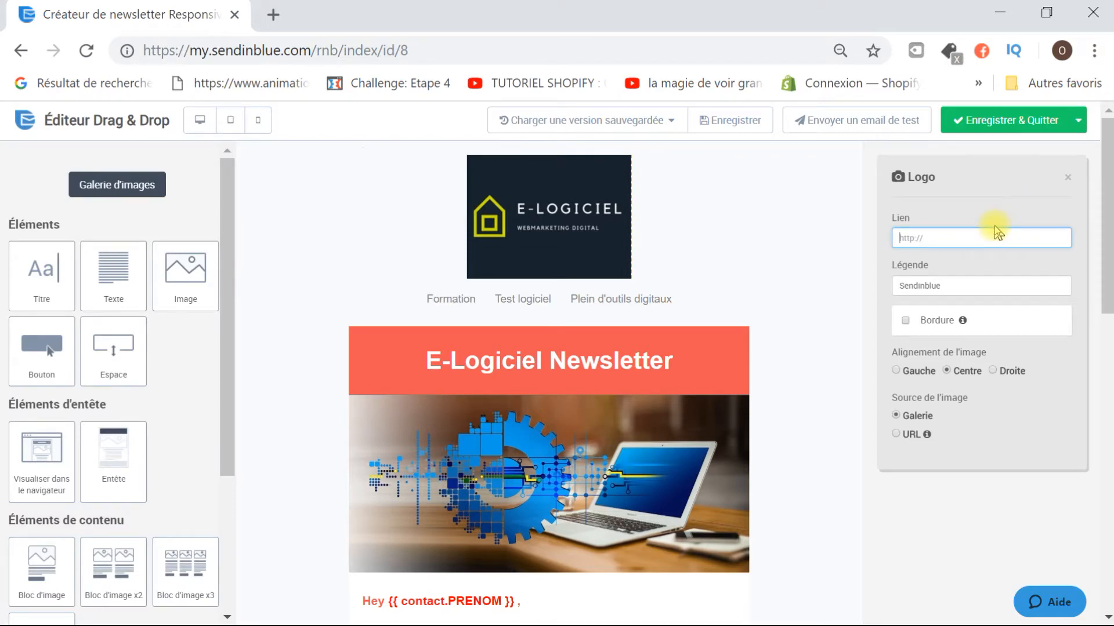
type("w")
key("BackSpace")
key("BackSpace")
type("www.e-logiciel.fr")
Set the header logo's caption to "Logo e-logiciel".
left_click_drag(957, 280, 844, 293)
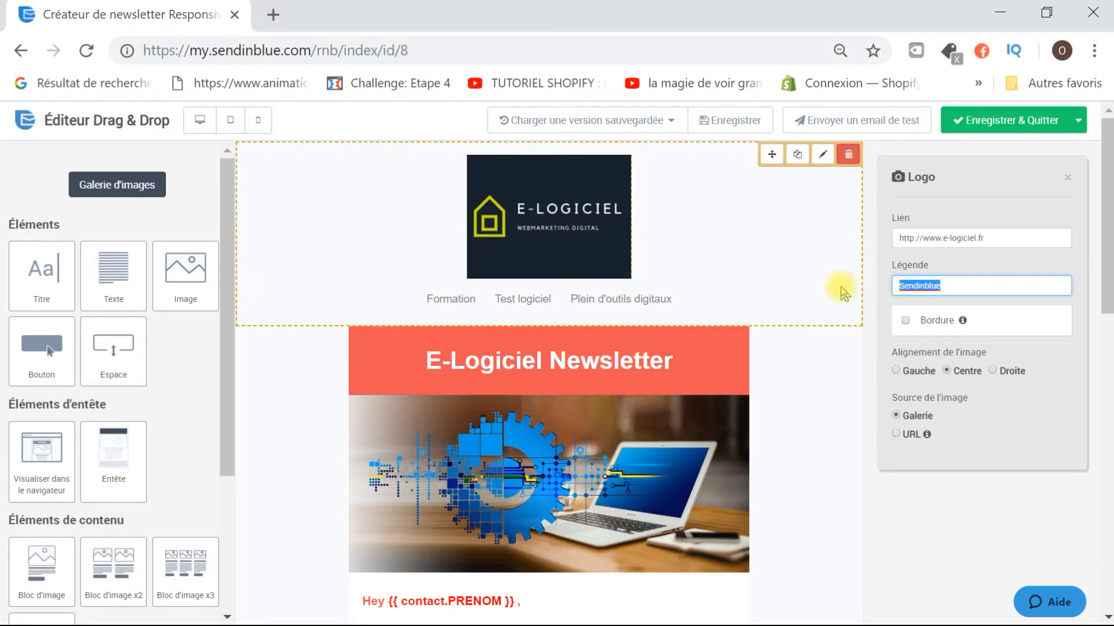
type("L")
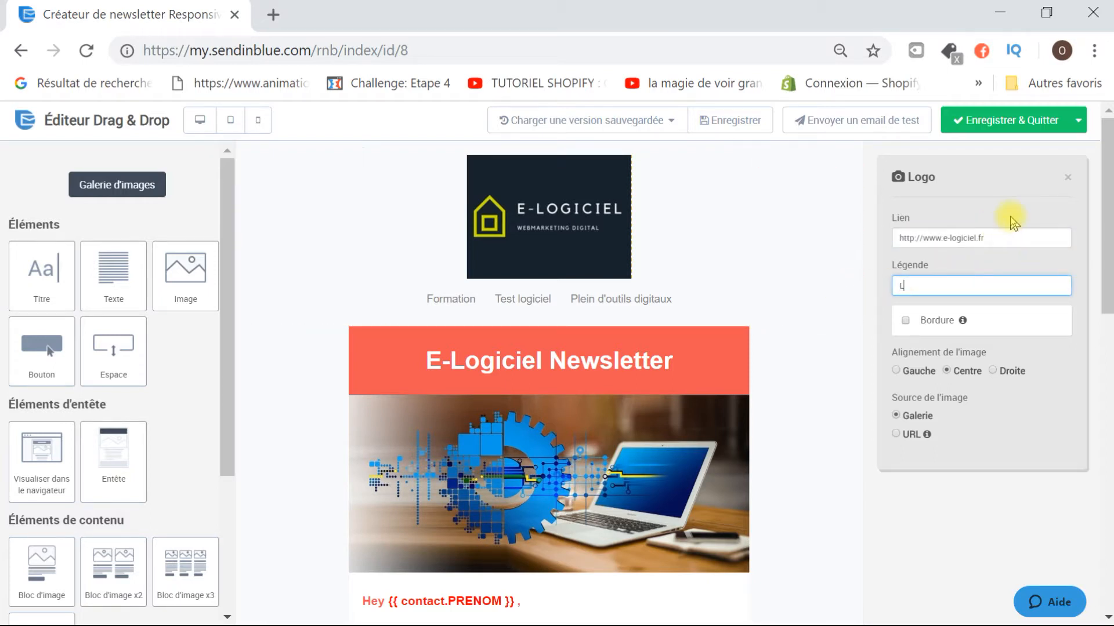
type("ogo e-logiciel")
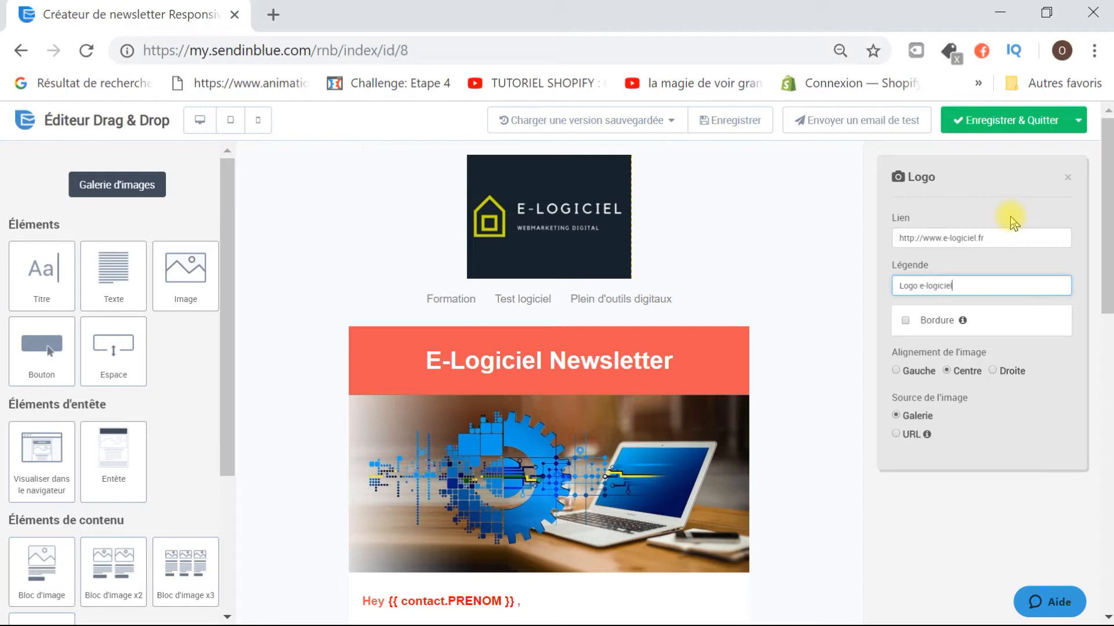
Open the link settings of the "Test logiciel" and "Formation" navigation entries below the logo.
left_click(526, 297)
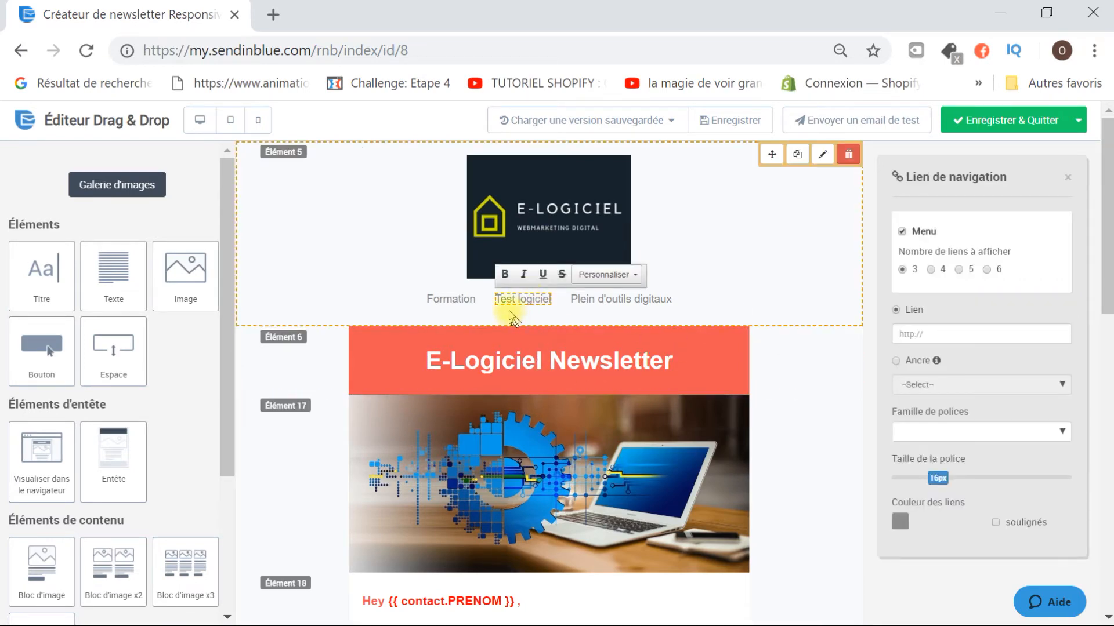
left_click(468, 302)
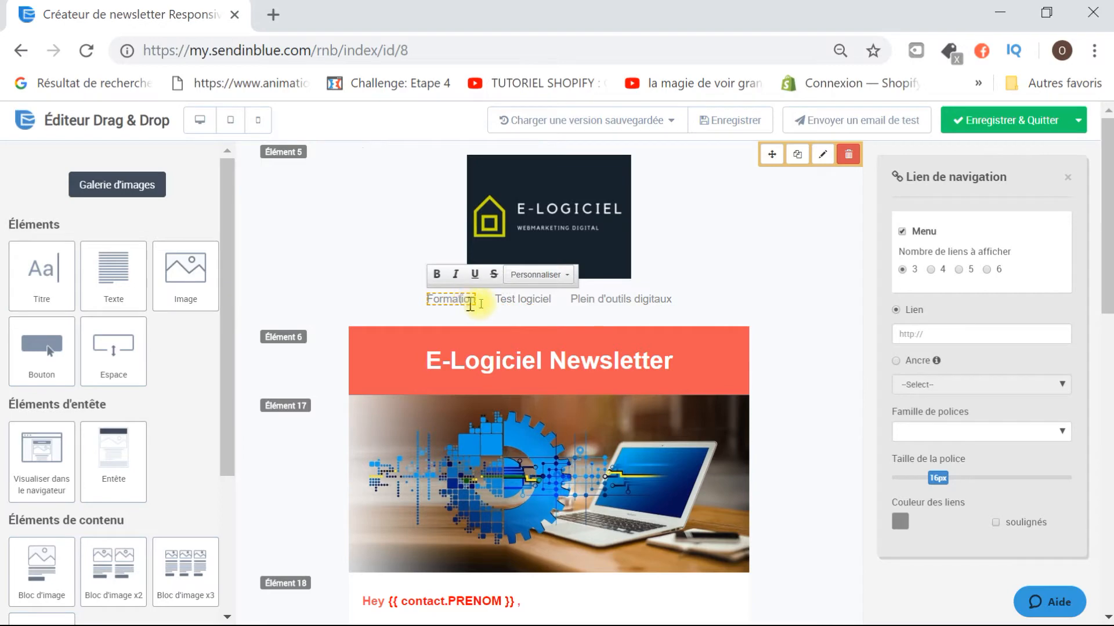
left_click(922, 334)
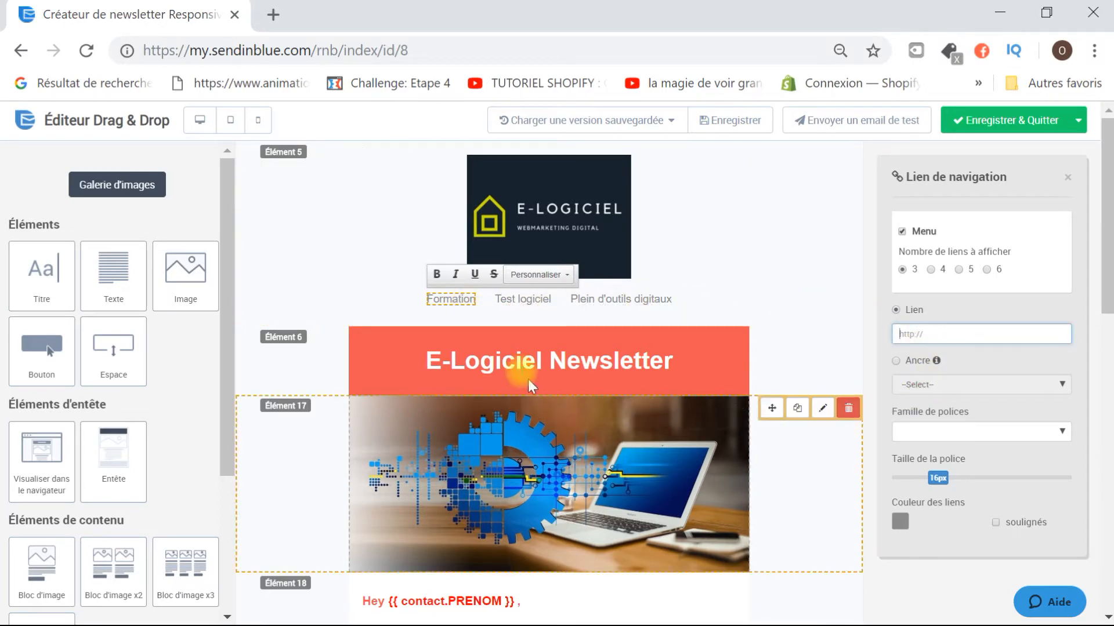
scroll(566, 325, "down", 4)
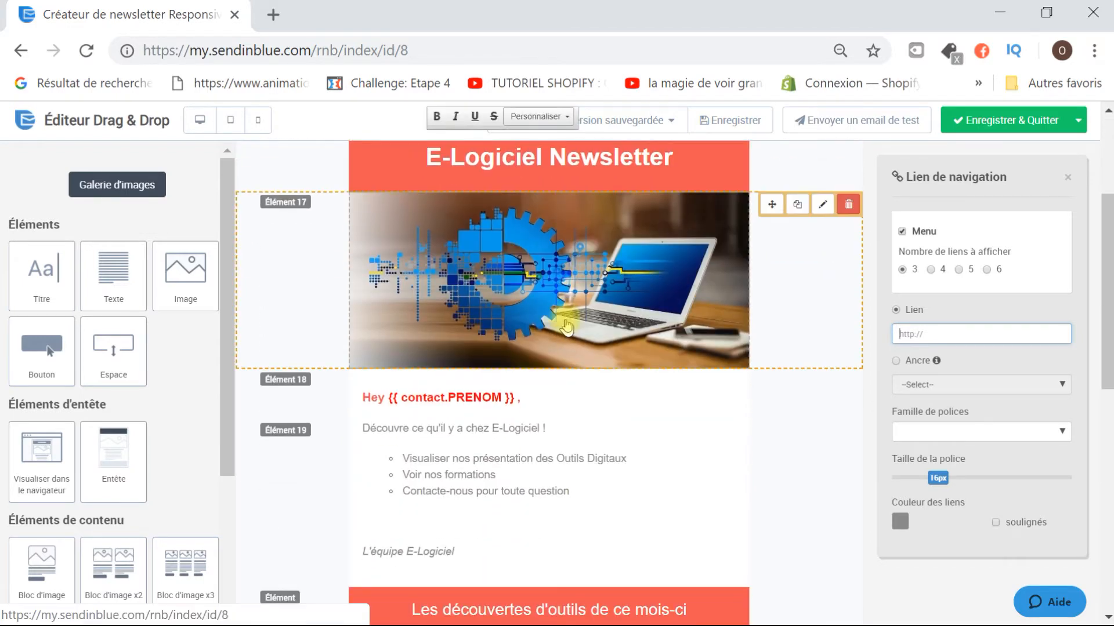
scroll(567, 325, "down", 4)
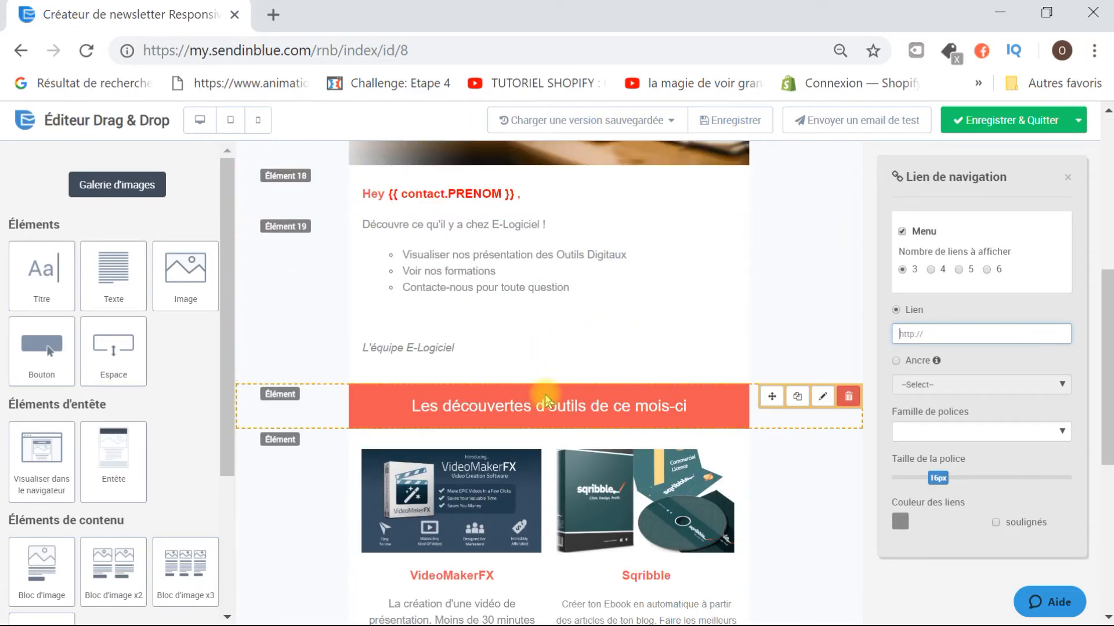
left_click(545, 400)
scroll(545, 400, "down", 4)
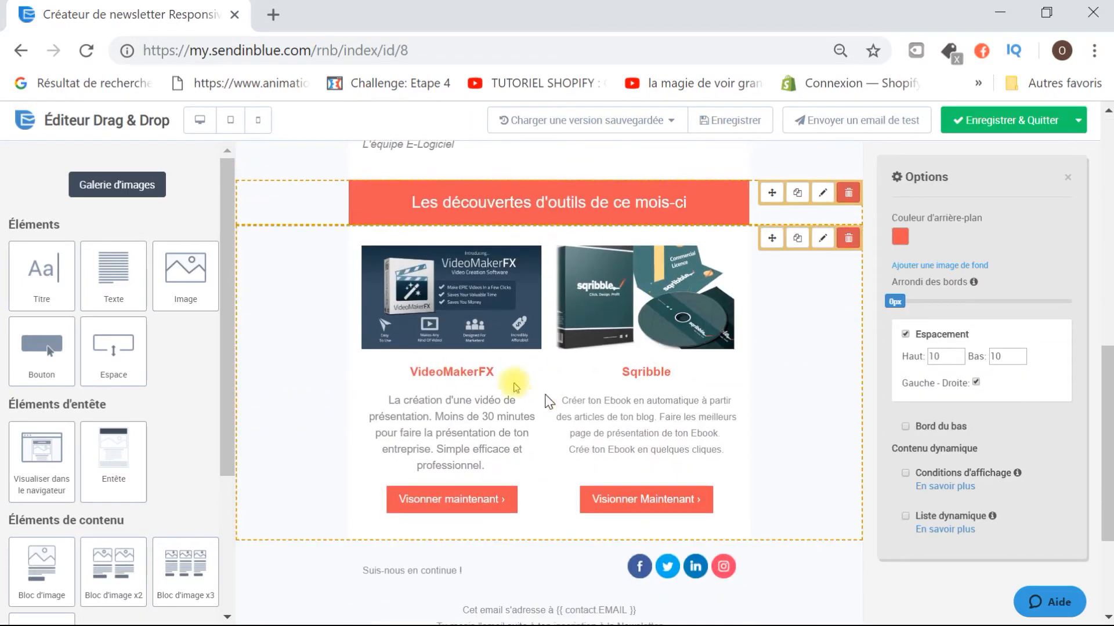
left_click(464, 493)
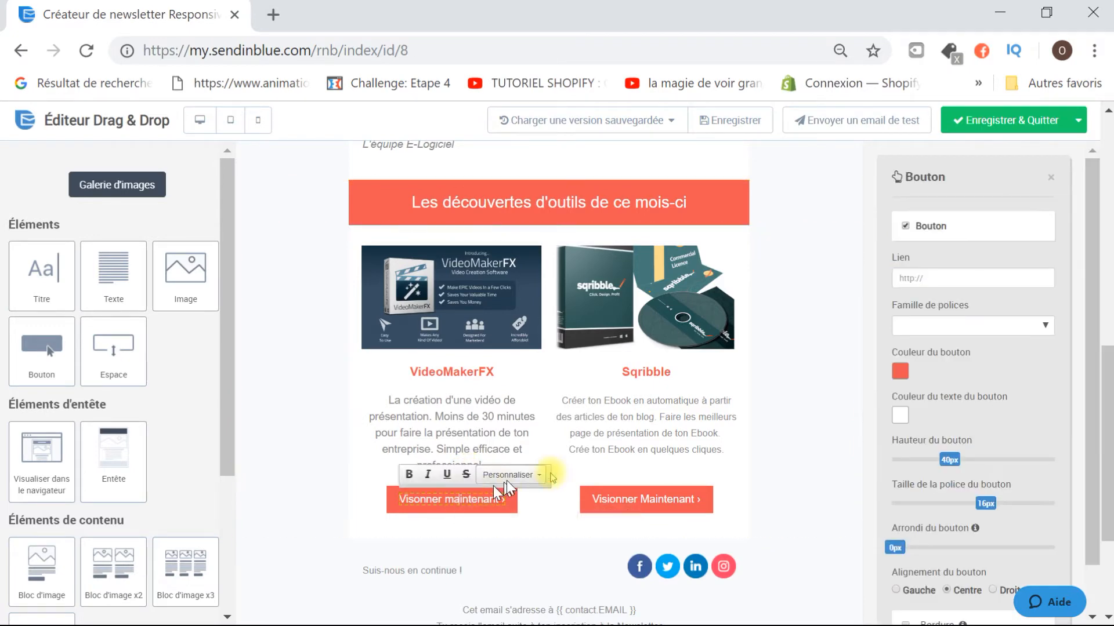
left_click(945, 274)
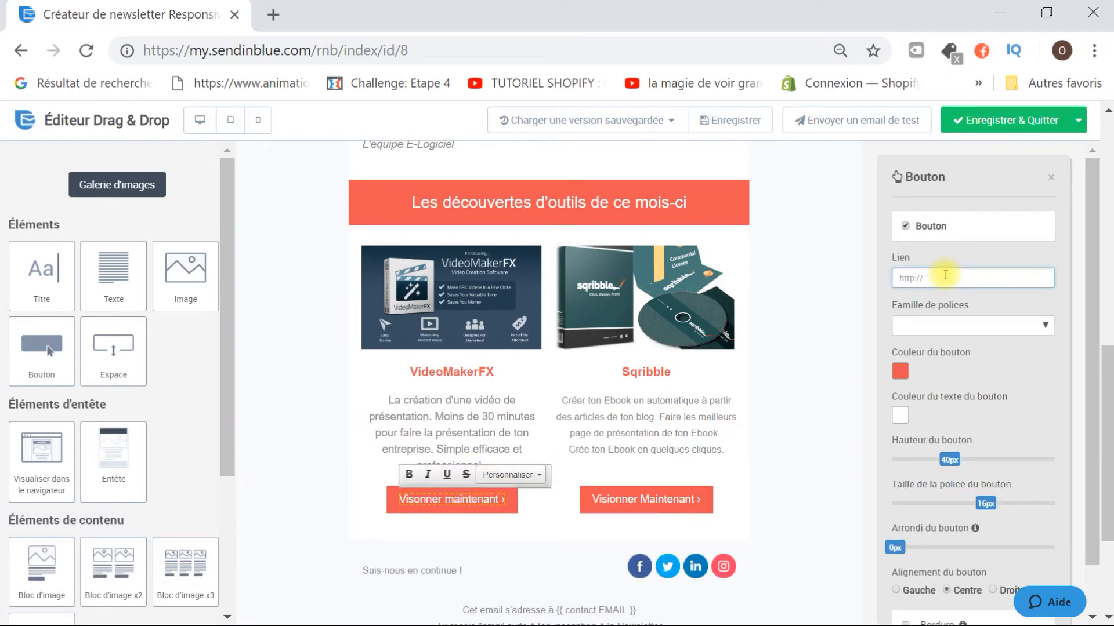
type("www")
type(".e-logiciel.fr/VideomarkerFX")
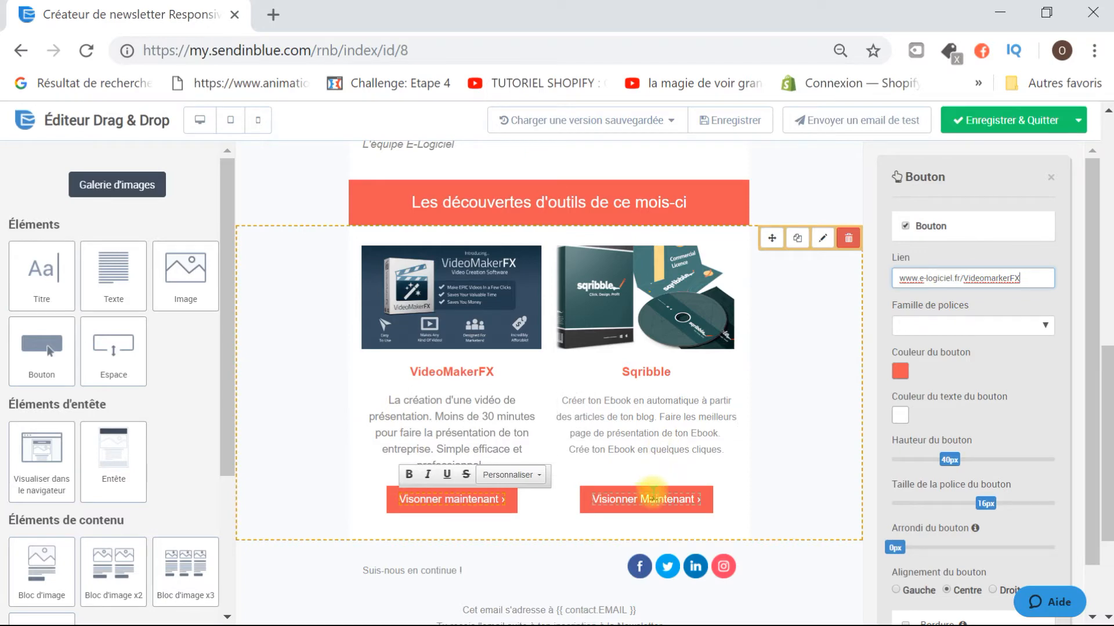
left_click(652, 497)
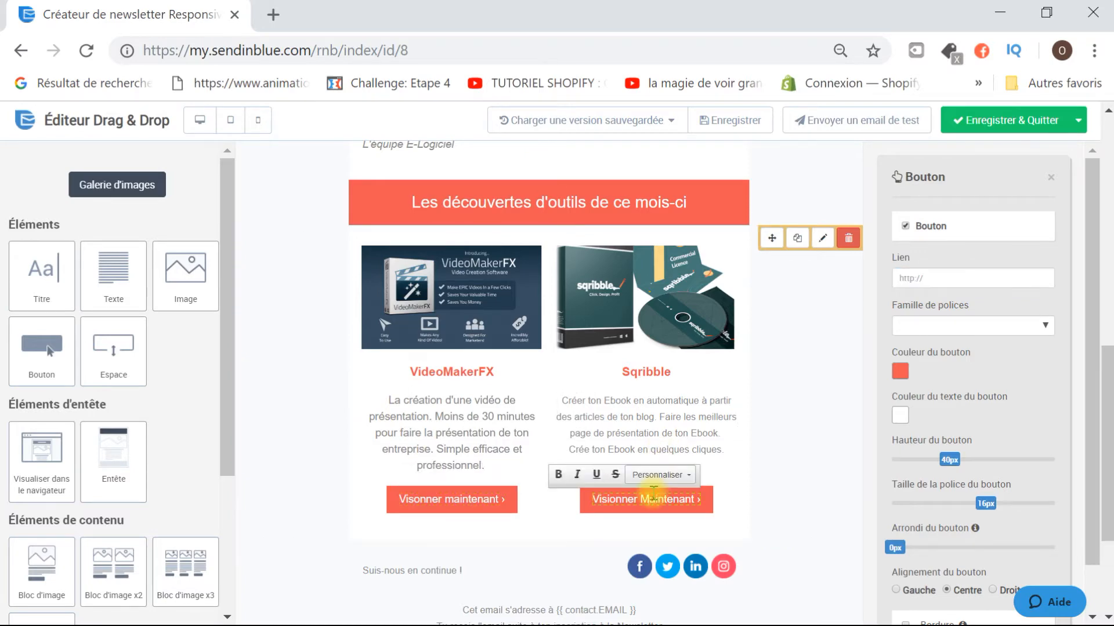
left_click(991, 285)
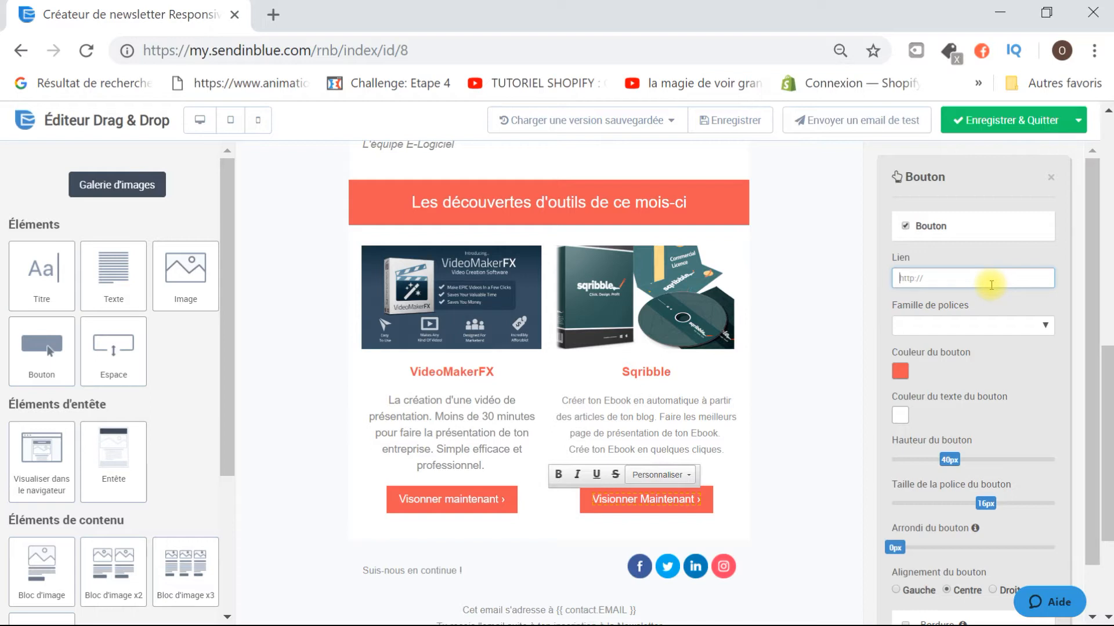
type("w")
type("ww")
type(".video")
type("e-logiciel.fr/sqribble")
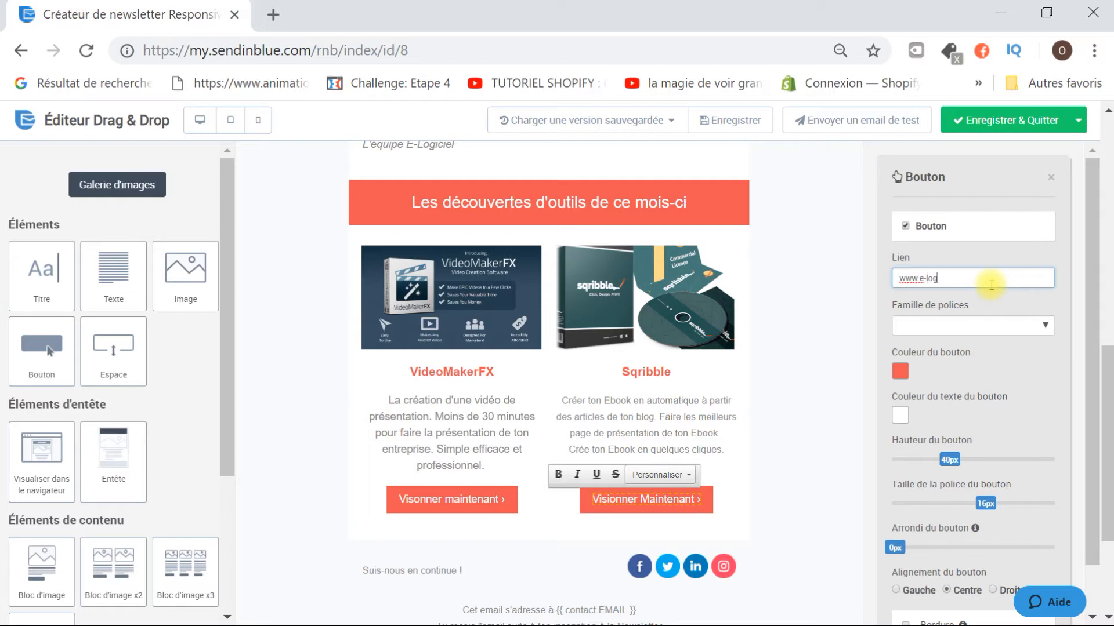
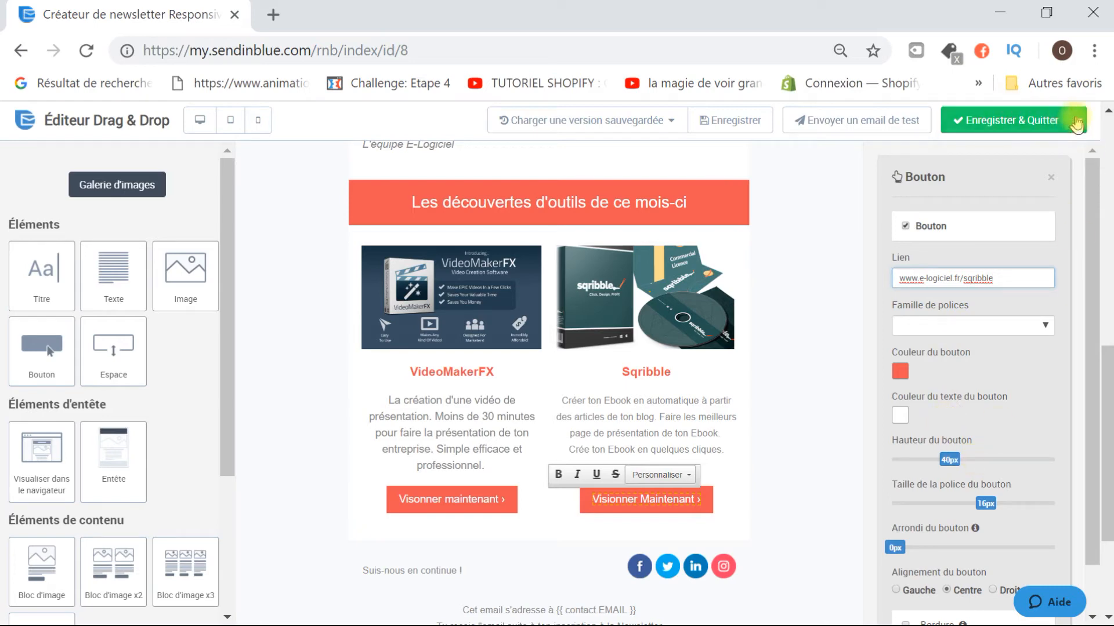
Save the newsletter design and exit the editor to the template's design page.
left_click(1077, 120)
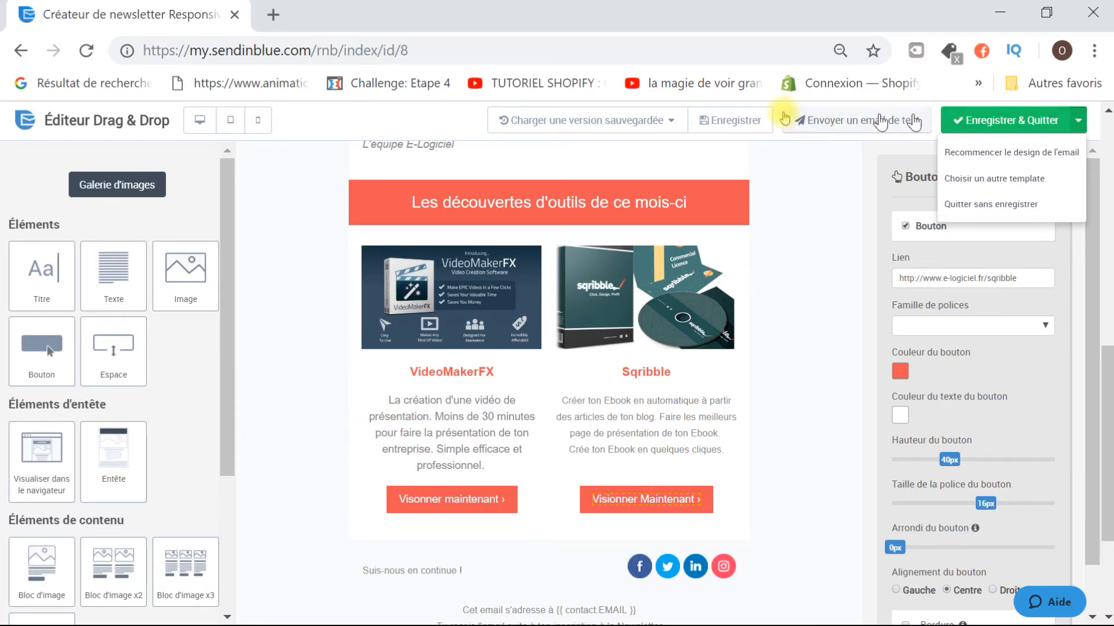
left_click(730, 120)
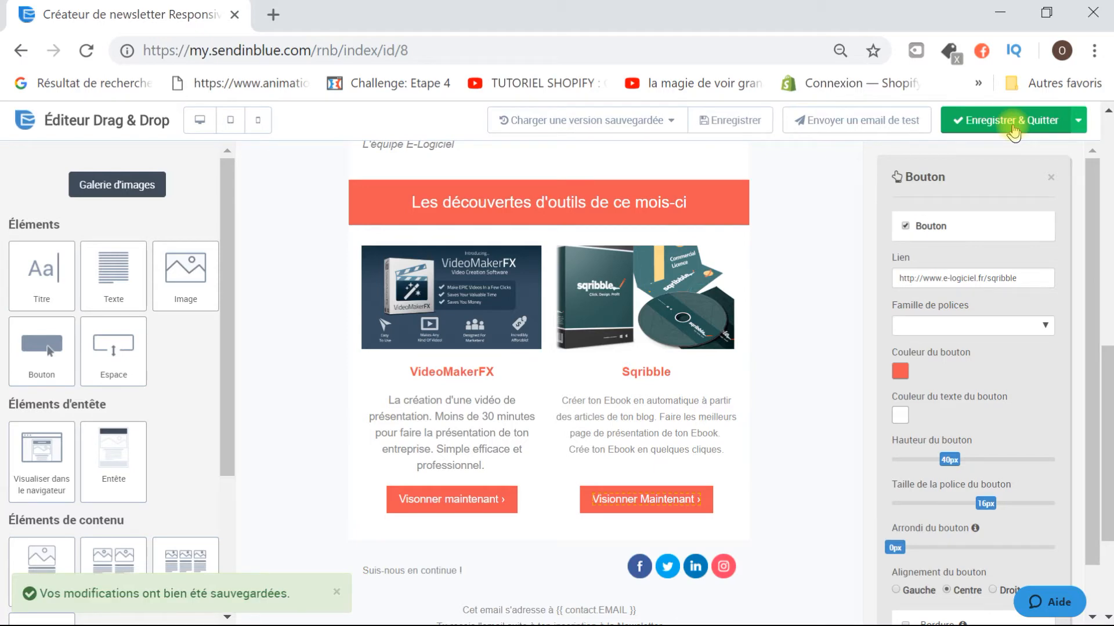
left_click(1012, 126)
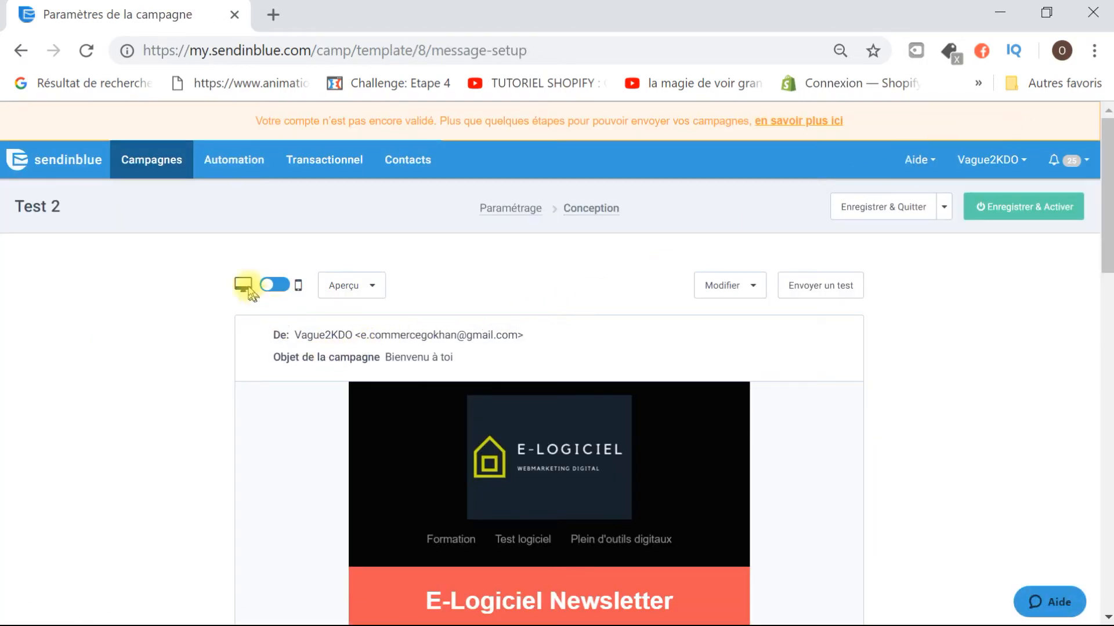
Review the saved Test 2 newsletter preview from the logo header down to the footer.
scroll(156, 374, "down", 3)
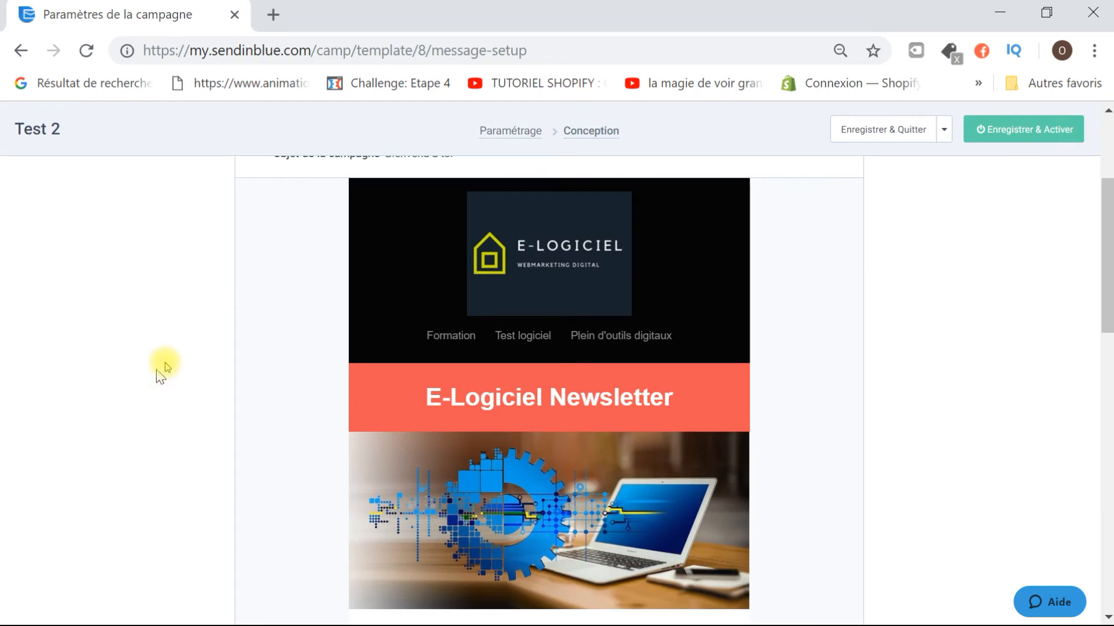
scroll(529, 333, "down", 2)
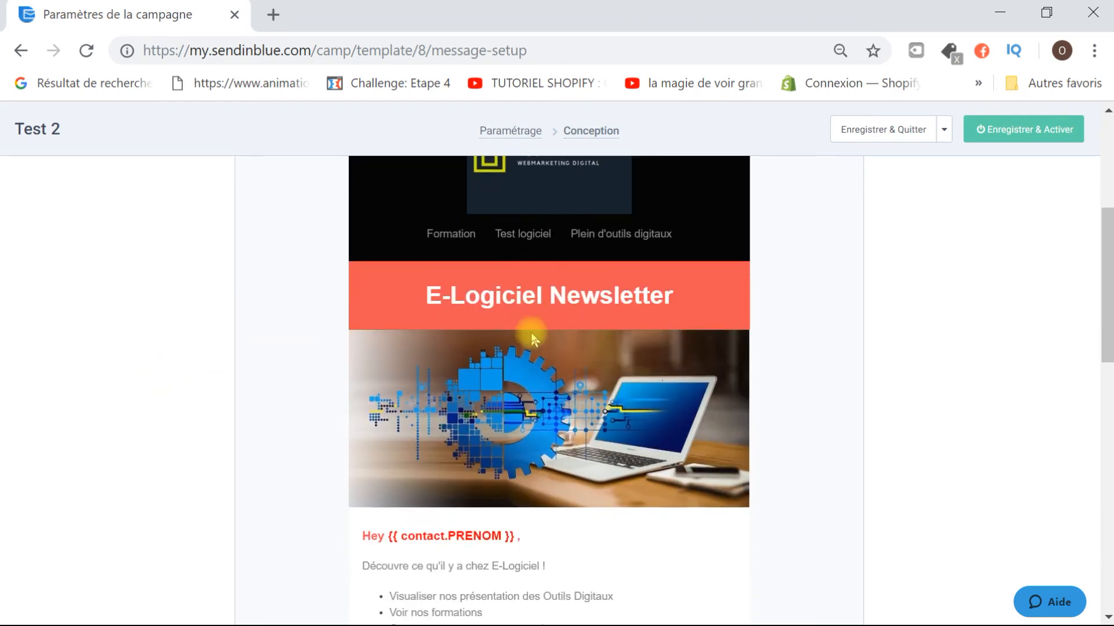
scroll(533, 339, "down", 5)
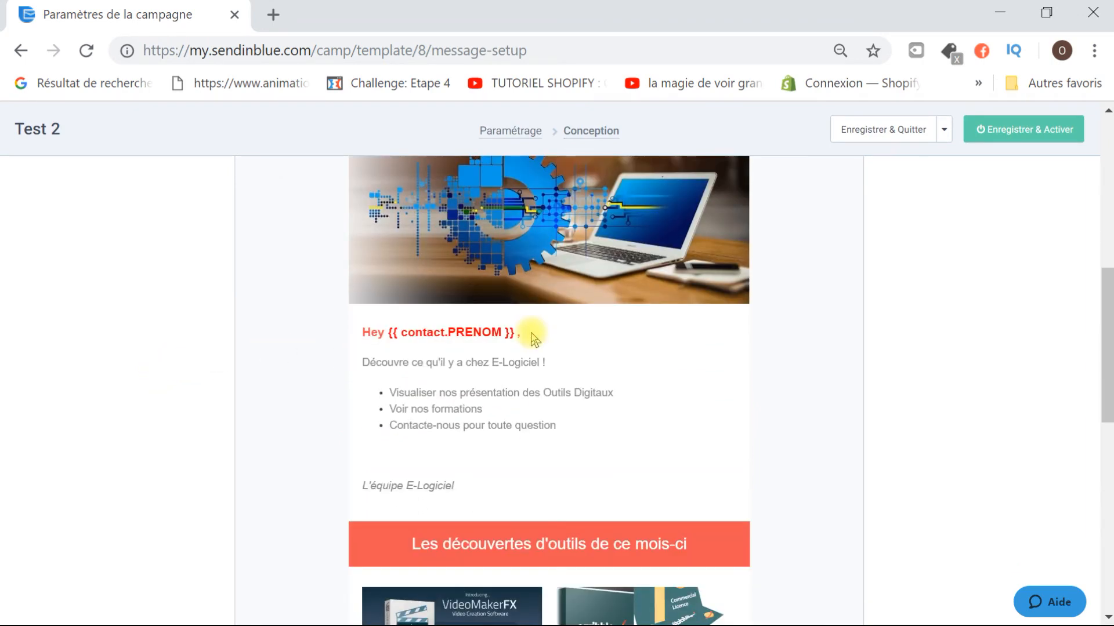
scroll(534, 338, "down", 9)
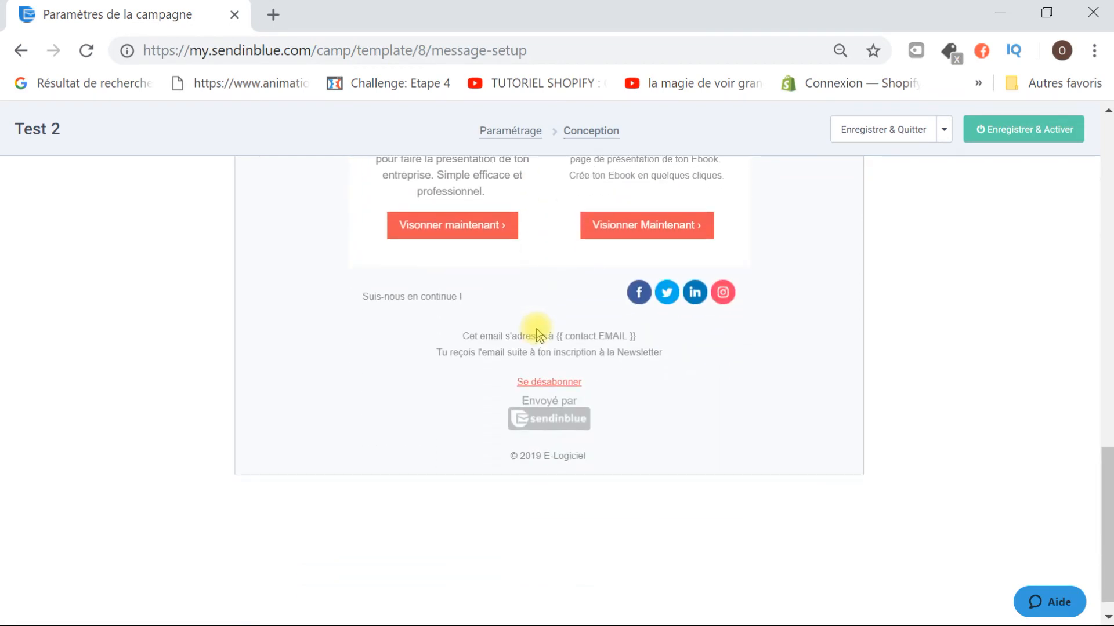
scroll(540, 335, "up", 2)
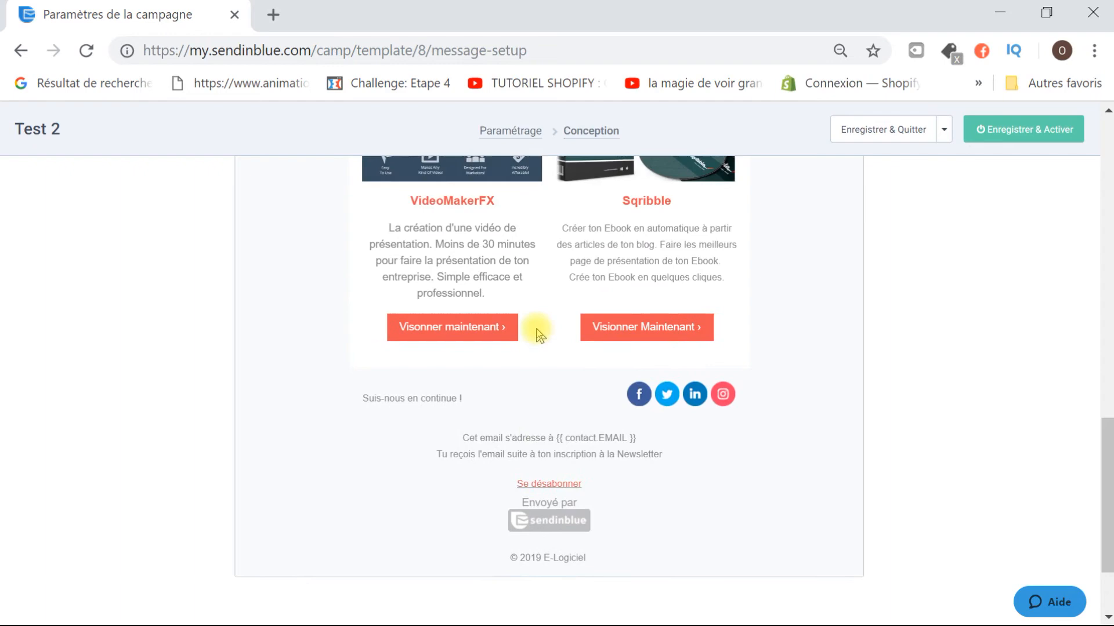
scroll(540, 336, "up", 15)
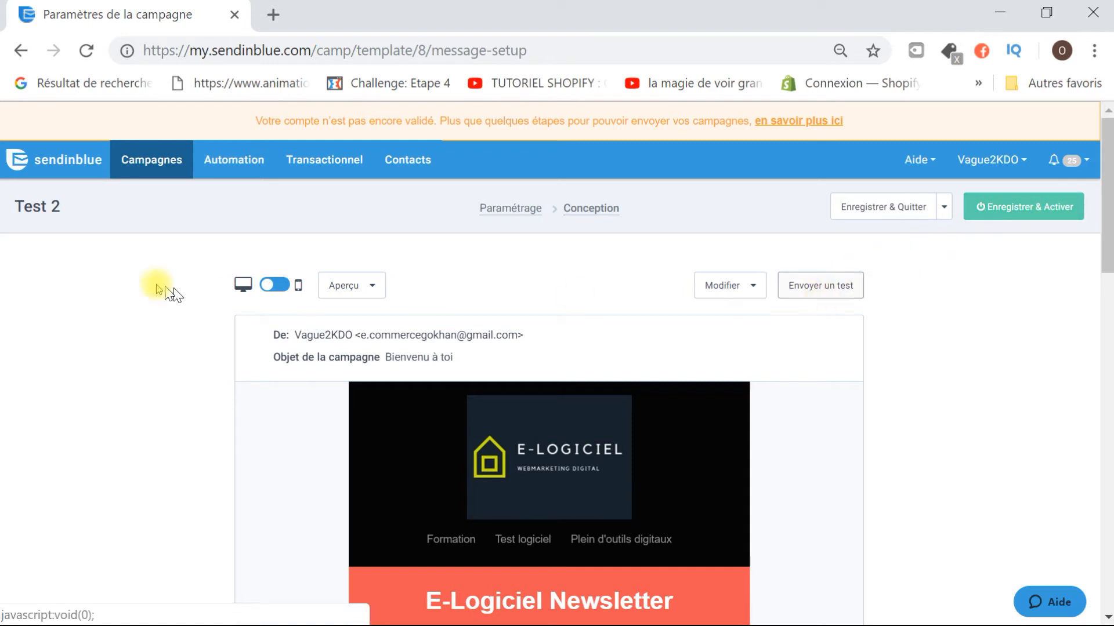
Send a test email of the Test 2 template to the default test list and dismiss the report.
left_click(810, 284)
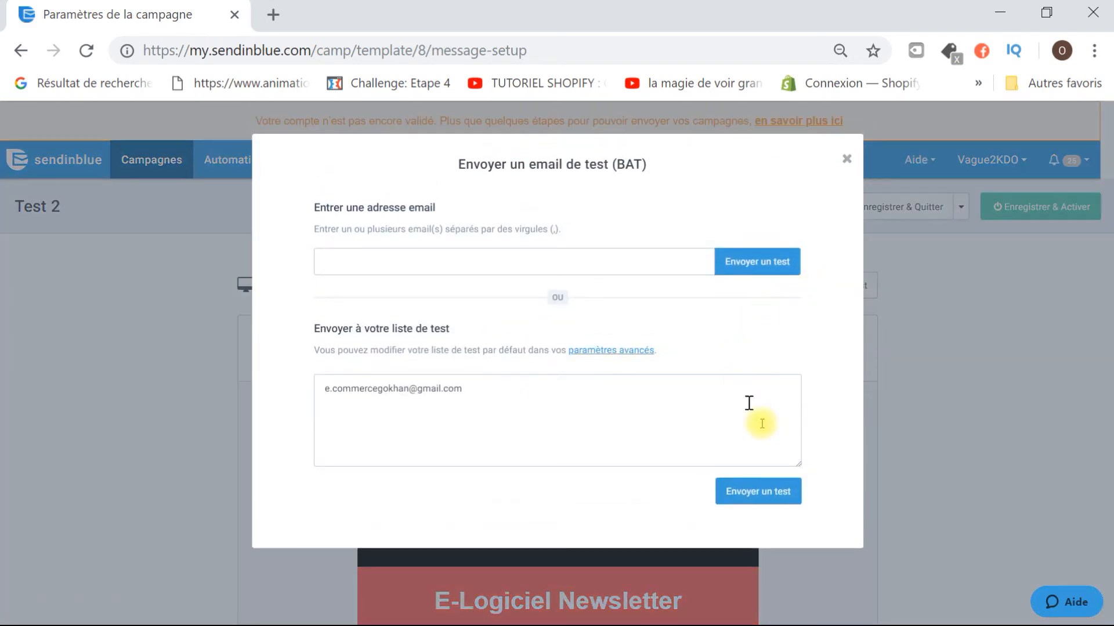
left_click(766, 484)
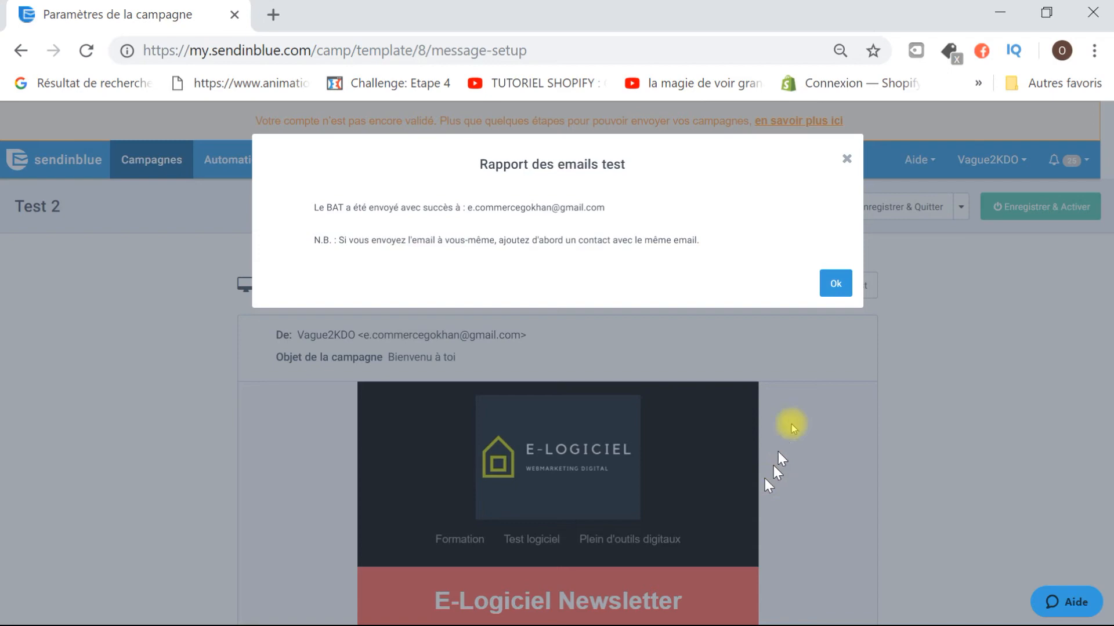
left_click(834, 283)
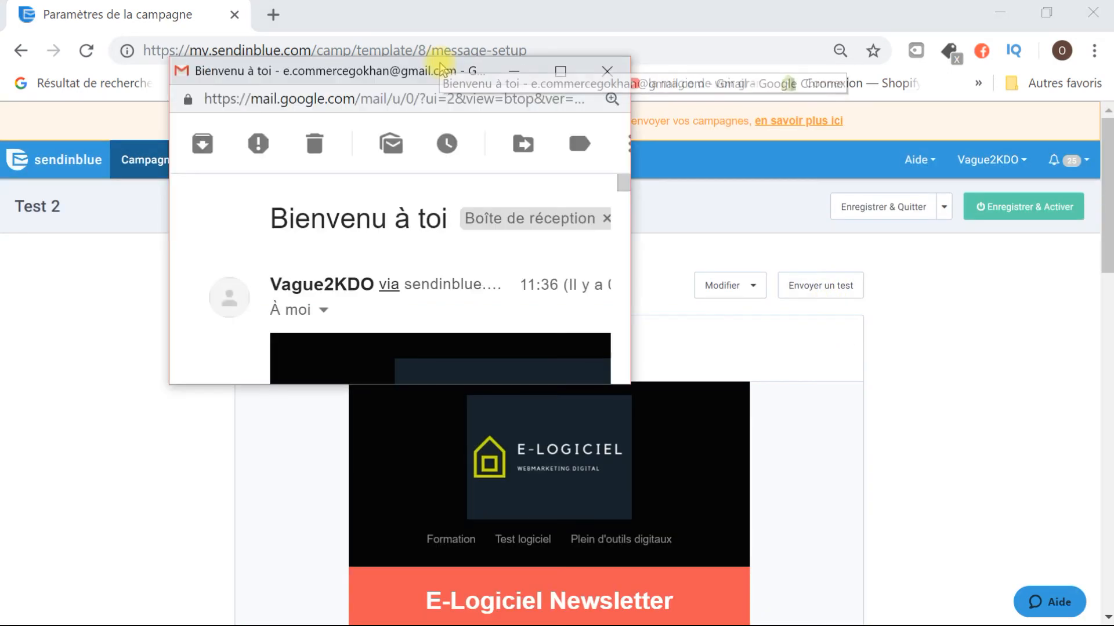
Maximise the received "Bienvenu à toi" email in Gmail, check its header, greeting, tool offers and footer links, and close its window.
double_click(440, 66)
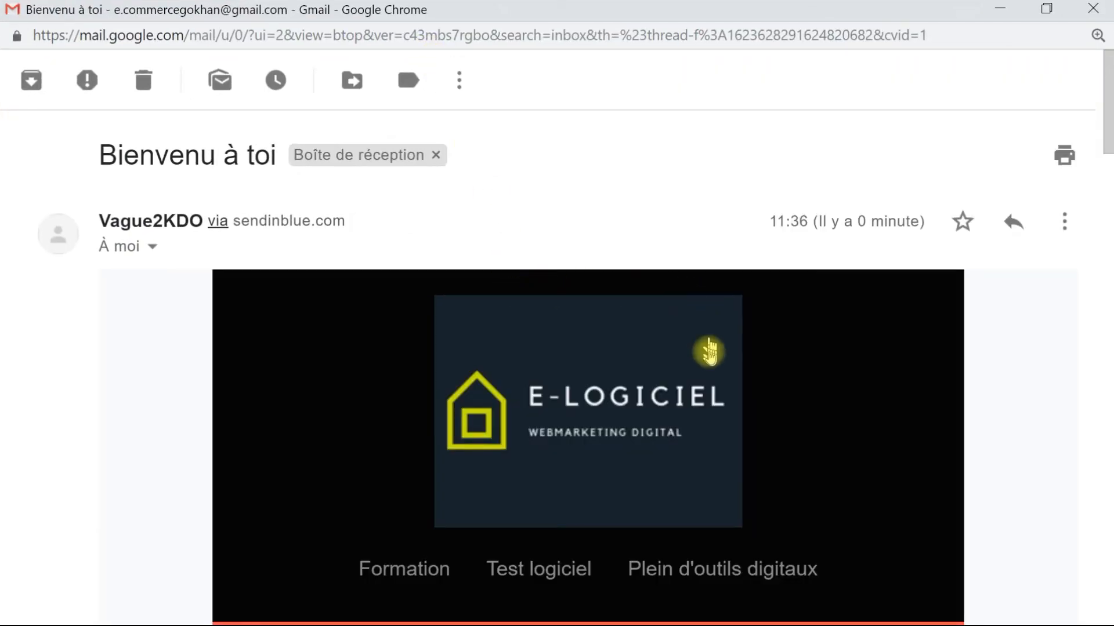
scroll(707, 355, "down", 5)
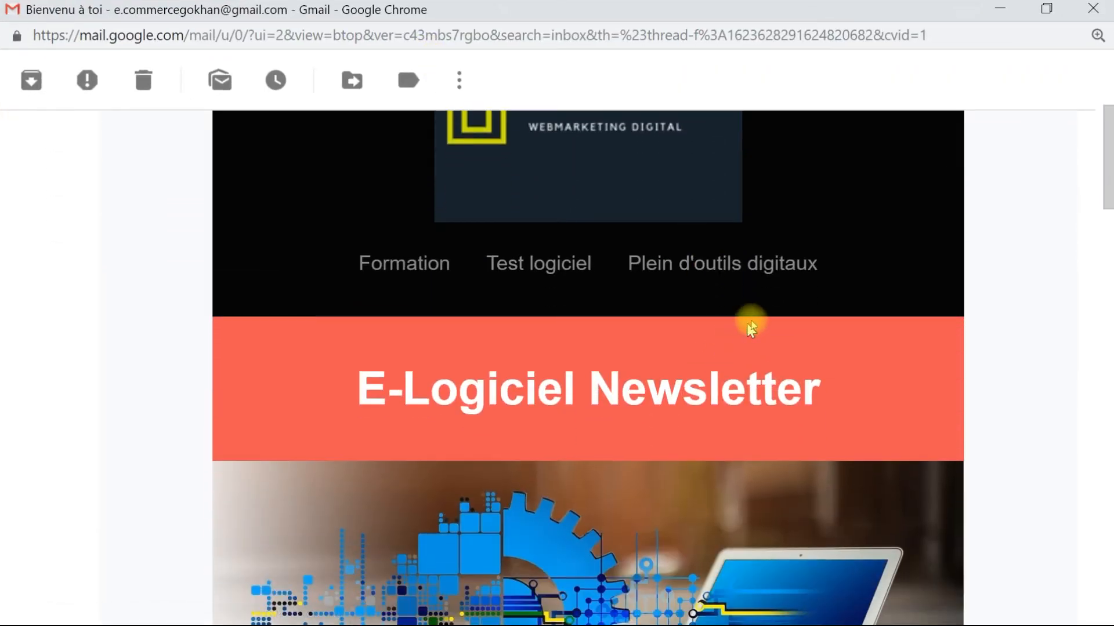
scroll(715, 349, "down", 6)
scroll(683, 341, "down", 4)
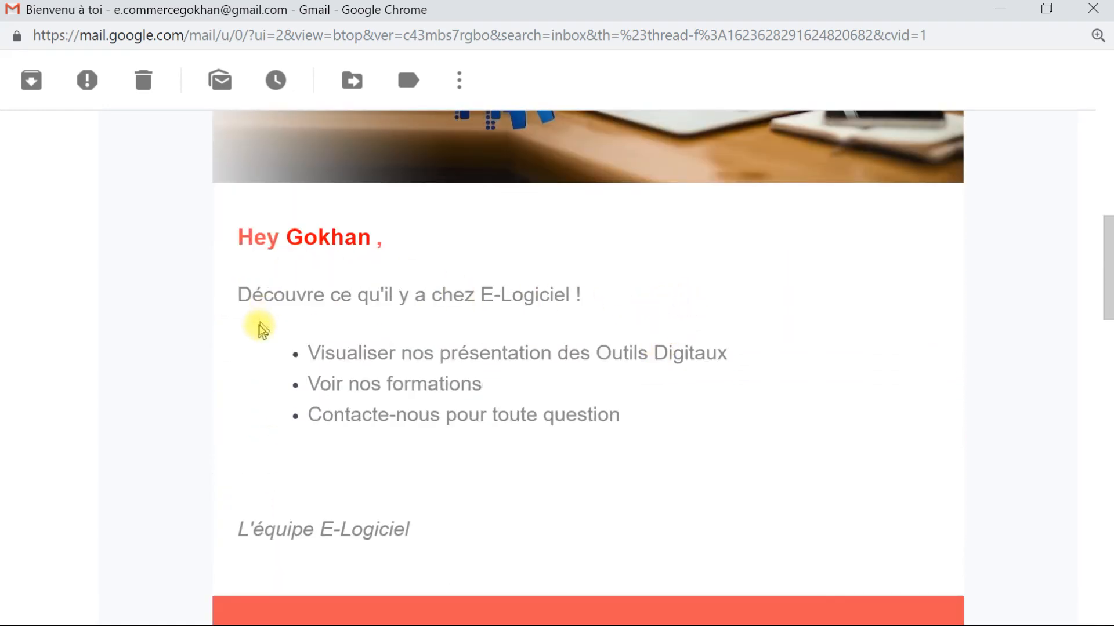
scroll(535, 331, "down", 4)
scroll(539, 335, "down", 6)
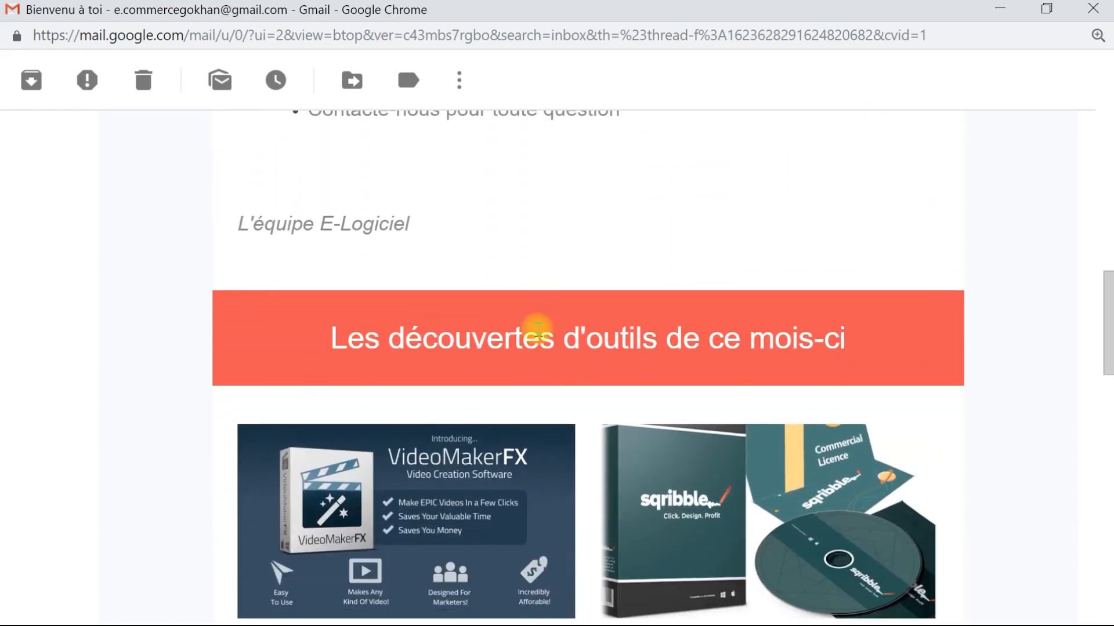
scroll(538, 334, "down", 6)
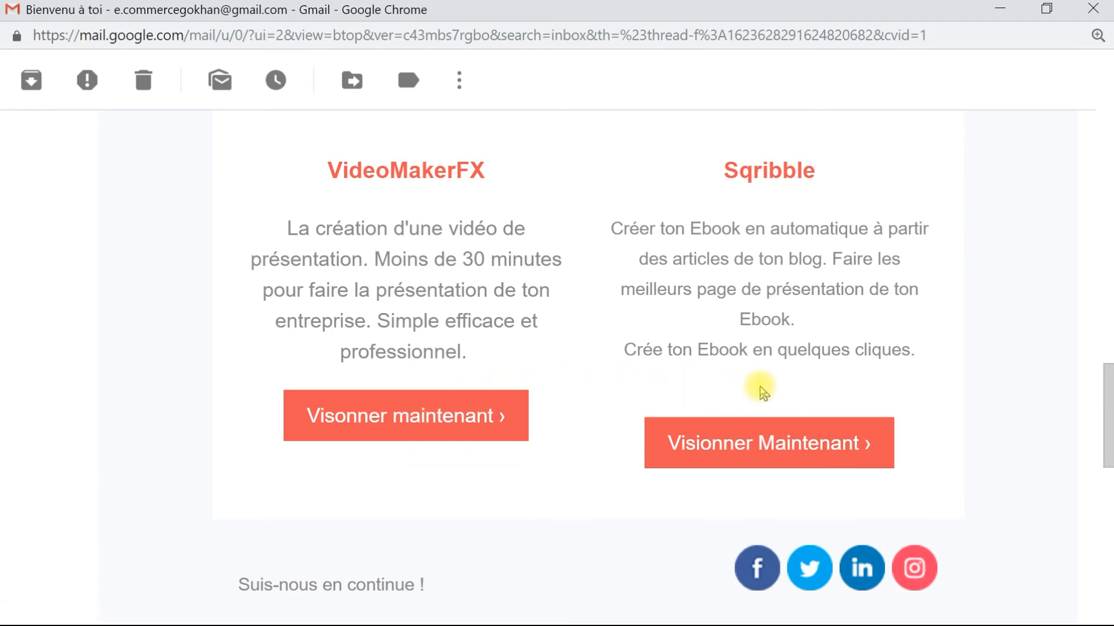
scroll(455, 411, "down", 3)
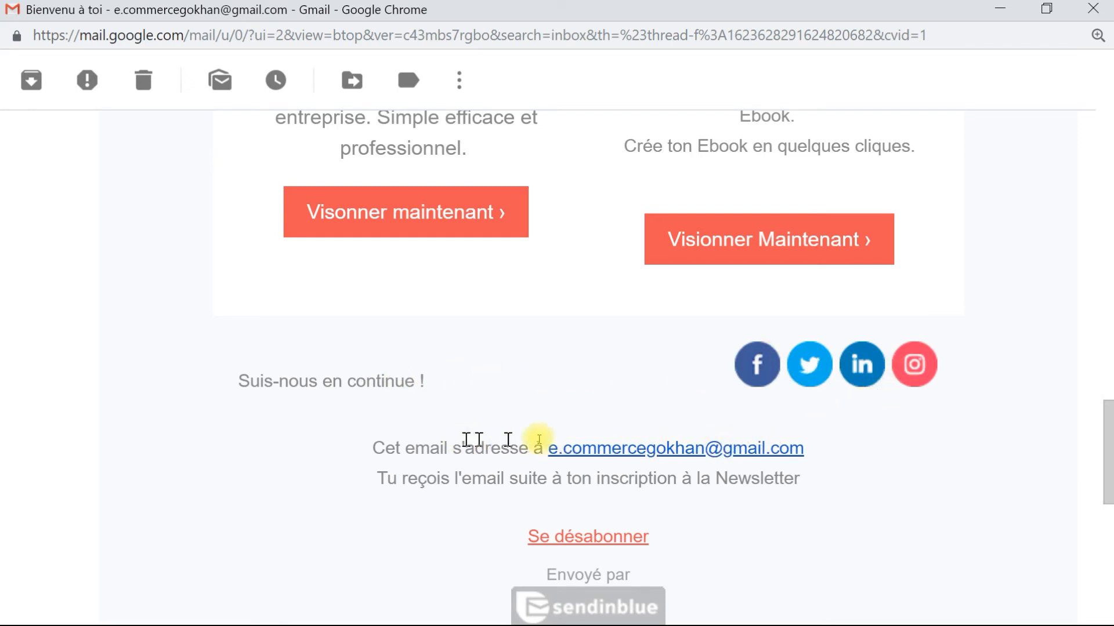
scroll(662, 453, "down", 2)
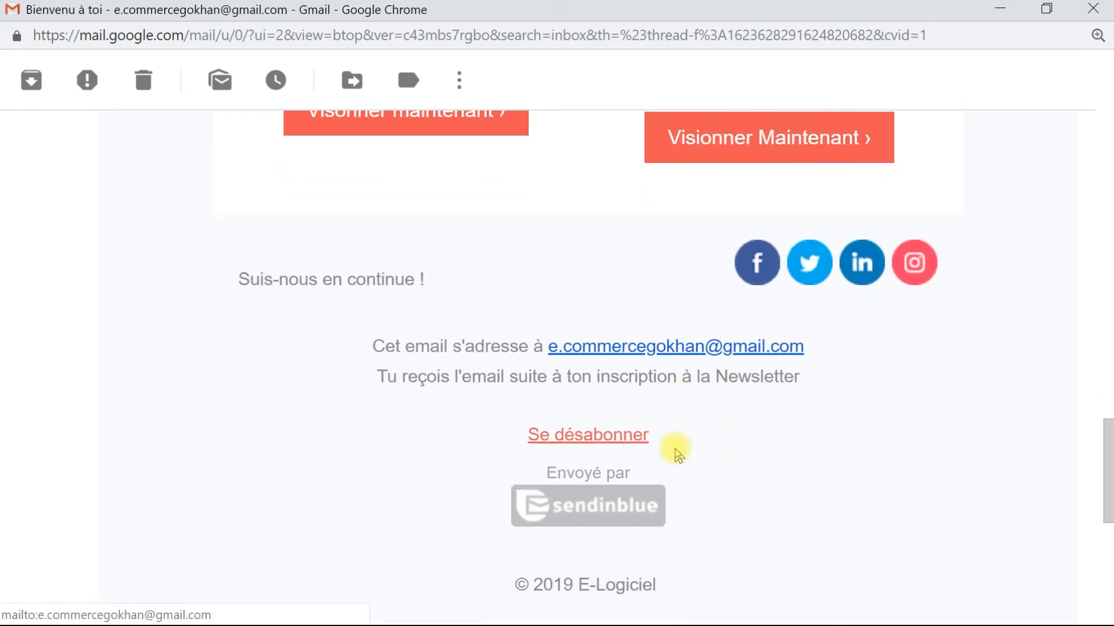
scroll(627, 436, "down", 1)
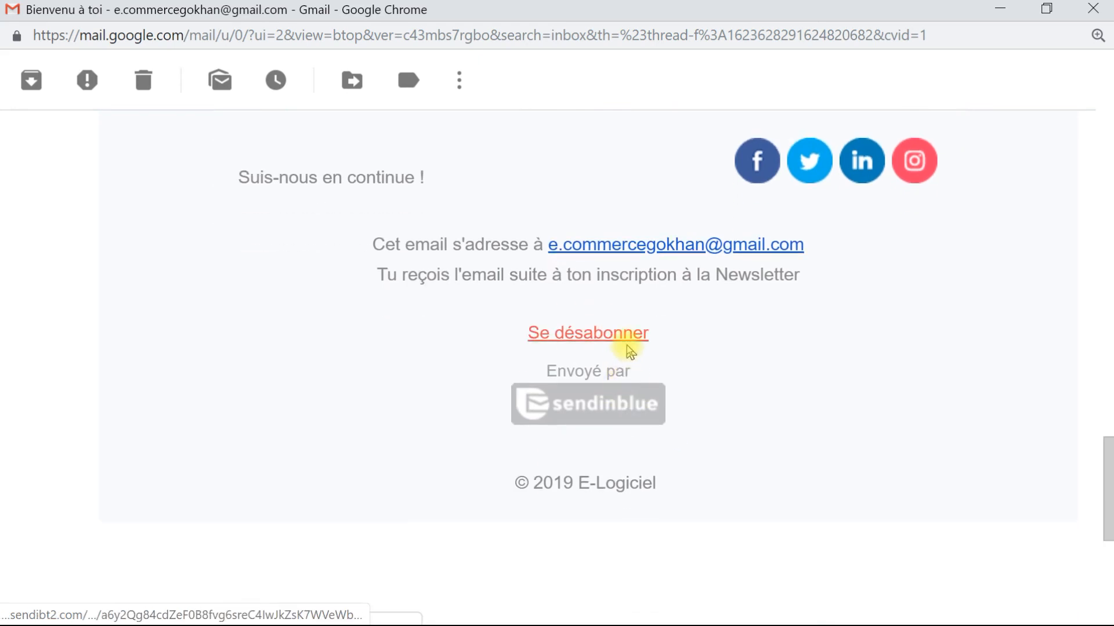
scroll(611, 426, "down", 2)
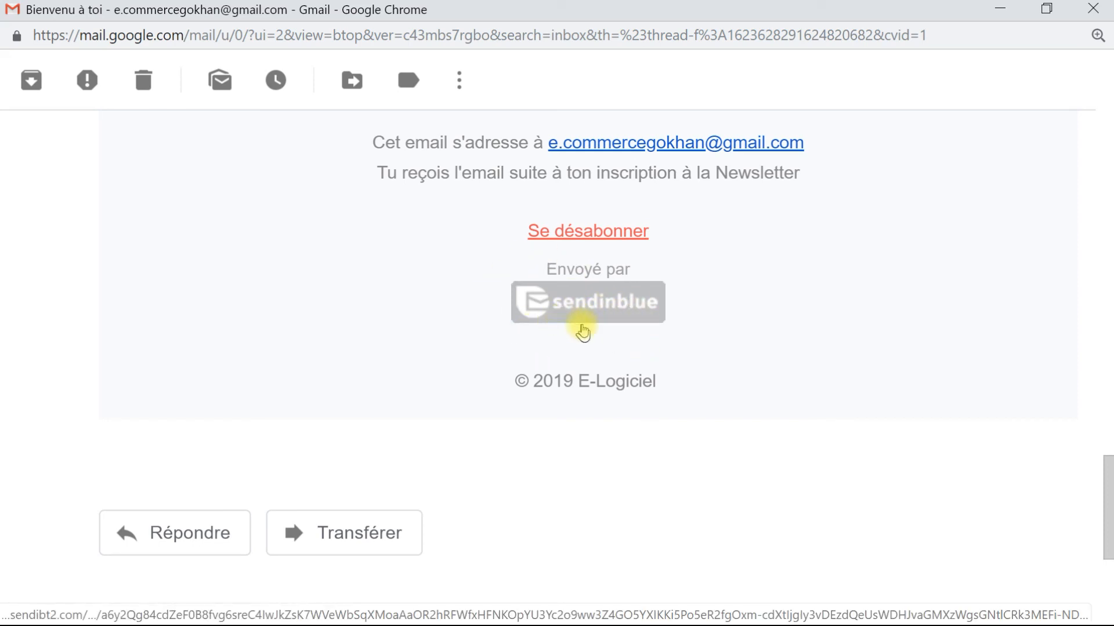
scroll(583, 332, "up", 6)
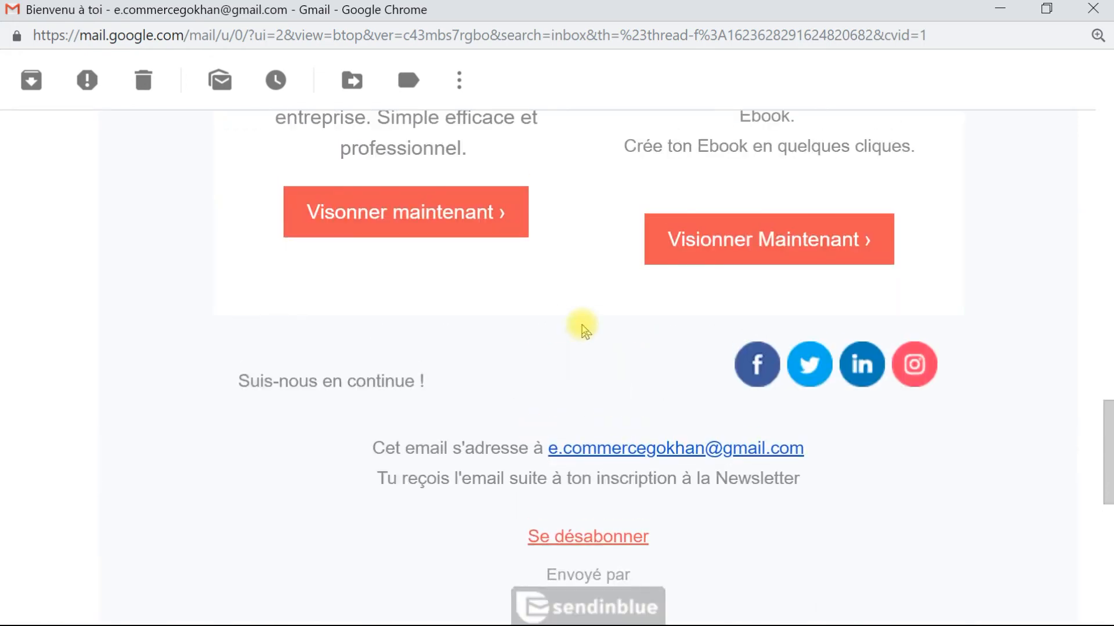
scroll(582, 330, "up", 13)
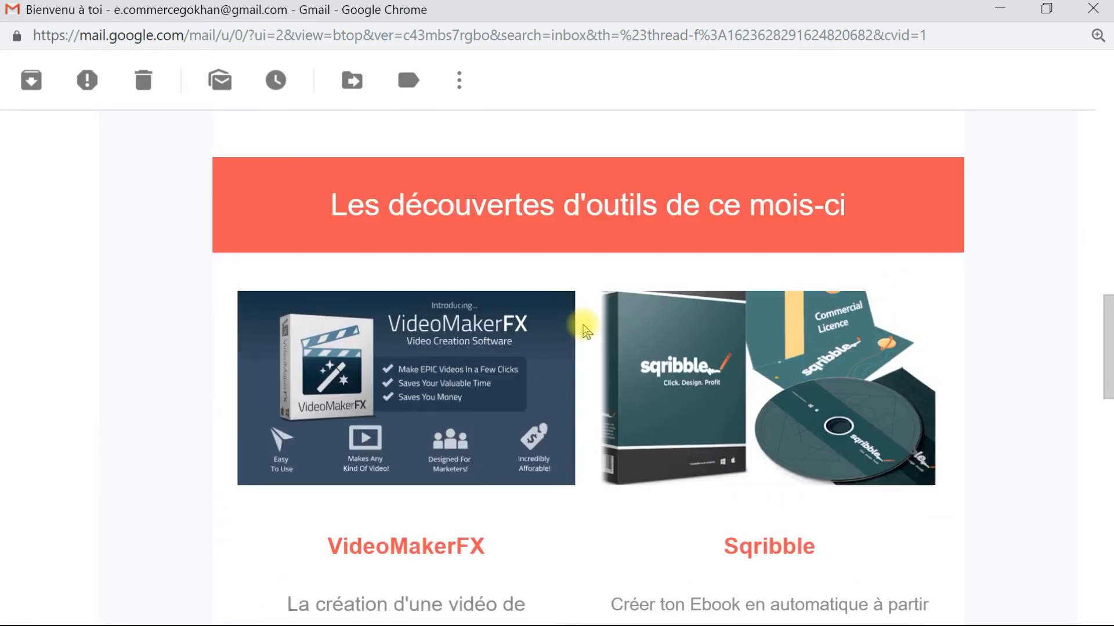
scroll(583, 330, "up", 14)
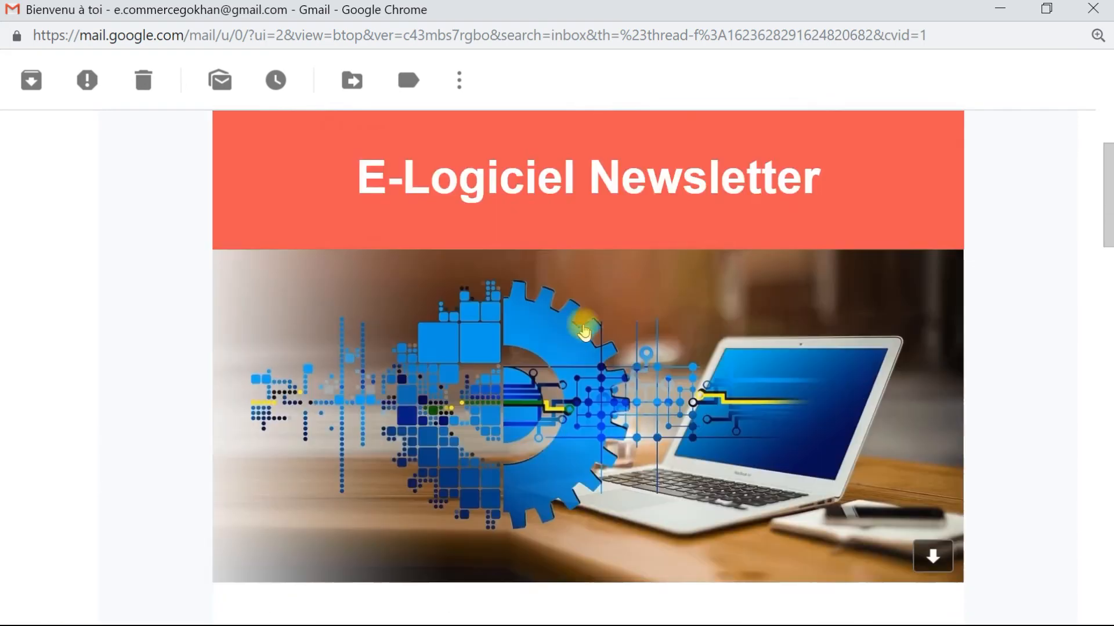
scroll(585, 330, "up", 6)
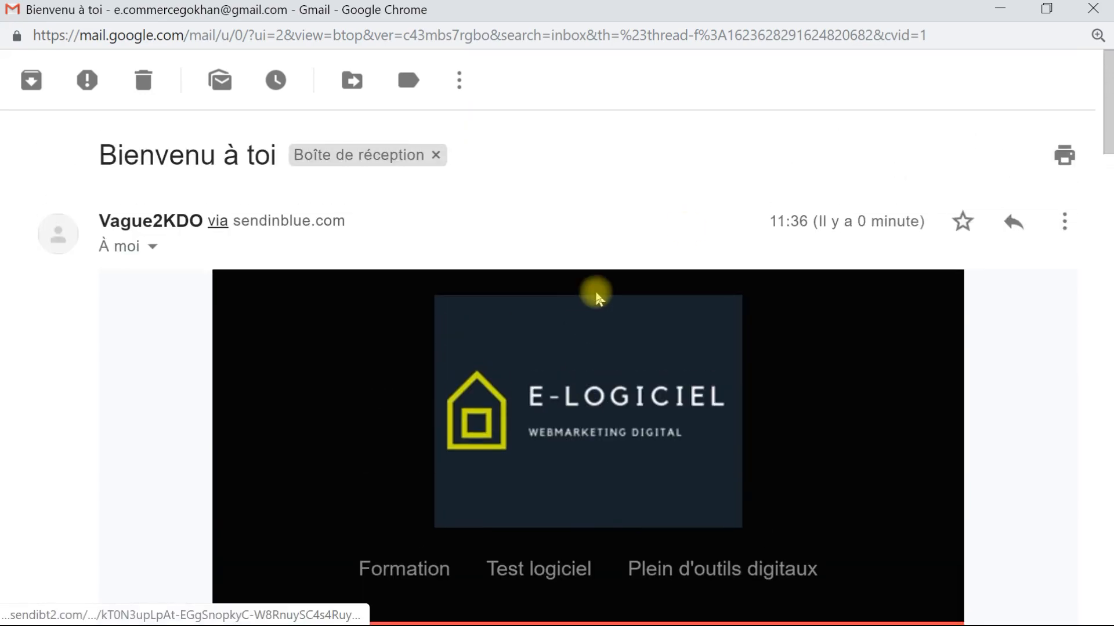
left_click(1094, 7)
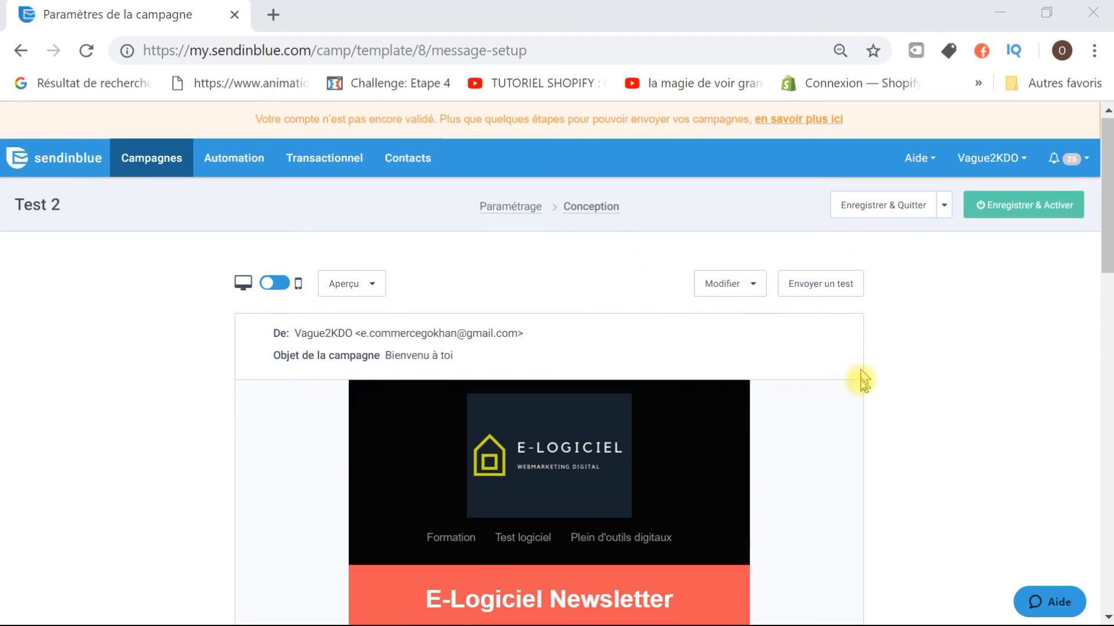
scroll(861, 378, "down", 6)
scroll(866, 383, "down", 9)
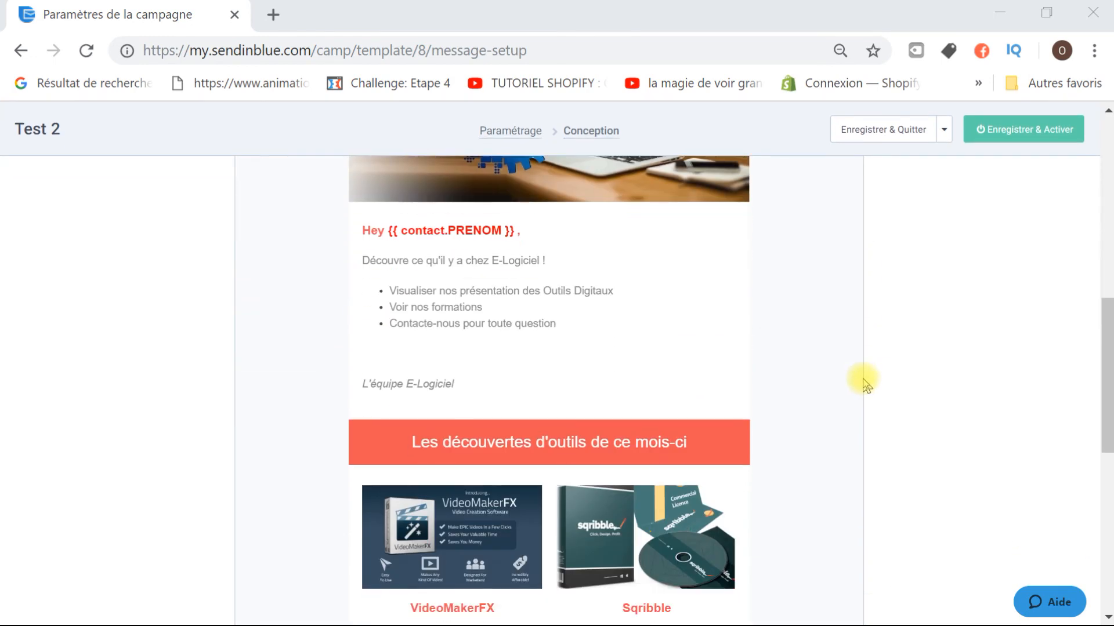
scroll(865, 383, "down", 4)
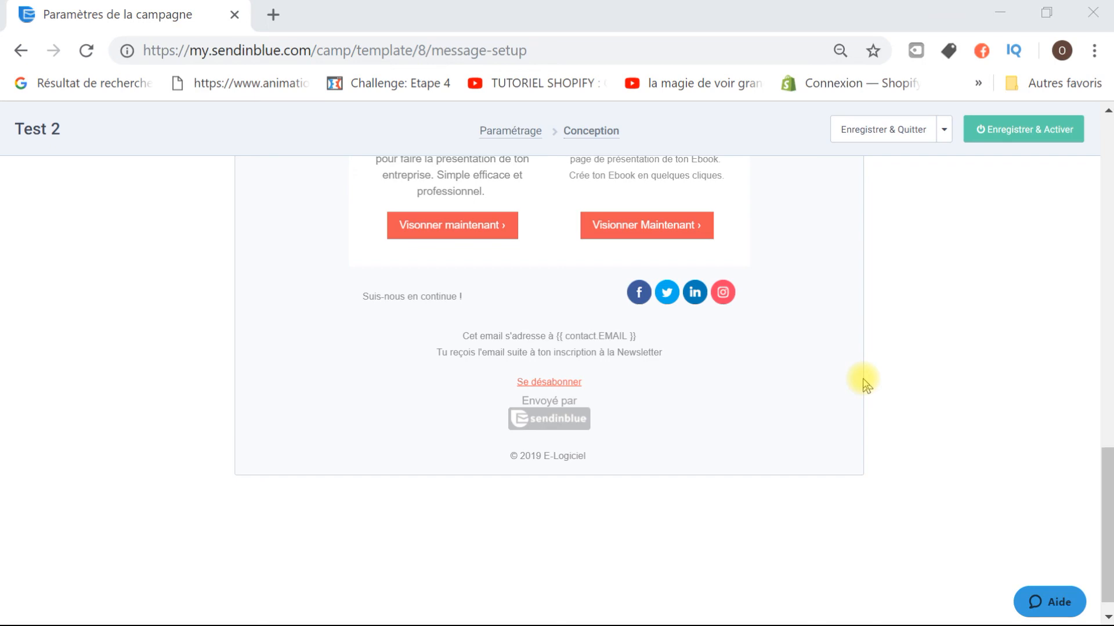
scroll(865, 384, "up", 8)
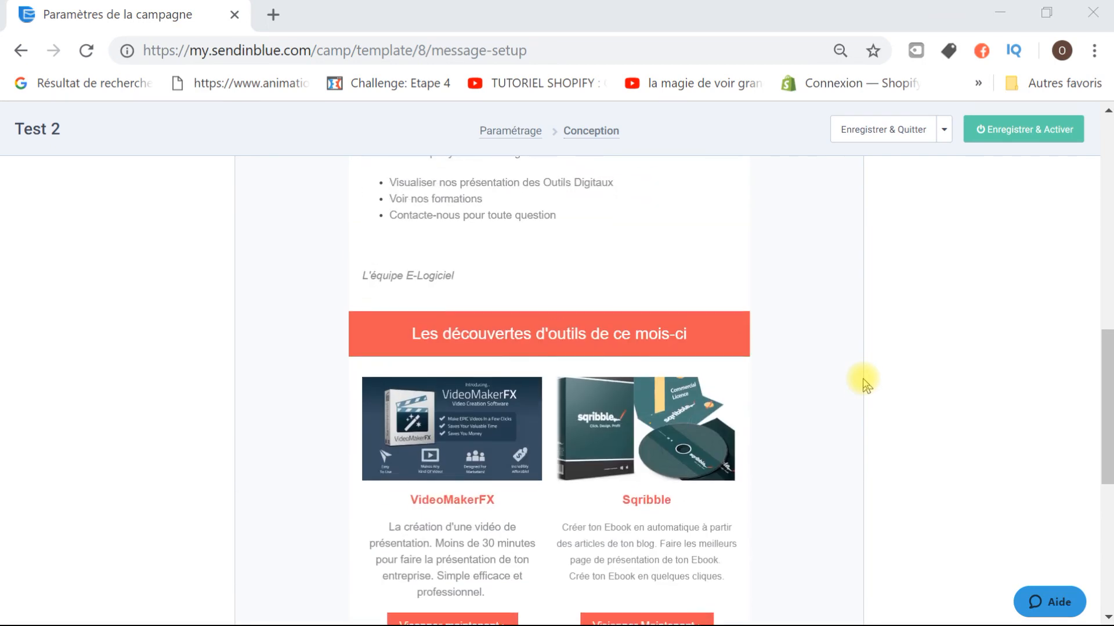
scroll(866, 384, "up", 6)
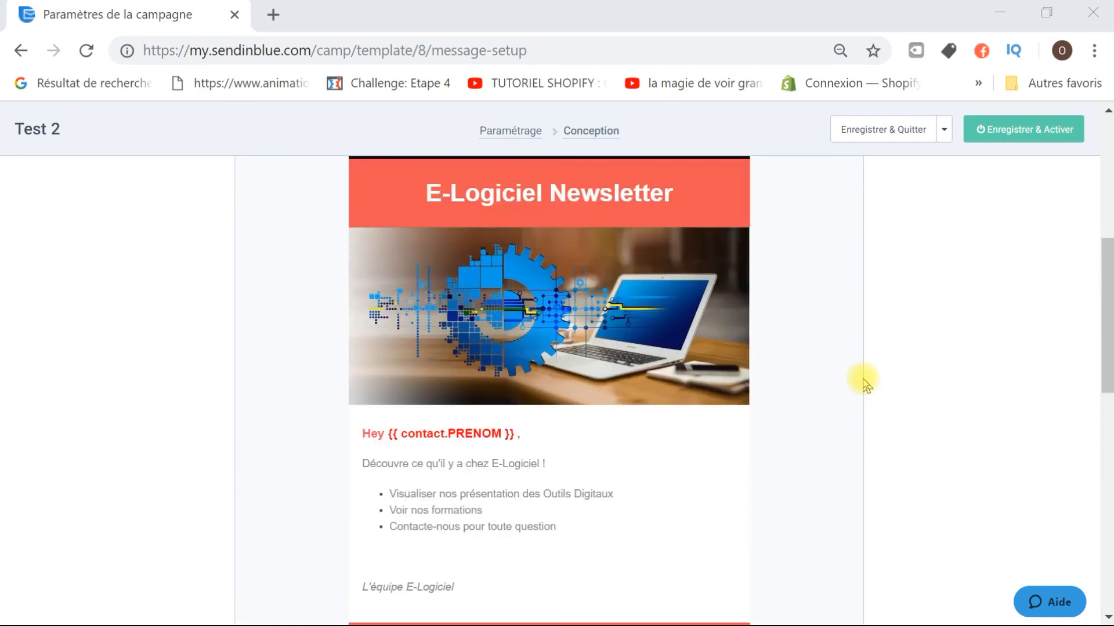
scroll(866, 384, "up", 6)
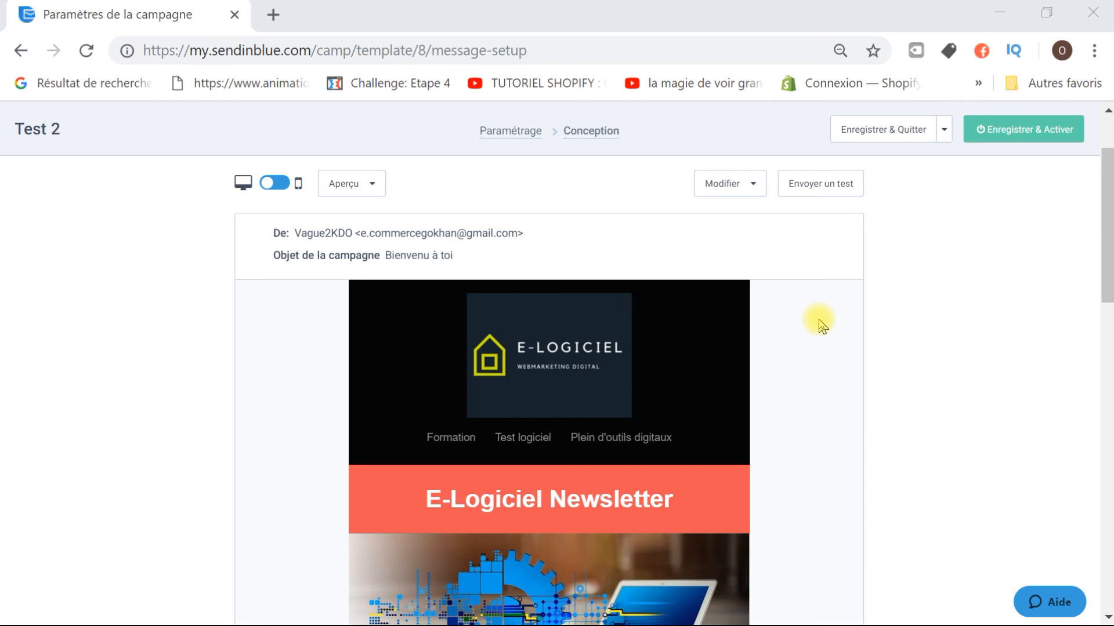
scroll(820, 323, "down", 3)
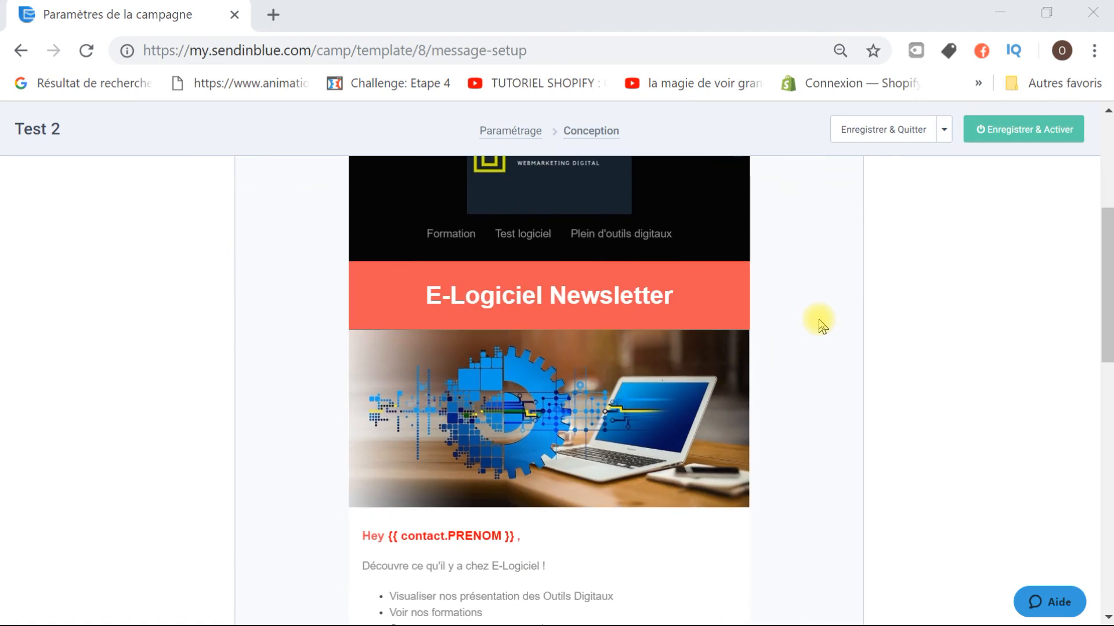